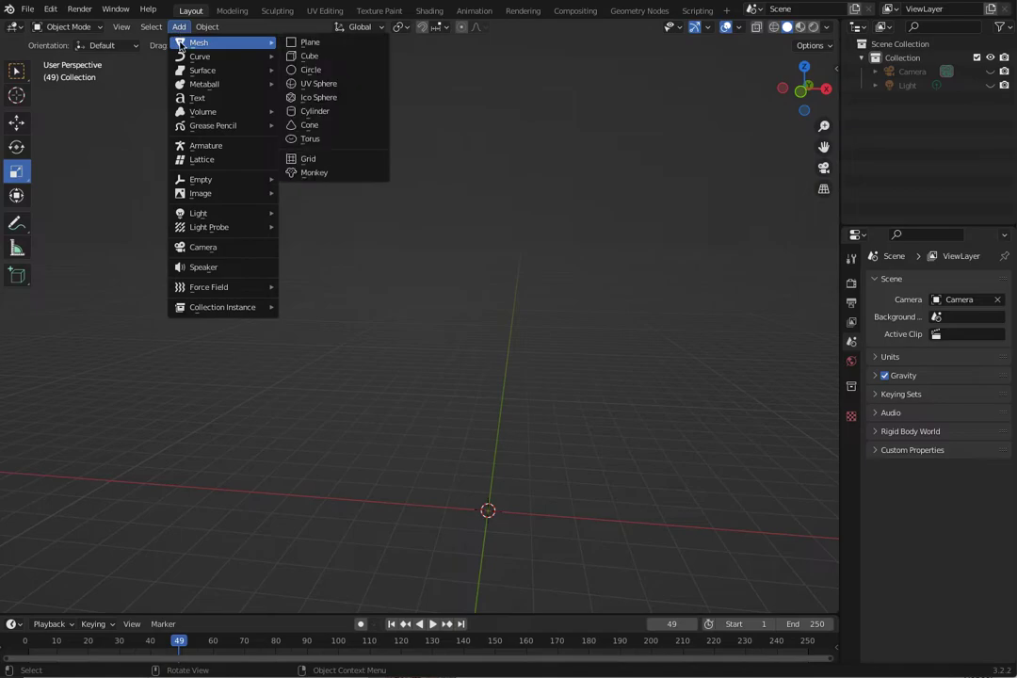
Add a 2 m cube mesh at the world origin
{"action": "left_click", "coordinate": [308, 56]}
{"action": "middle_click_drag", "start_coordinate": [493, 394], "coordinate": [411, 309]}
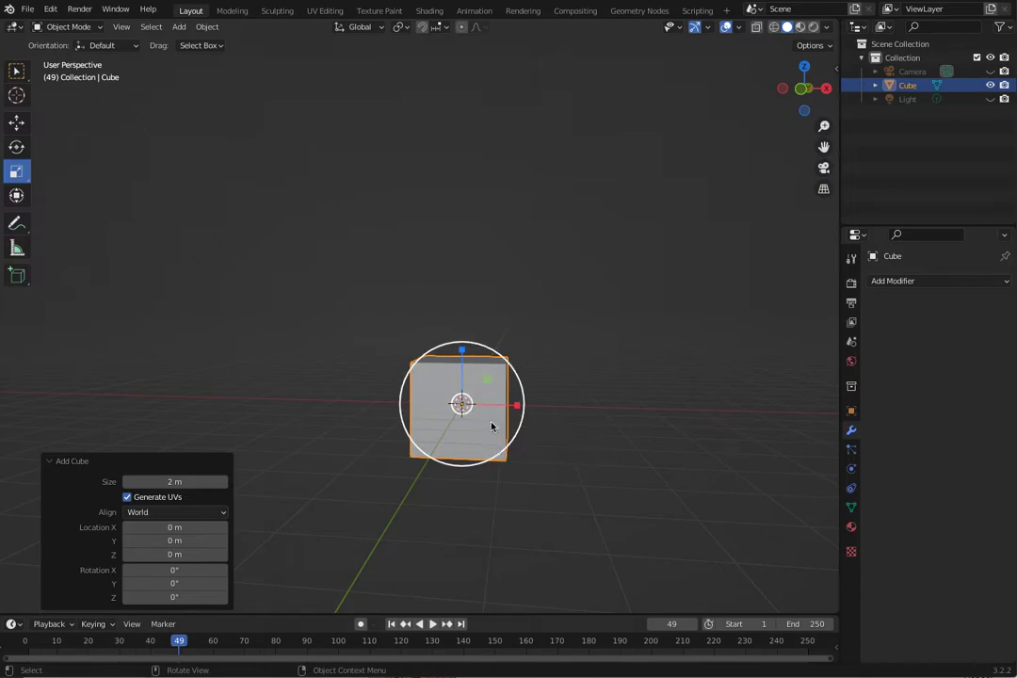
Search the add-on preferences for "auto" and enable the Mesh: Auto Mirror add-on
{"action": "left_click", "coordinate": [50, 9]}
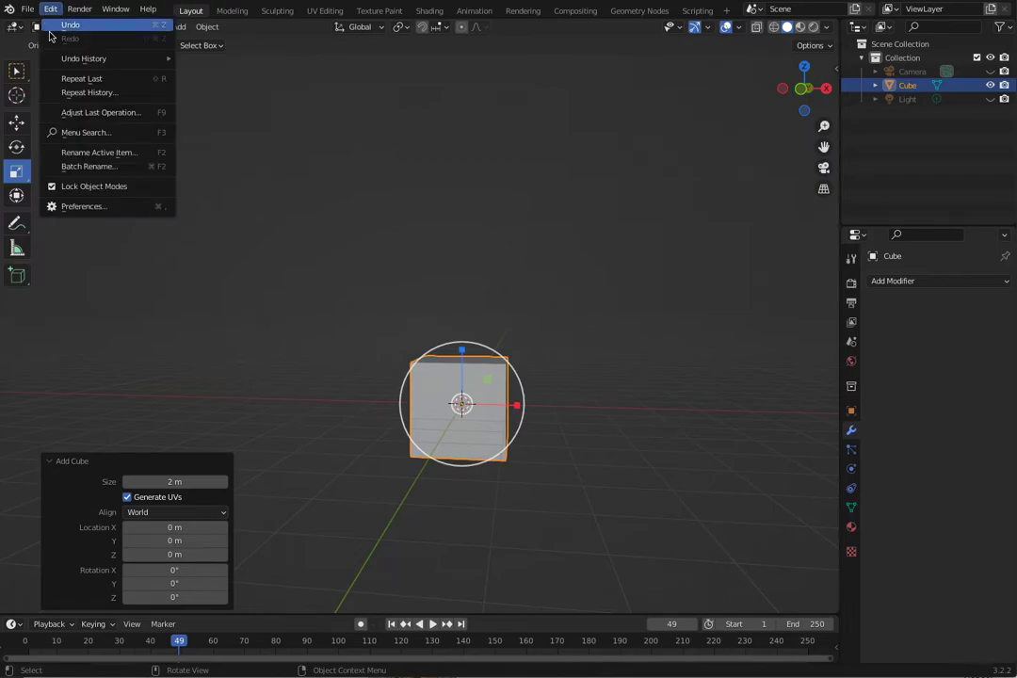
{"action": "left_click", "coordinate": [59, 207]}
{"action": "left_click", "coordinate": [251, 54]}
{"action": "key", "text": "BackSpace"}
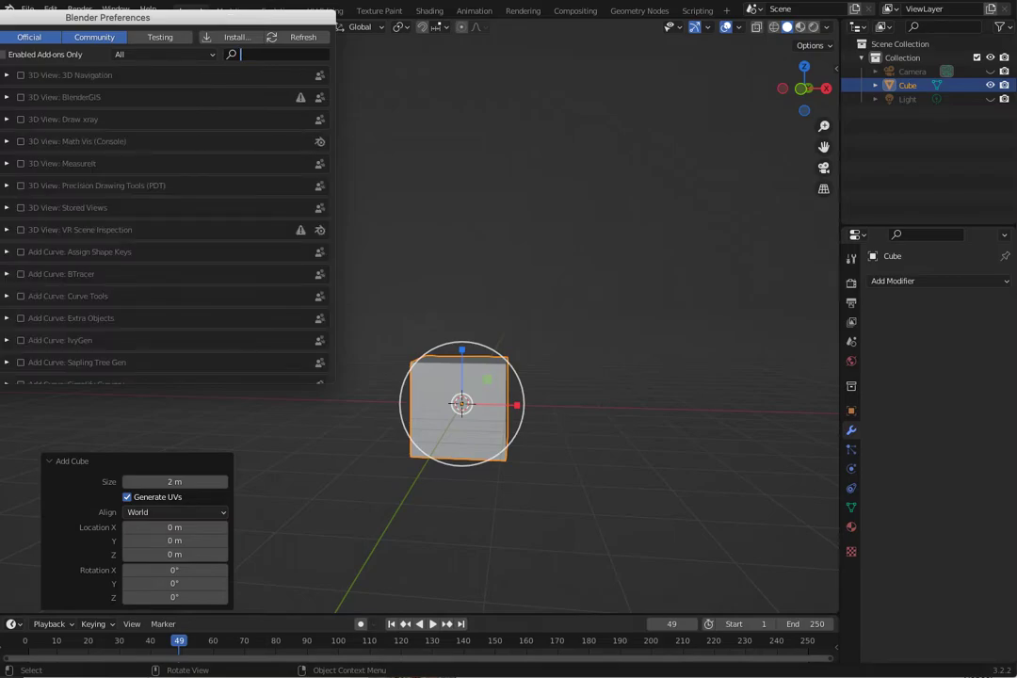
{"action": "type", "text": "auto"}
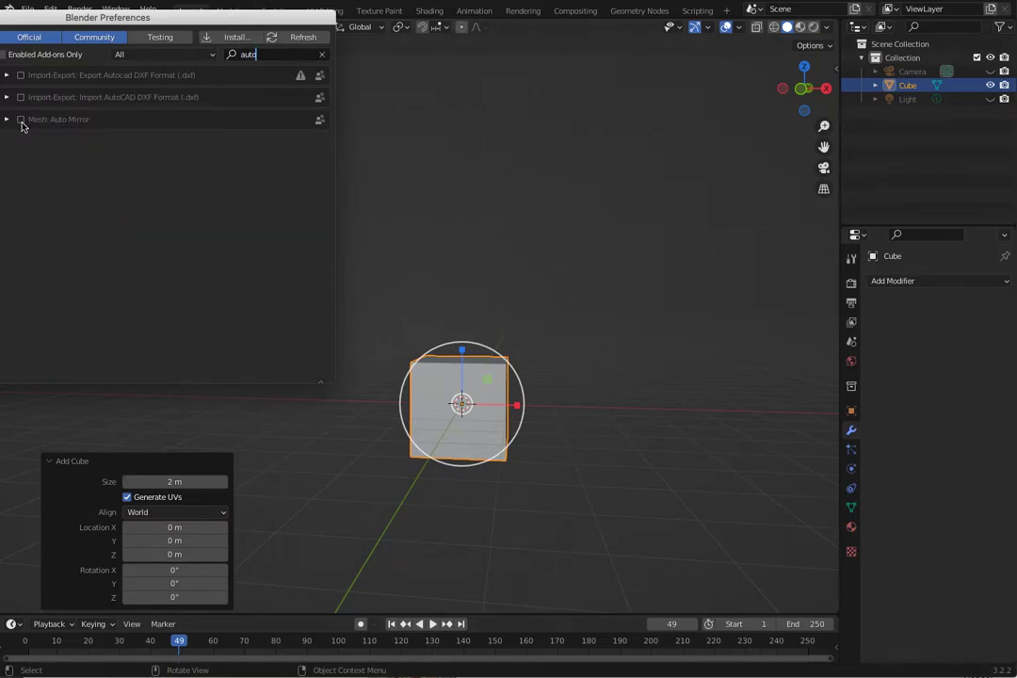
{"action": "left_click", "coordinate": [21, 120]}
{"action": "left_click", "coordinate": [0, 374]}
{"action": "left_click", "coordinate": [0, 373]}
{"action": "left_click", "coordinate": [430, 210]}
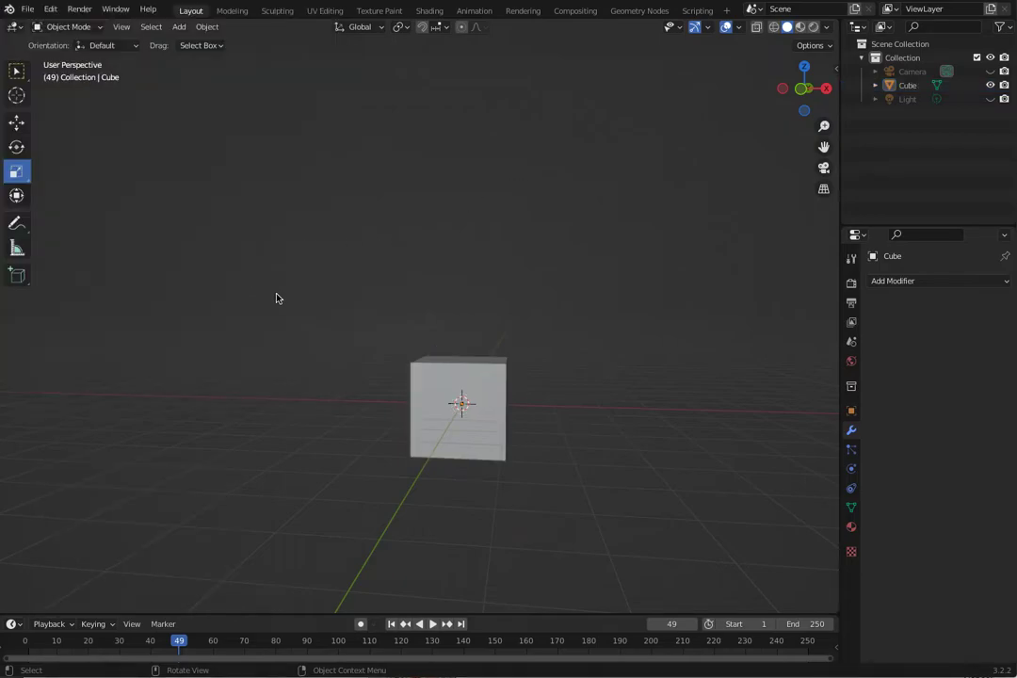
Run AutoMirror on the cube along the X axis with Positive orientation, and hide the sidebar
{"action": "left_click", "coordinate": [425, 388]}
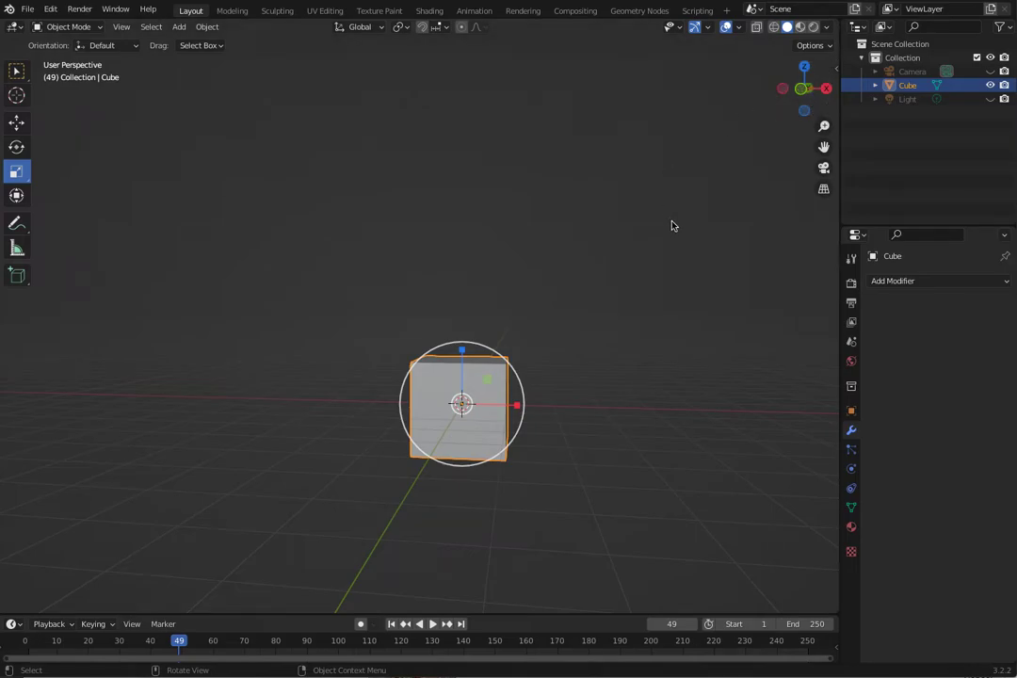
{"action": "key", "text": "n"}
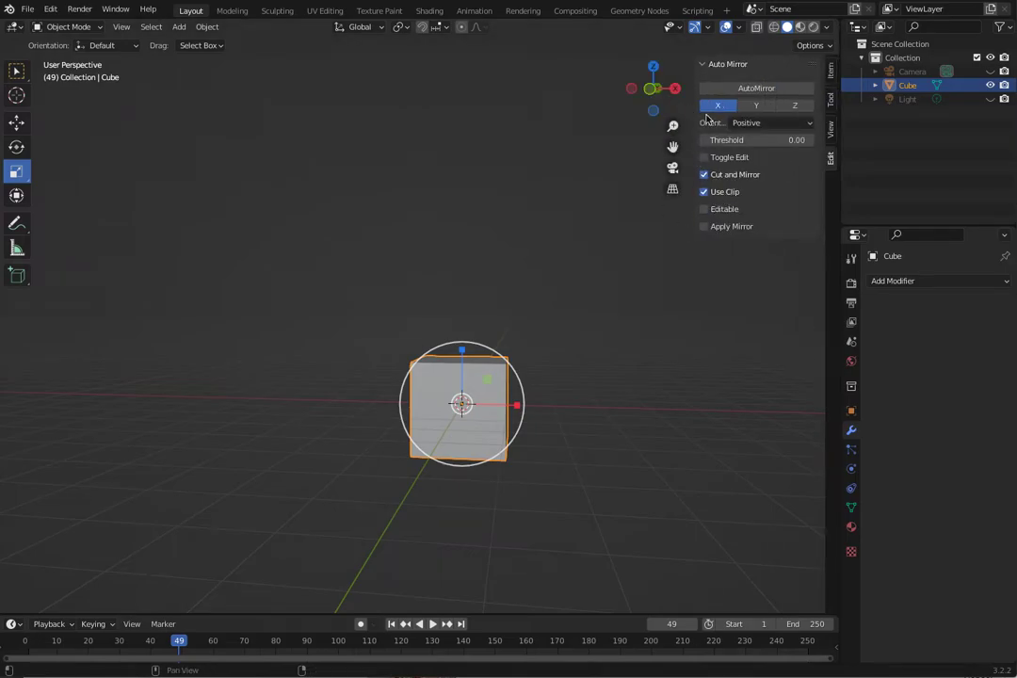
{"action": "key", "text": "alt+a"}
{"action": "left_click", "coordinate": [469, 376]}
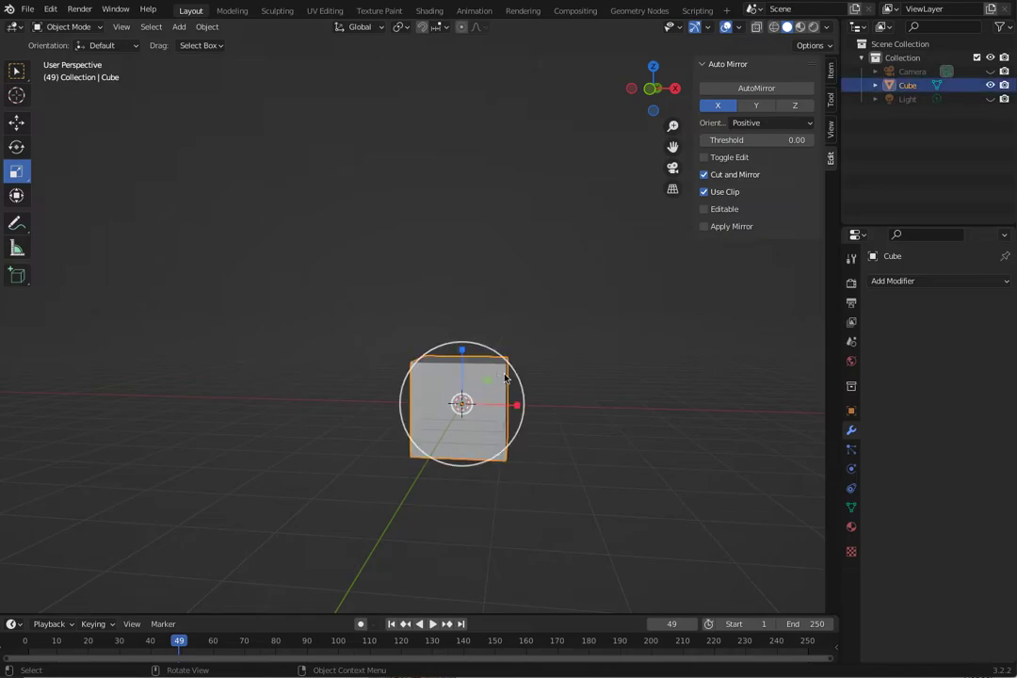
{"action": "left_click", "coordinate": [750, 89]}
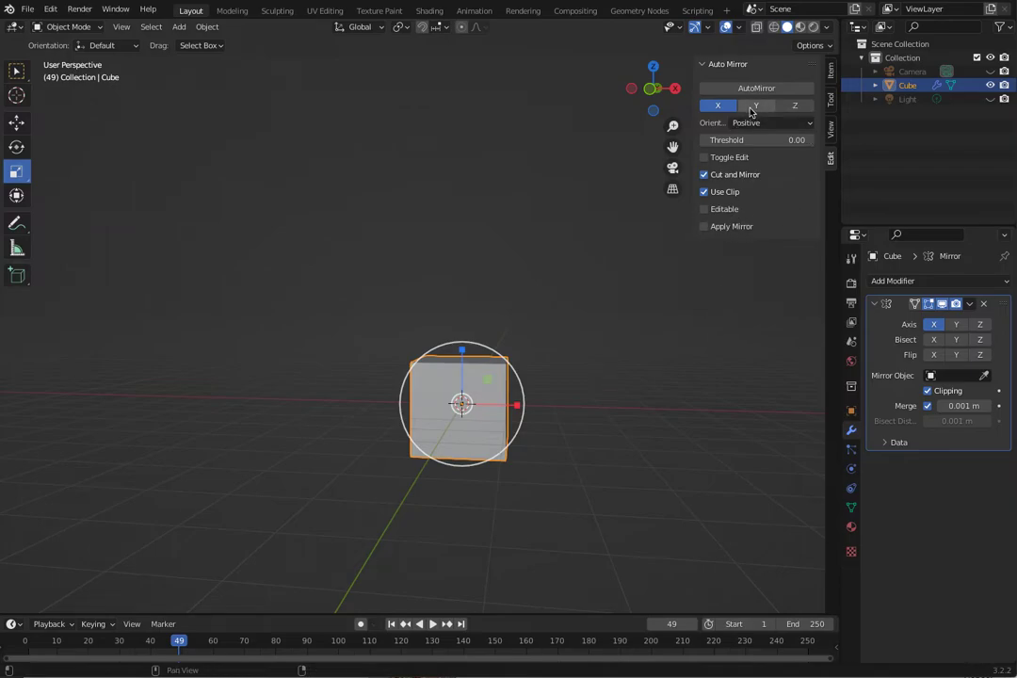
{"action": "key", "text": "n"}
{"action": "key", "text": "n"}
{"action": "key", "text": "n"}
{"action": "key", "text": "n"}
{"action": "key", "text": "n"}
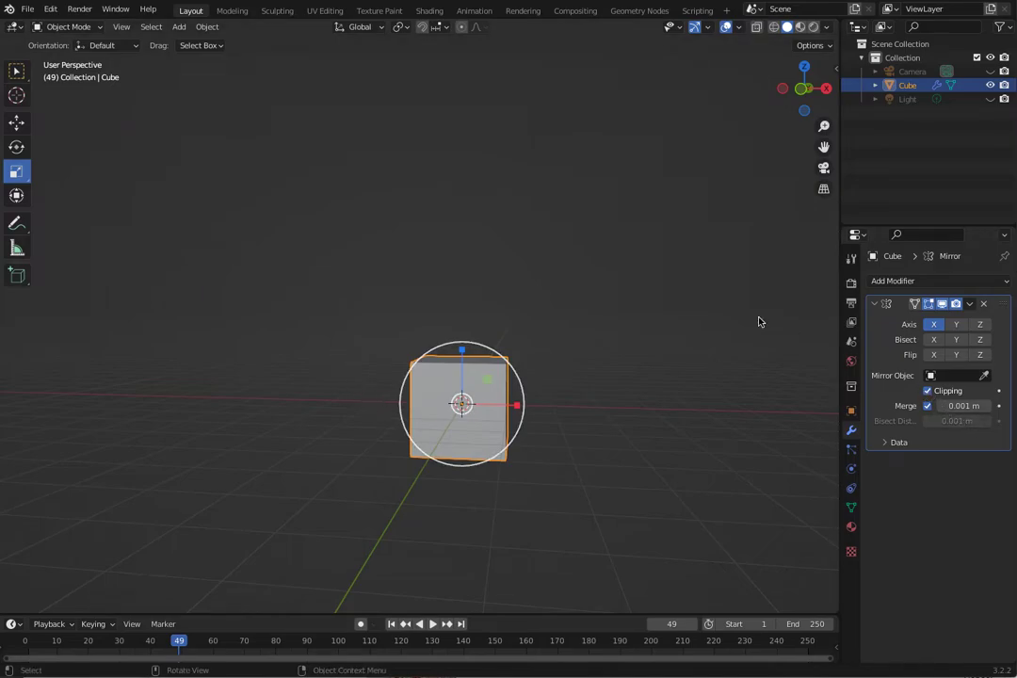
Put the mirrored cube into Edit Mode with face selection
{"action": "middle_click_drag", "start_coordinate": [341, 305], "coordinate": [474, 407]}
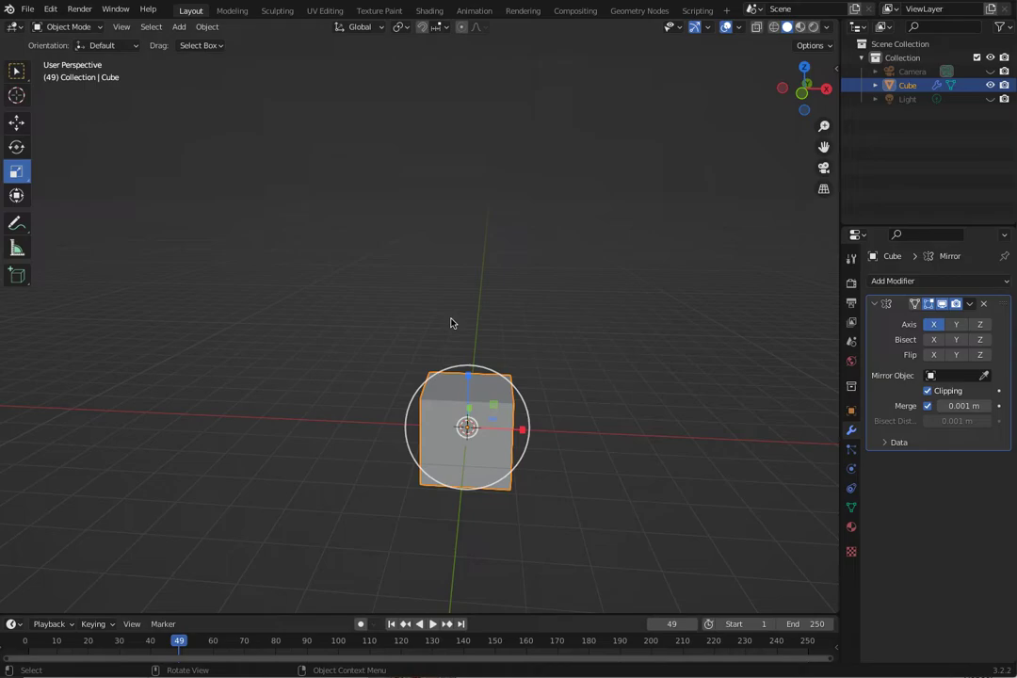
{"action": "left_click", "coordinate": [65, 26]}
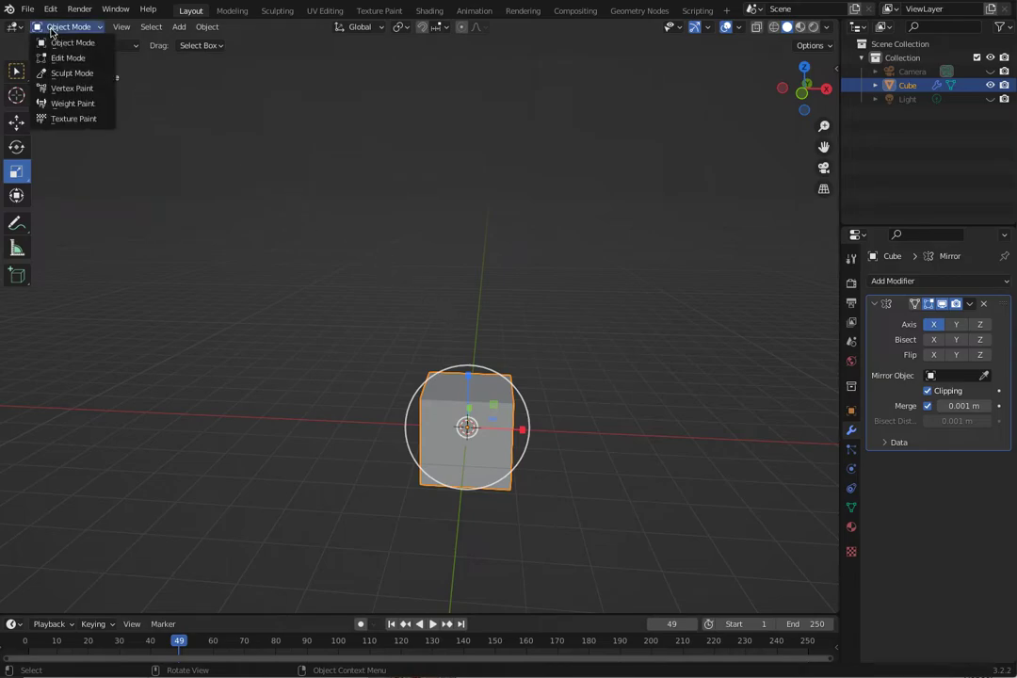
{"action": "left_click", "coordinate": [58, 55]}
{"action": "middle_click_drag", "start_coordinate": [352, 338], "coordinate": [358, 403]}
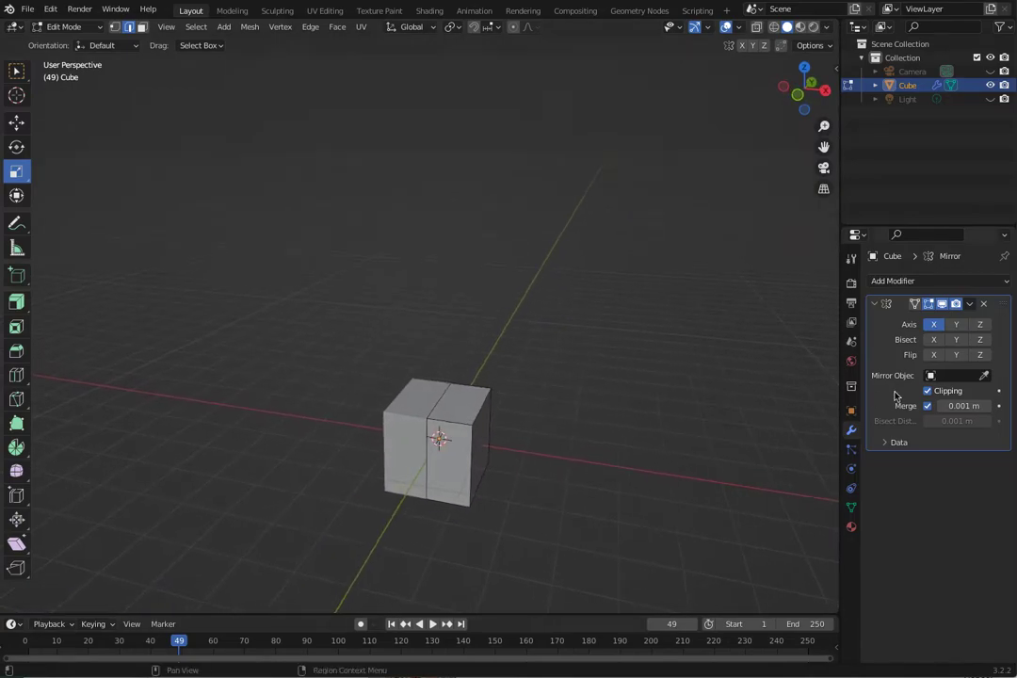
{"action": "middle_click_drag", "start_coordinate": [430, 425], "coordinate": [547, 433]}
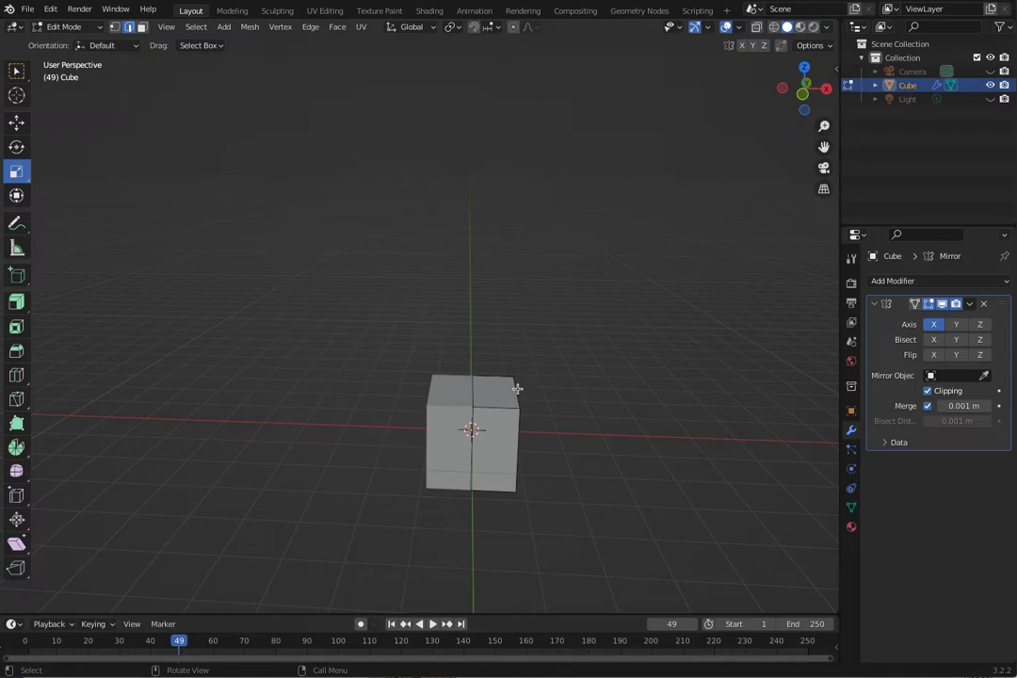
{"action": "left_click", "coordinate": [142, 28]}
Try moving the top face of the +X half about 2.58 m along X with Mirror clipping on
{"action": "left_click", "coordinate": [478, 392]}
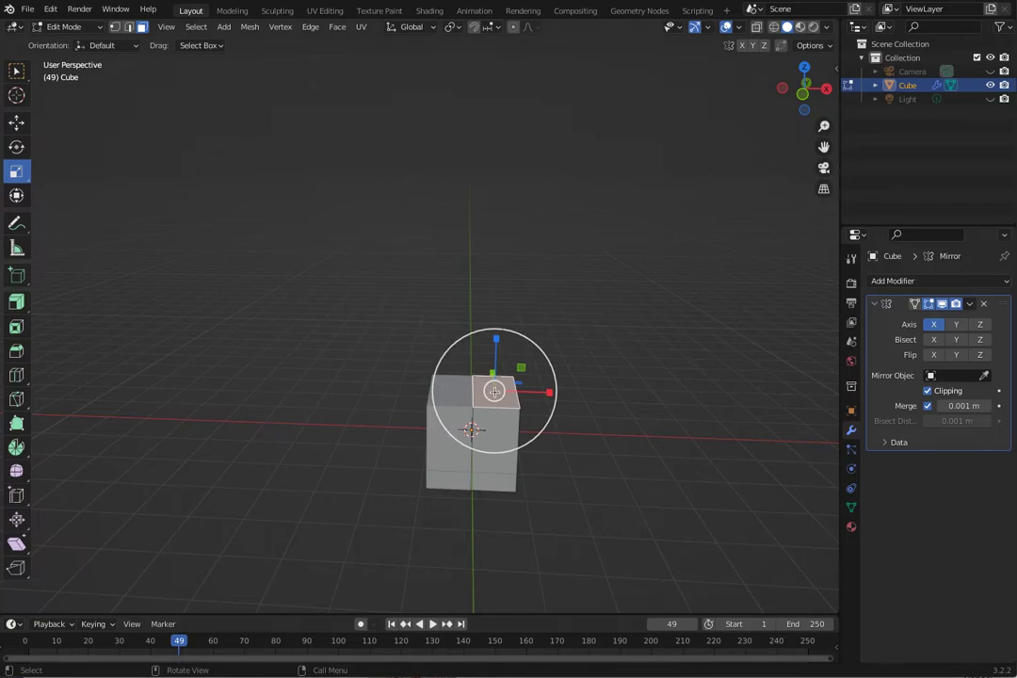
{"action": "key", "text": "g"}
{"action": "left_click_drag", "start_coordinate": [555, 403], "coordinate": [672, 408]}
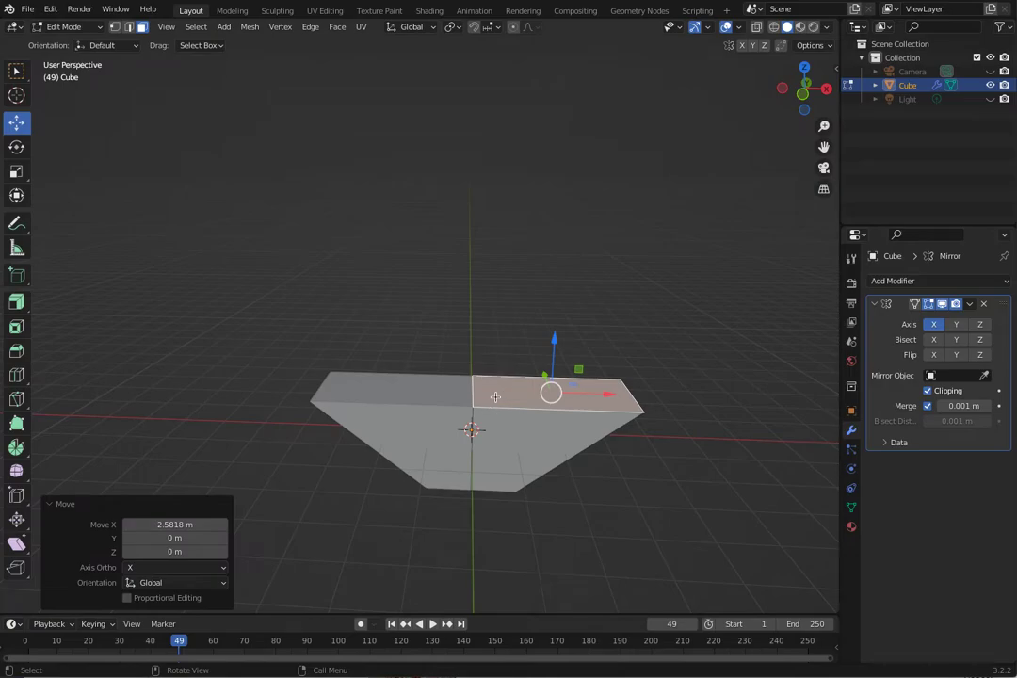
{"action": "left_click", "coordinate": [928, 391]}
{"action": "key", "text": "ctrl+z"}
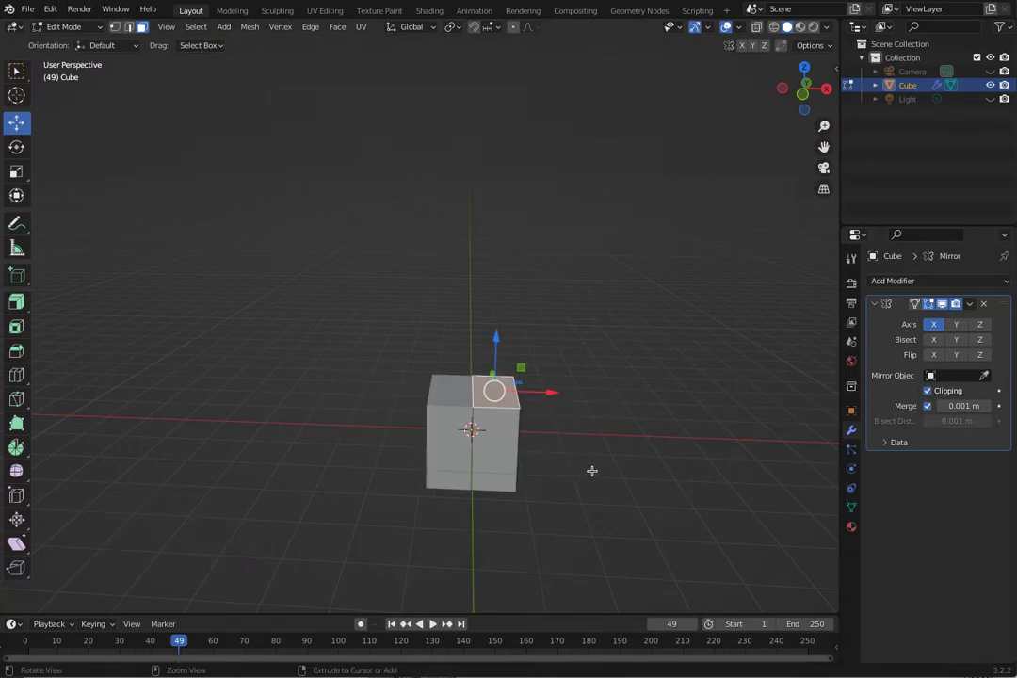
Try moving the top face of the +X half about 2.14 m along X with Mirror clipping off
{"action": "left_click", "coordinate": [927, 393]}
{"action": "left_click_drag", "start_coordinate": [551, 393], "coordinate": [652, 395]}
{"action": "middle_click_drag", "start_coordinate": [545, 436], "coordinate": [496, 404]}
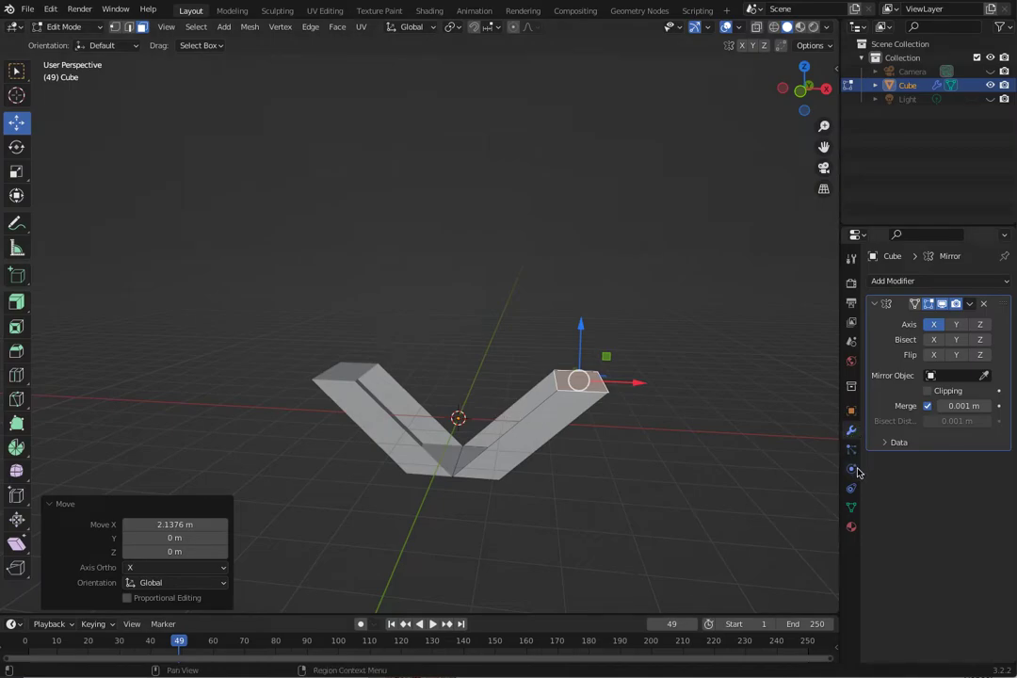
{"action": "key", "text": "ctrl+z"}
{"action": "left_click", "coordinate": [927, 390]}
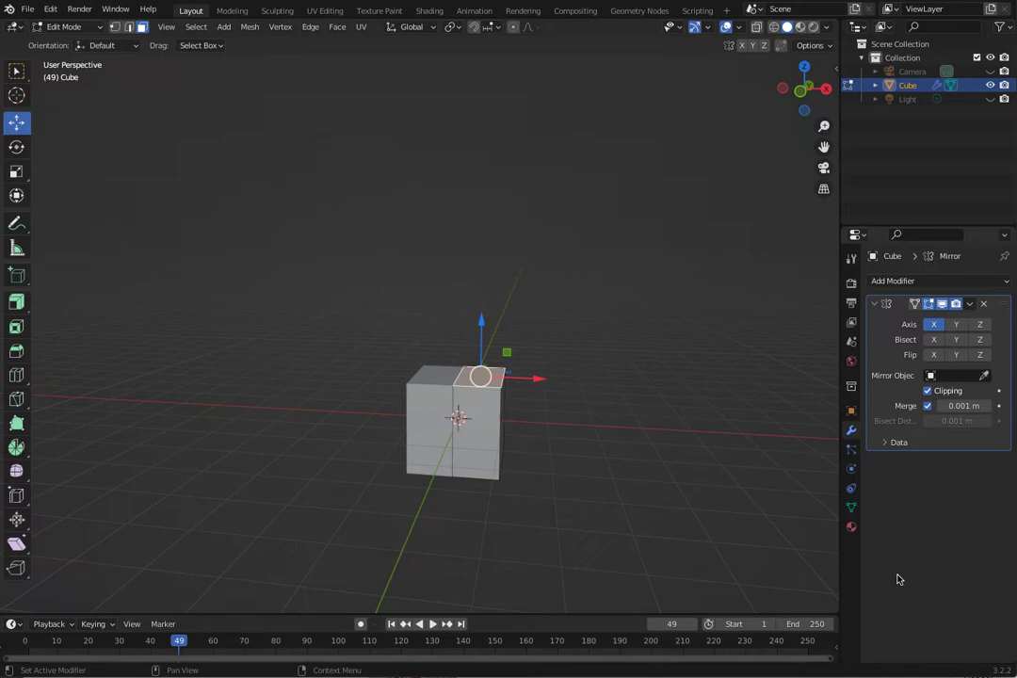
In front view with X-ray enabled, select the whole half cube and raise it about 3.03 m along Z
{"action": "left_click", "coordinate": [578, 476]}
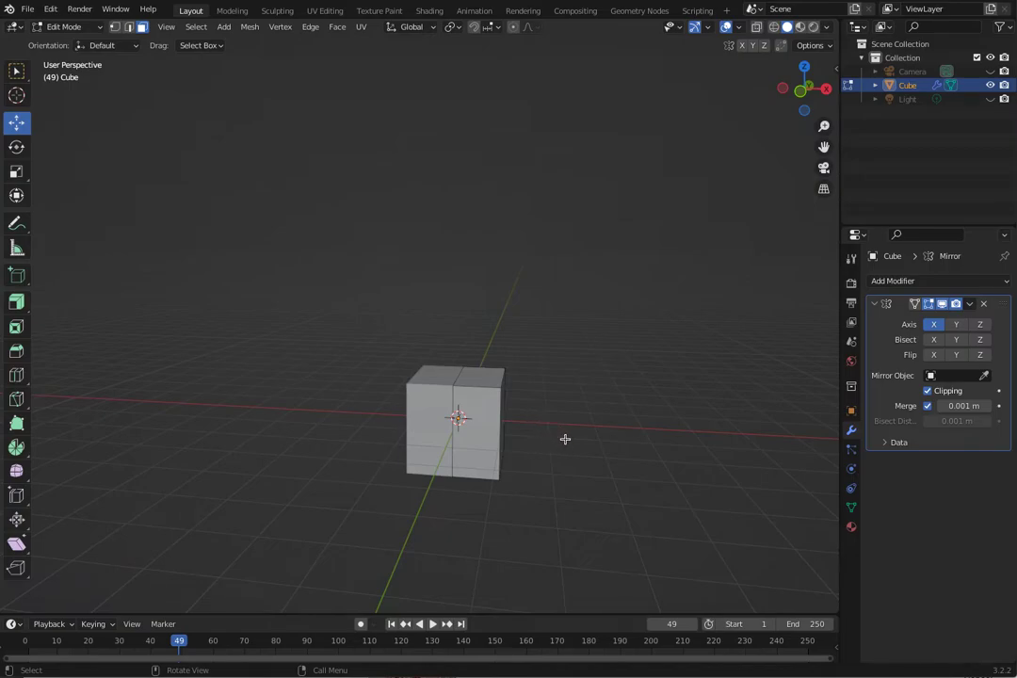
{"action": "key", "text": "KP_1"}
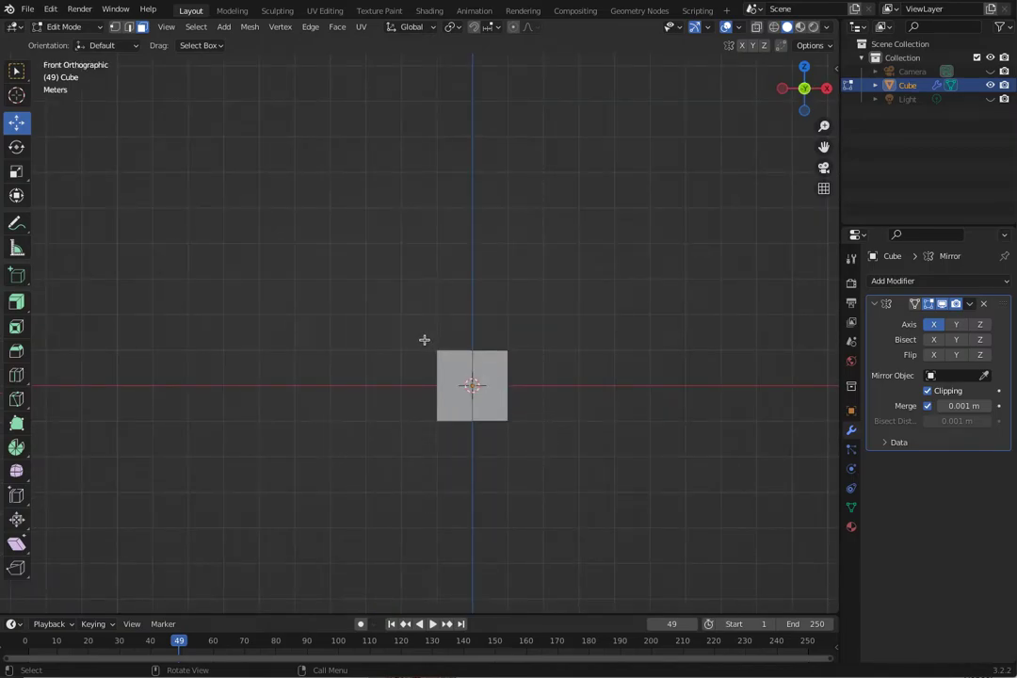
{"action": "left_click_drag", "start_coordinate": [420, 334], "coordinate": [536, 436]}
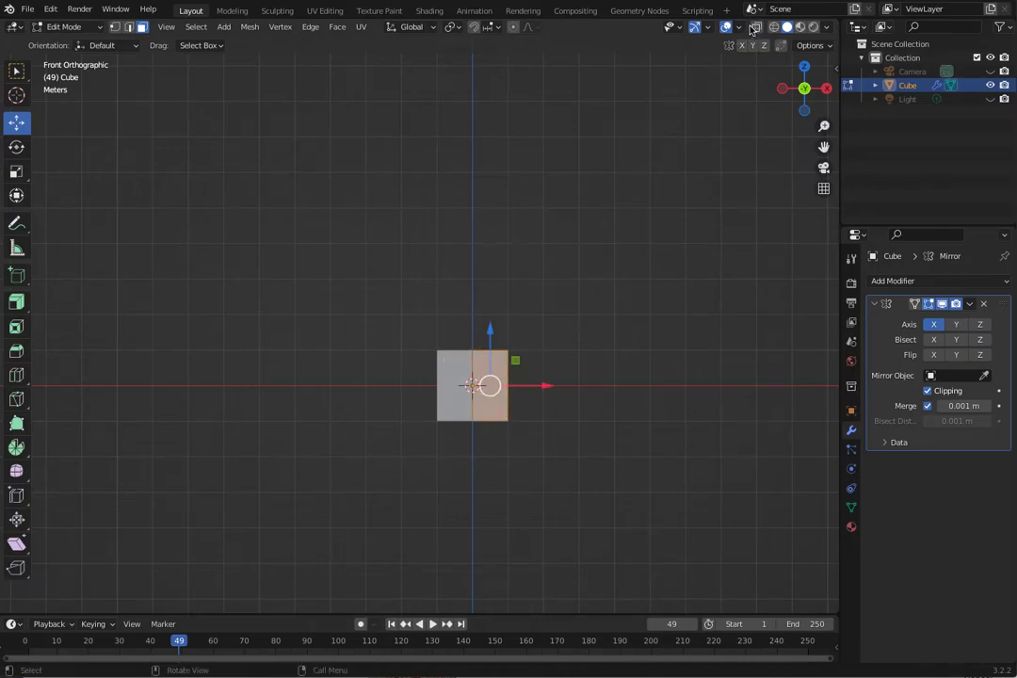
{"action": "left_click", "coordinate": [584, 254]}
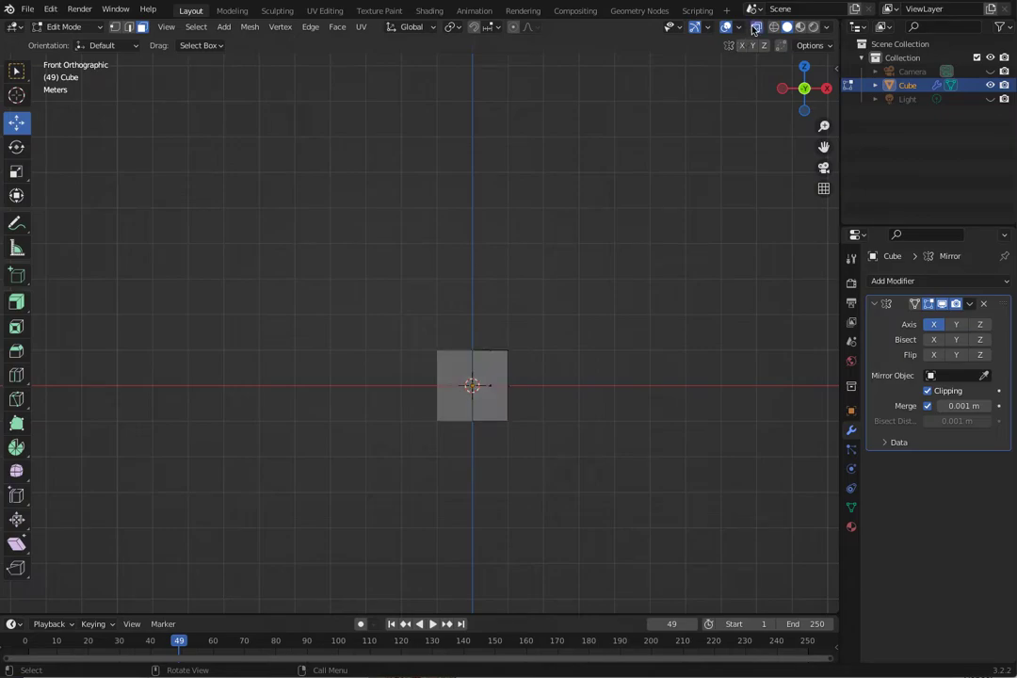
{"action": "left_click_drag", "start_coordinate": [392, 288], "coordinate": [592, 504]}
{"action": "left_click_drag", "start_coordinate": [494, 343], "coordinate": [491, 220]}
{"action": "left_click_drag", "start_coordinate": [491, 217], "coordinate": [490, 222]}
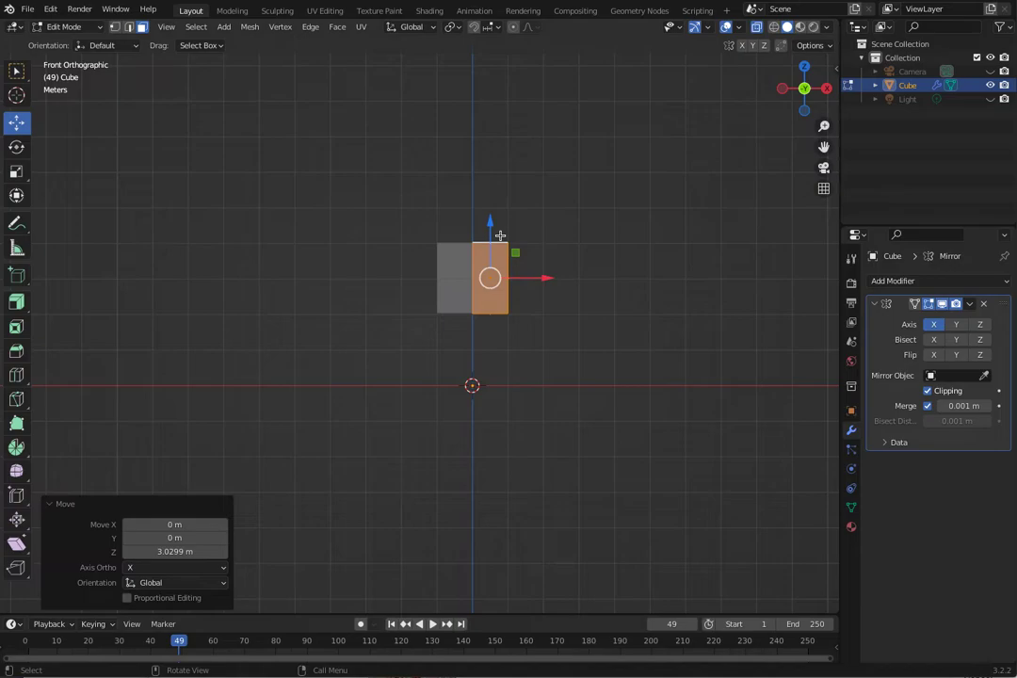
Scale the selected half cube to about 0.415 along Z and lower it about 0.58 m
{"action": "key", "text": "shift+space"}
{"action": "key", "text": "s"}
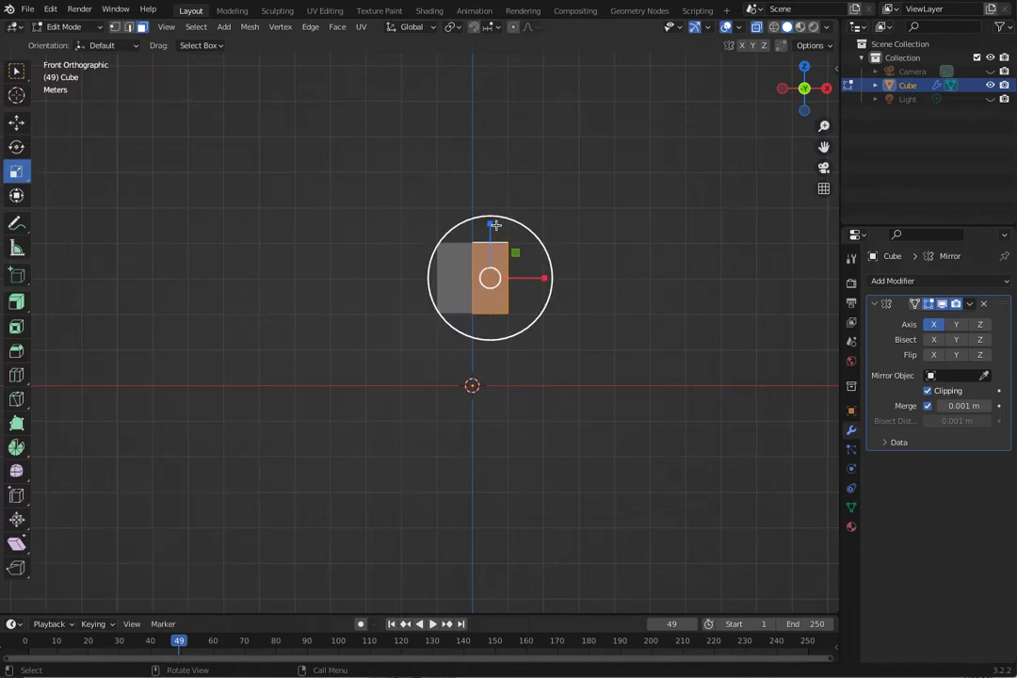
{"action": "left_click_drag", "start_coordinate": [489, 226], "coordinate": [487, 254]}
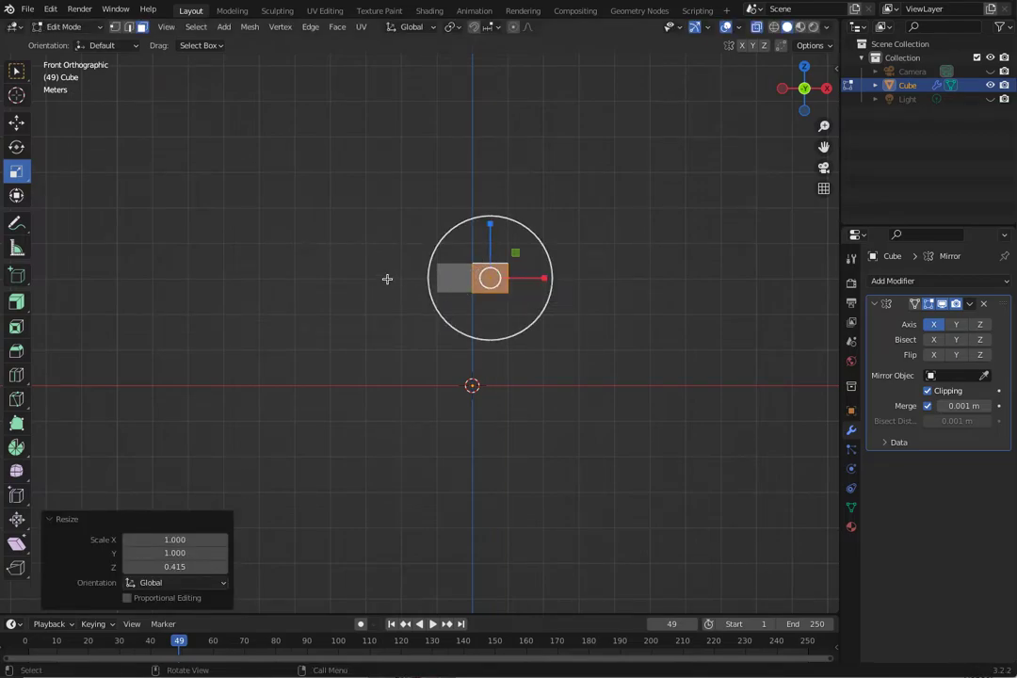
{"action": "left_click", "coordinate": [424, 296]}
{"action": "left_click_drag", "start_coordinate": [428, 247], "coordinate": [509, 300]}
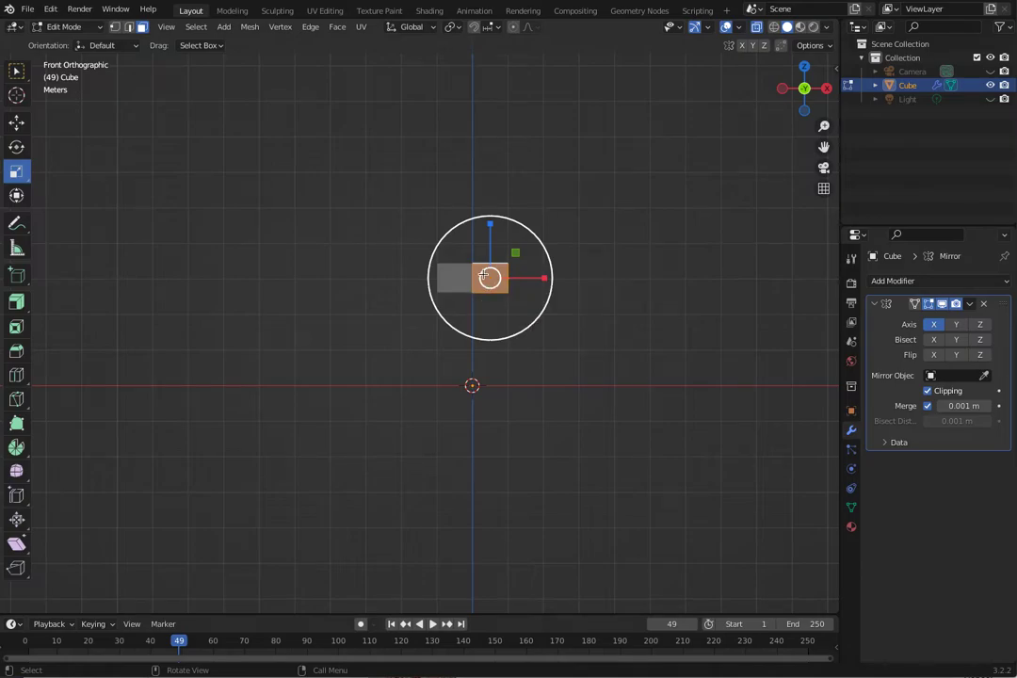
{"action": "left_click", "coordinate": [16, 121]}
{"action": "left_click_drag", "start_coordinate": [489, 226], "coordinate": [480, 255]}
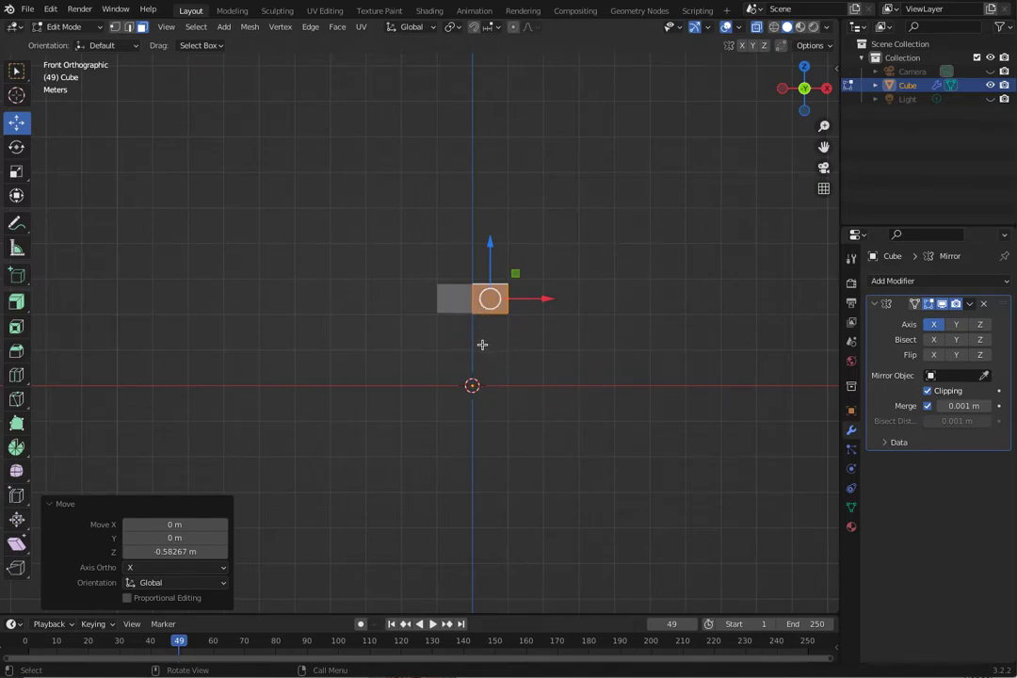
Scale the selected block to about 0.72 along Y to make it less deep
{"action": "middle_click_drag", "start_coordinate": [485, 349], "coordinate": [435, 413]}
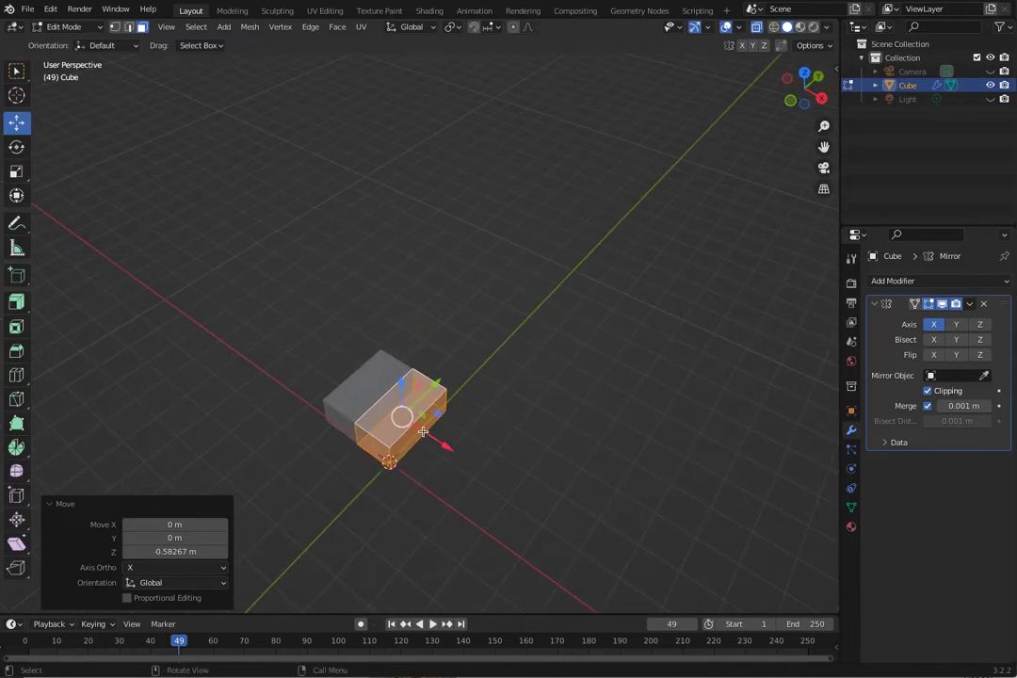
{"action": "key", "text": "s"}
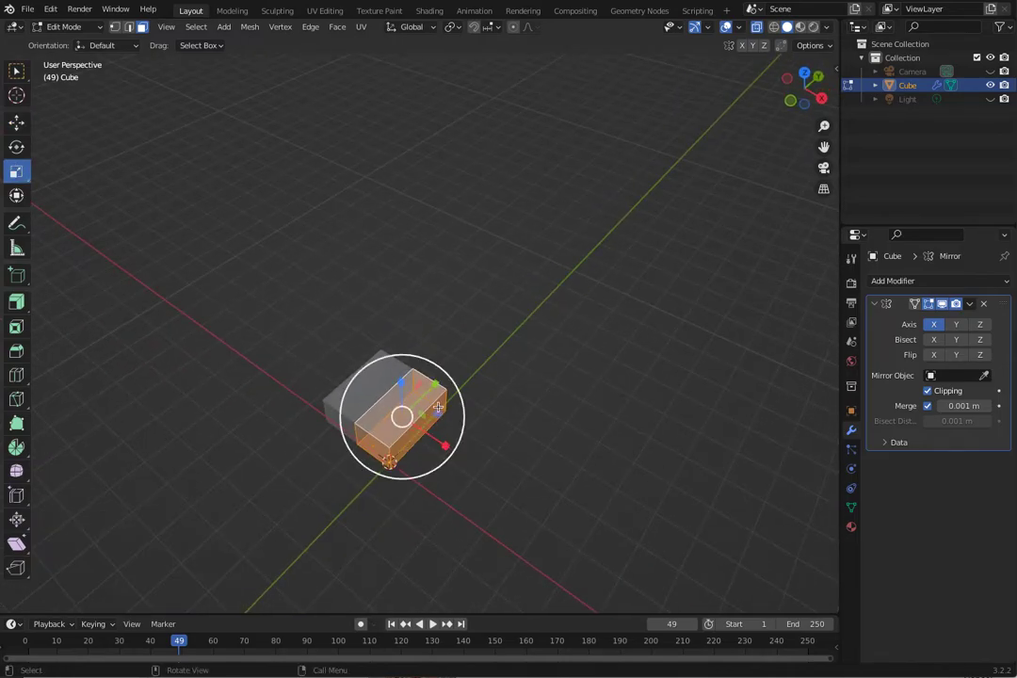
{"action": "left_click_drag", "start_coordinate": [435, 385], "coordinate": [422, 400]}
{"action": "middle_click_drag", "start_coordinate": [509, 392], "coordinate": [531, 344]}
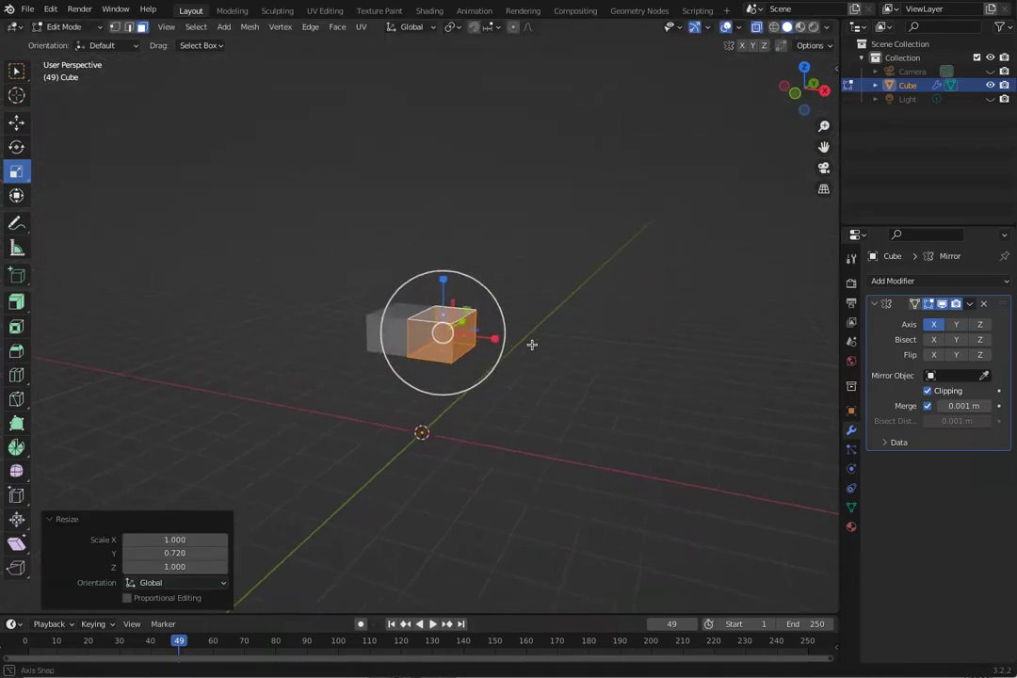
With X-ray off, select the top face of the +X half and extrude it upward twice, about 0.58 m and 0.60 m
{"action": "left_click", "coordinate": [349, 304]}
{"action": "middle_click_drag", "start_coordinate": [442, 306], "coordinate": [494, 368]}
{"action": "left_click", "coordinate": [491, 363]}
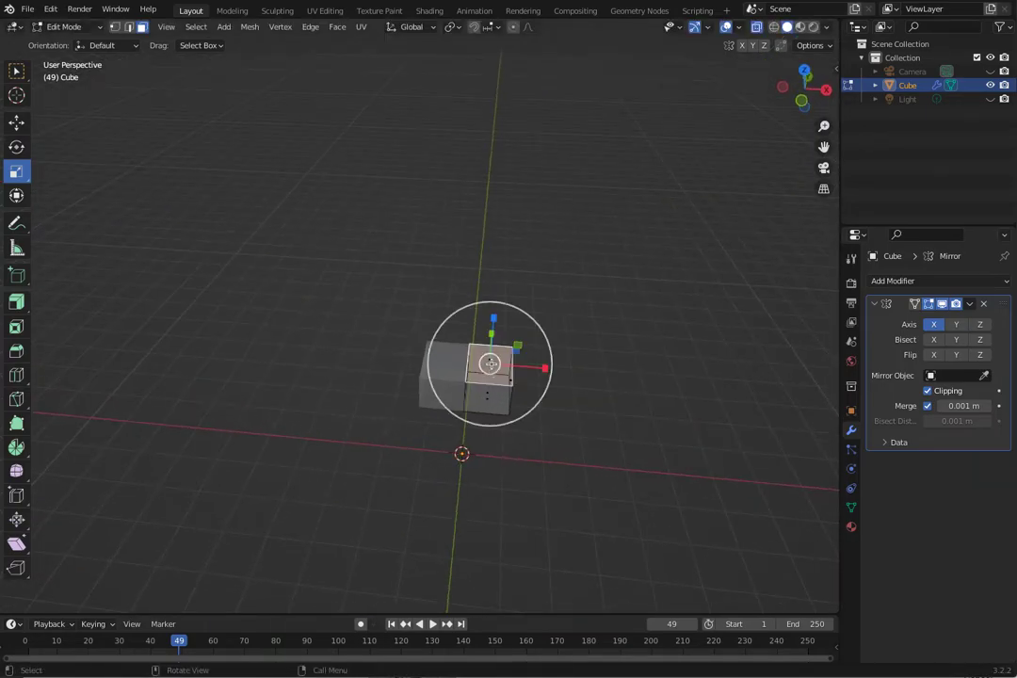
{"action": "middle_click_drag", "start_coordinate": [567, 356], "coordinate": [459, 337]}
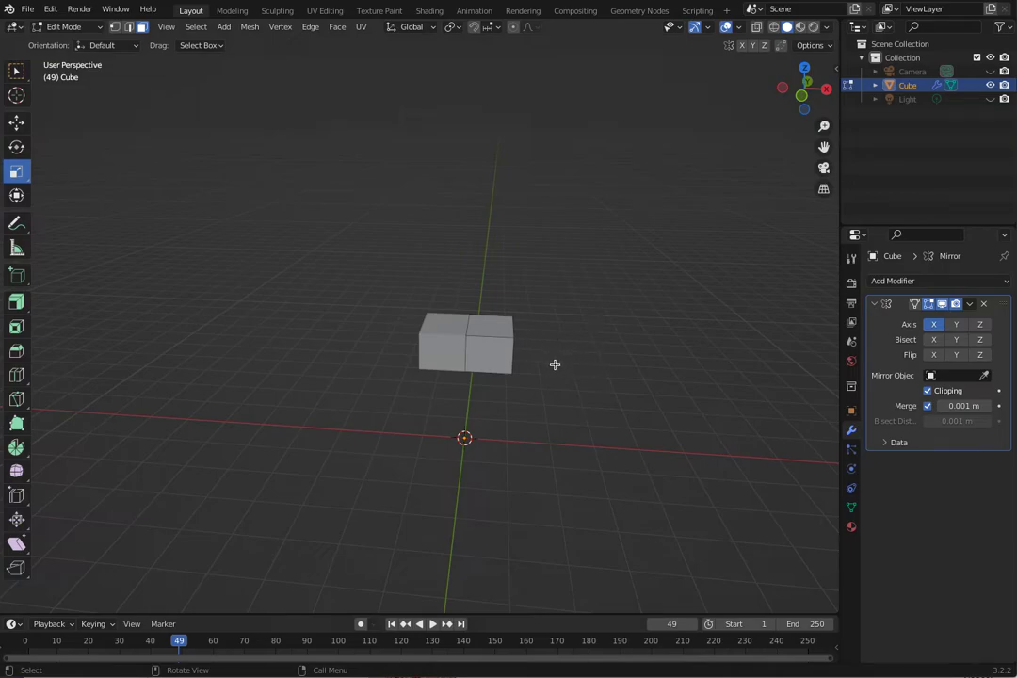
{"action": "left_click", "coordinate": [490, 334]}
{"action": "key", "text": "e"}
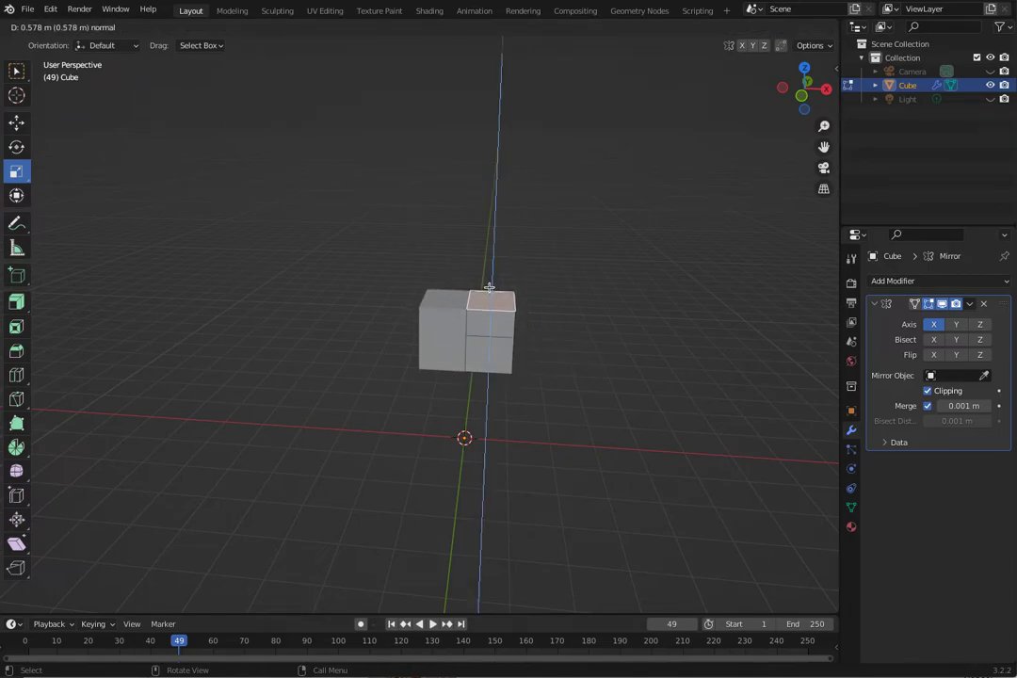
{"action": "left_click", "coordinate": [489, 284]}
{"action": "key", "text": "e"}
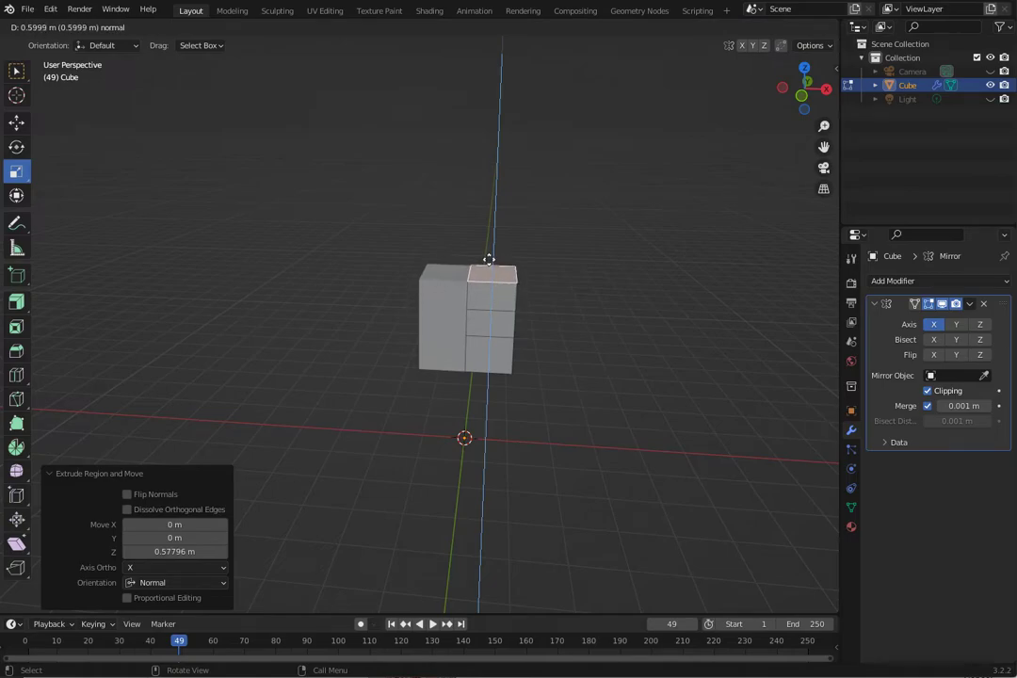
{"action": "left_click", "coordinate": [487, 260]}
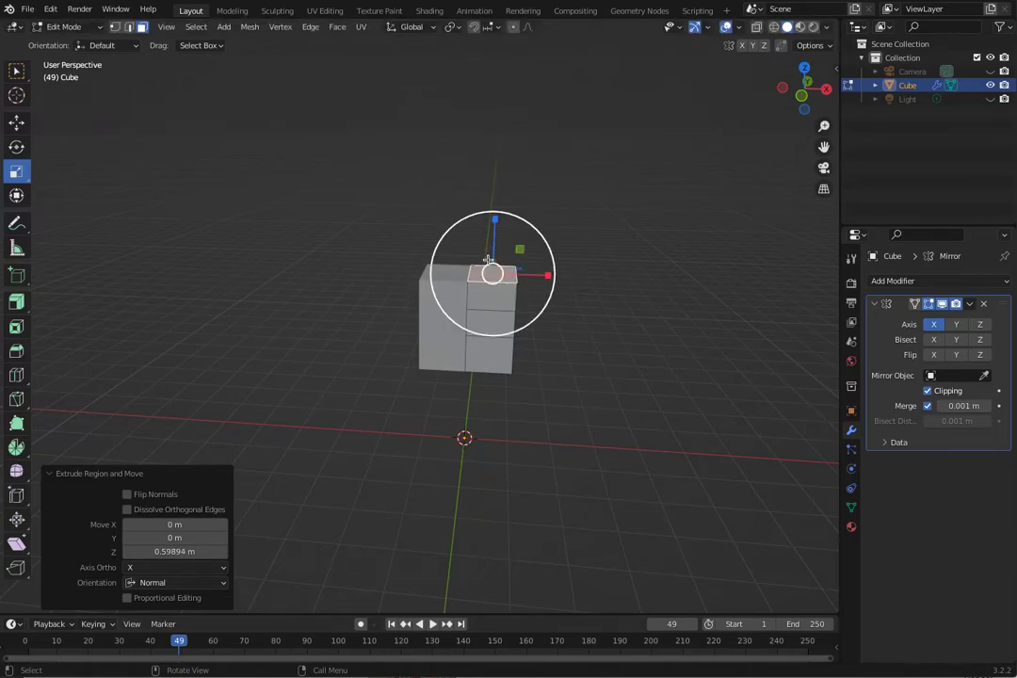
Scale the top face to about 0.525 uniformly, then narrow it to about 0.696 along X
{"action": "middle_click_drag", "start_coordinate": [451, 253], "coordinate": [468, 281]}
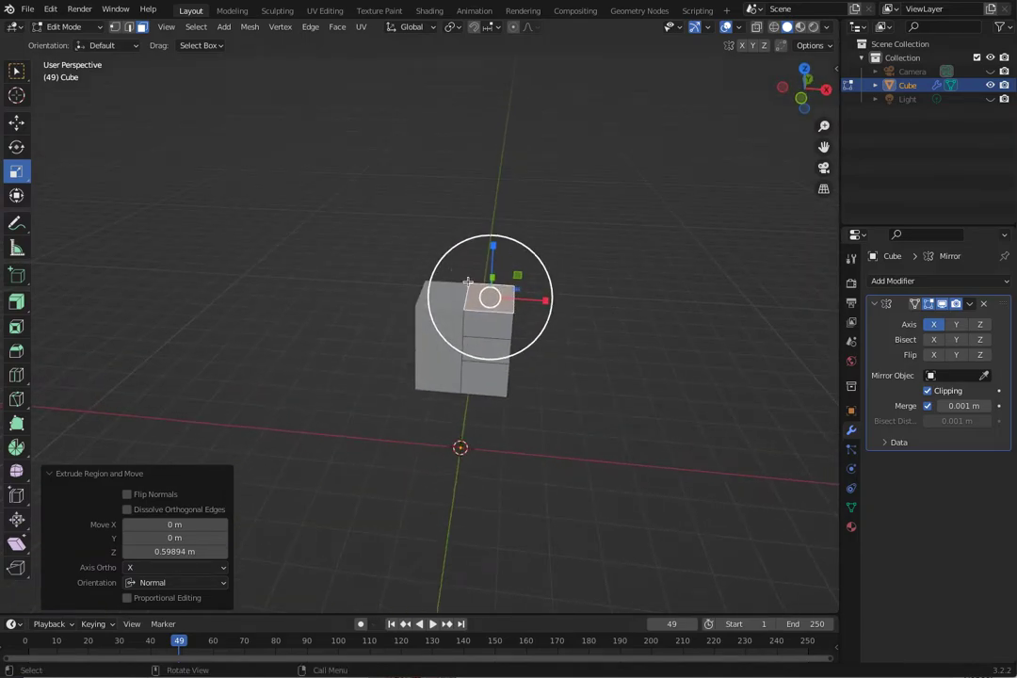
{"action": "key", "text": "s"}
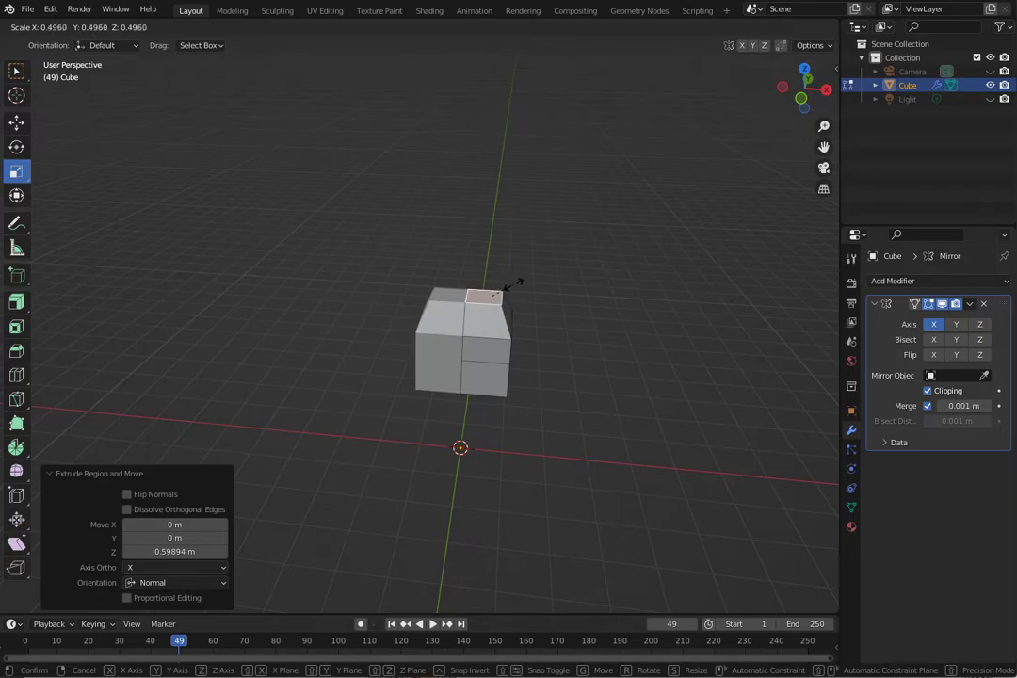
{"action": "left_click", "coordinate": [516, 282]}
{"action": "middle_click_drag", "start_coordinate": [509, 291], "coordinate": [518, 327]}
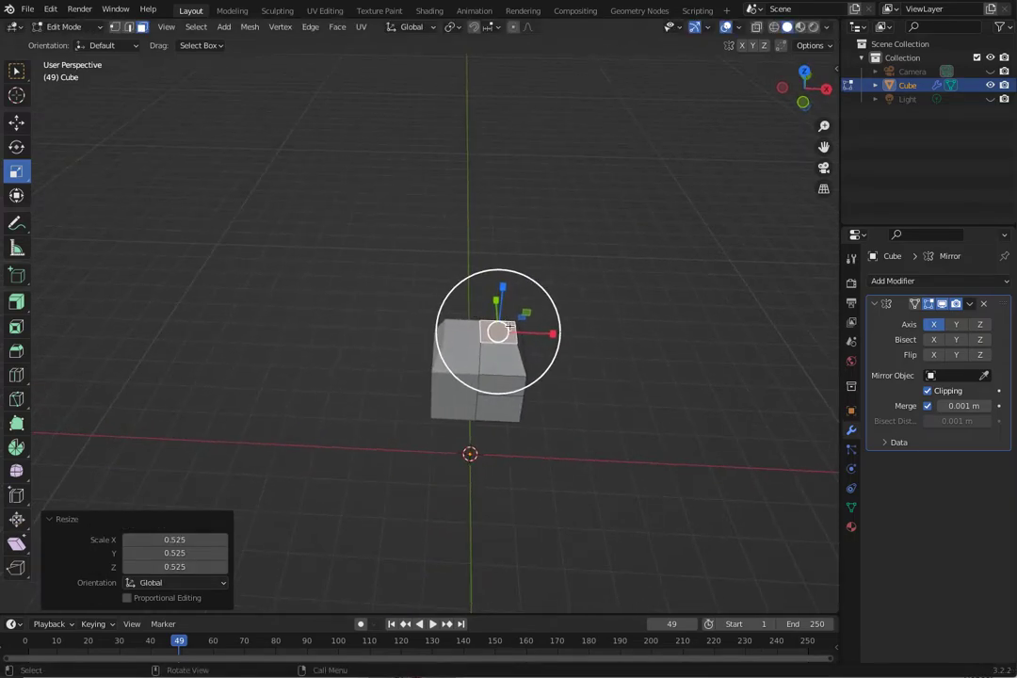
{"action": "key", "text": "s"}
{"action": "key", "text": "x"}
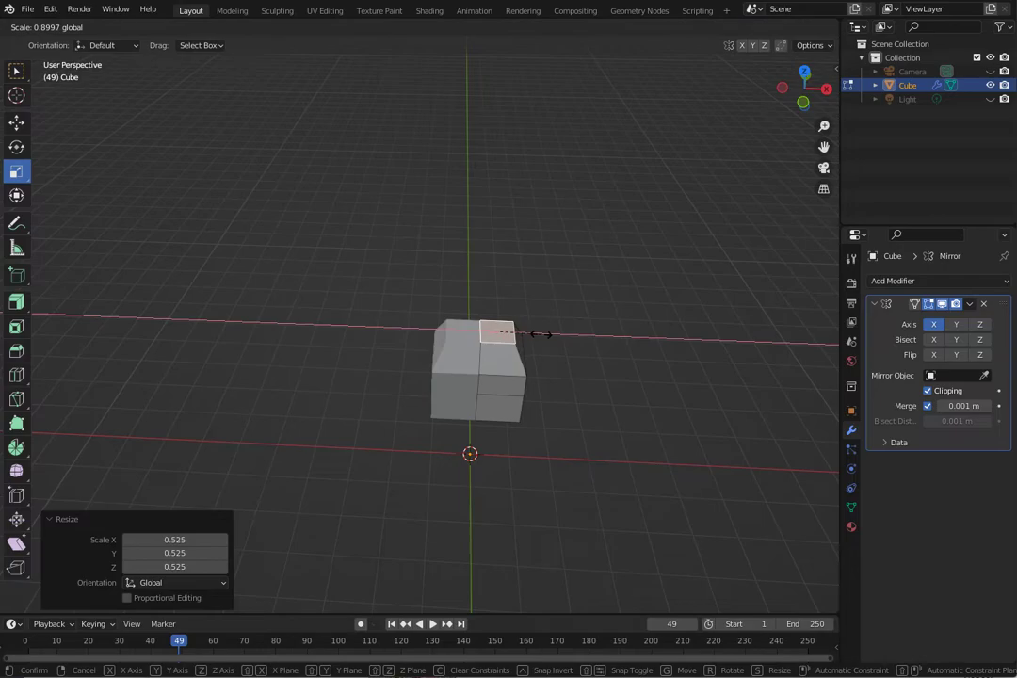
{"action": "left_click", "coordinate": [527, 330]}
Extrude the top face upward about 0.15 m and scale the new face to about 0.651
{"action": "mouse_move", "coordinate": [517, 314]}
{"action": "middle_mouse_down"}
{"action": "mouse_move", "coordinate": [494, 264]}
{"action": "mouse_move", "coordinate": [519, 294]}
{"action": "middle_mouse_up"}
{"action": "key", "text": "e"}
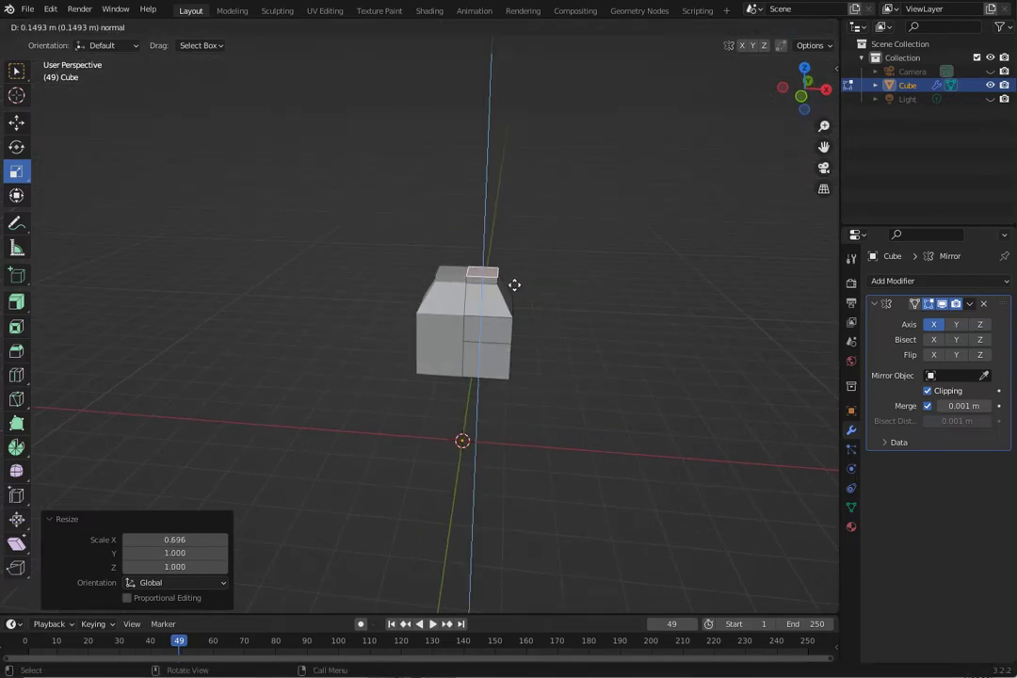
{"action": "left_click", "coordinate": [515, 285]}
{"action": "left_click_drag", "start_coordinate": [532, 237], "coordinate": [509, 249]}
Narrow the topmost face to about 0.668 along X to round off the head
{"action": "middle_click_drag", "start_coordinate": [509, 273], "coordinate": [518, 376]}
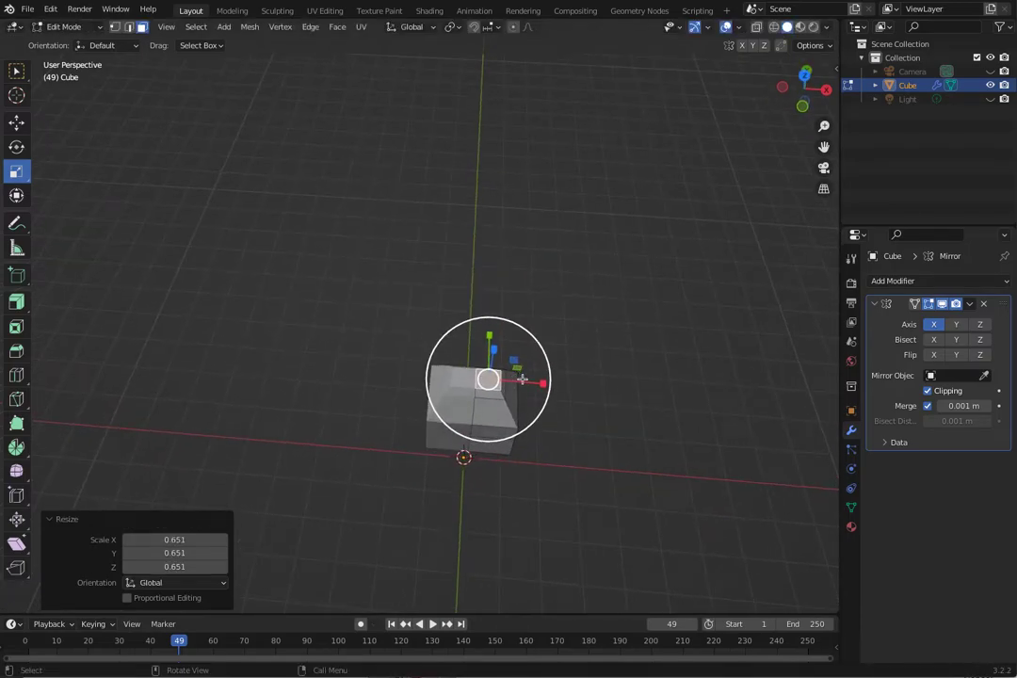
{"action": "left_click_drag", "start_coordinate": [538, 384], "coordinate": [530, 383]}
{"action": "left_click", "coordinate": [521, 382]}
{"action": "middle_click_drag", "start_coordinate": [520, 380], "coordinate": [518, 301]}
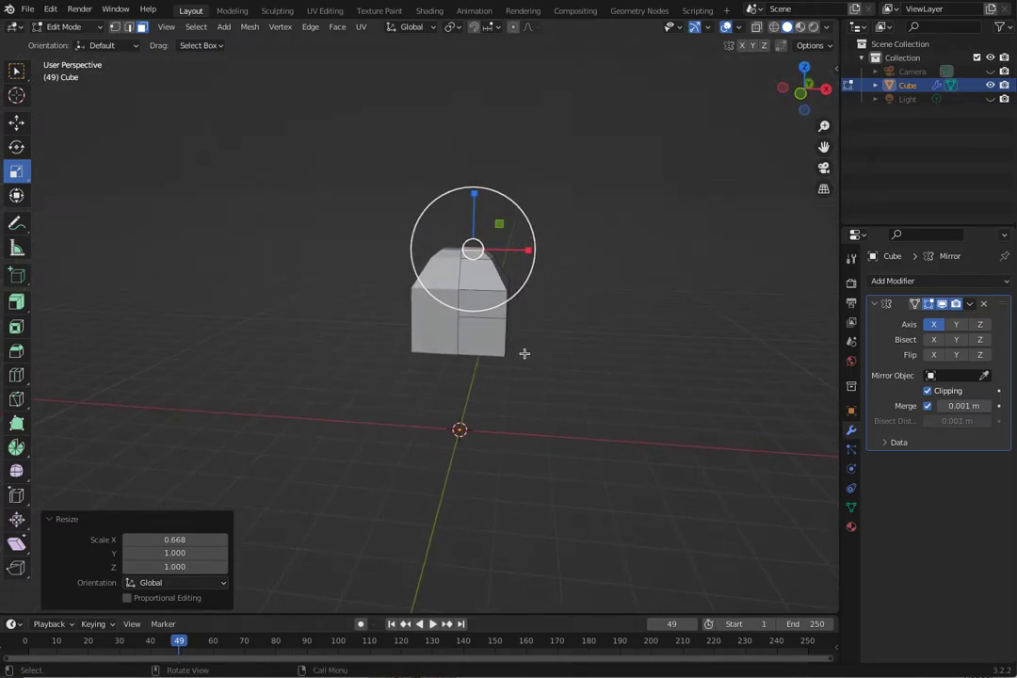
Extrude the bottom face of the +X half downward about 0.14 m and narrow the new face along X toward the centre
{"action": "middle_click_drag", "start_coordinate": [557, 391], "coordinate": [570, 293]}
{"action": "left_click", "coordinate": [480, 276]}
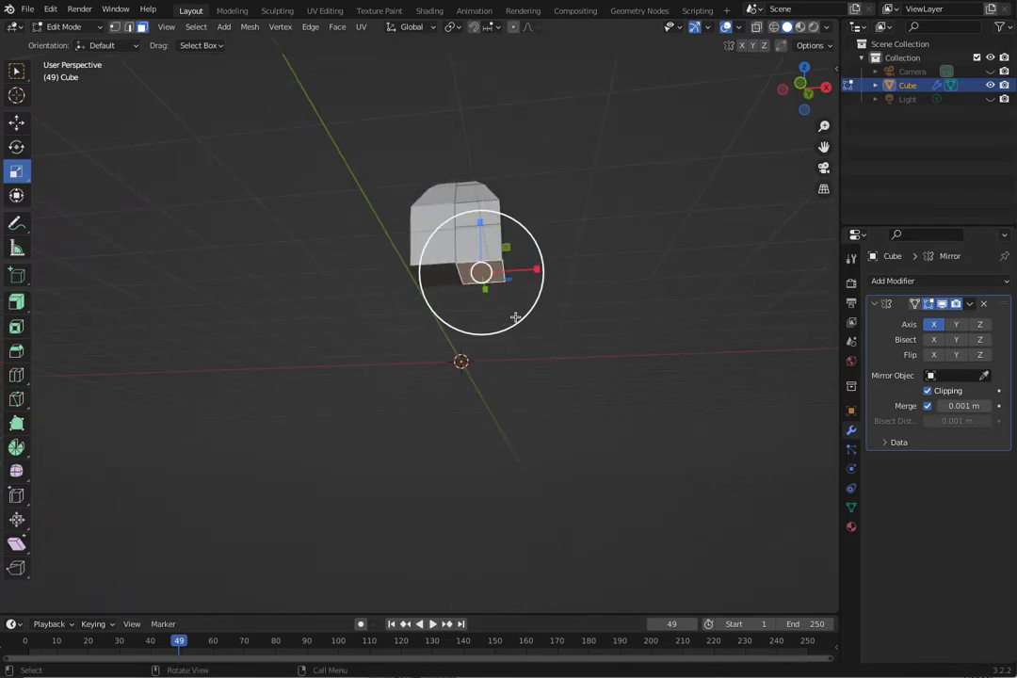
{"action": "key", "text": "e"}
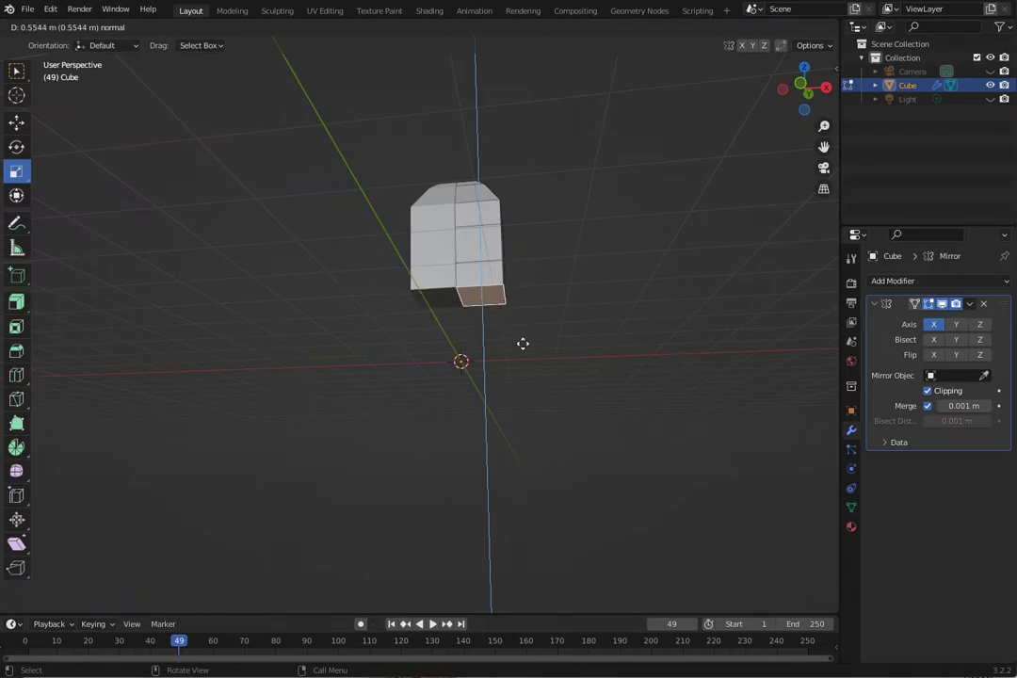
{"action": "left_click", "coordinate": [509, 325]}
{"action": "middle_click_drag", "start_coordinate": [511, 320], "coordinate": [475, 331]}
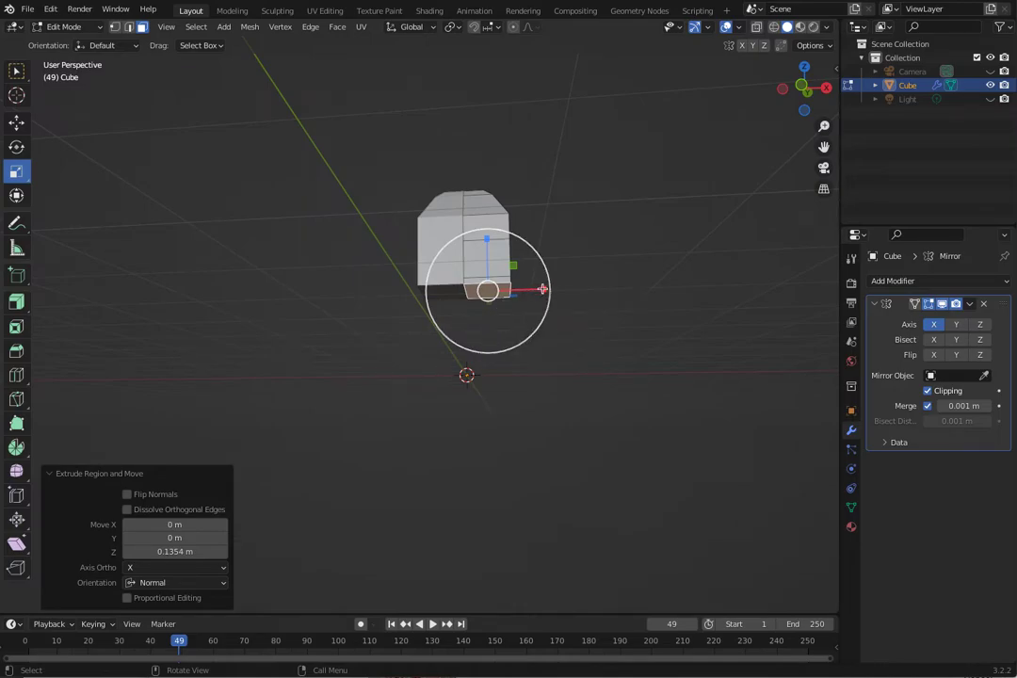
{"action": "left_click_drag", "start_coordinate": [542, 289], "coordinate": [533, 290]}
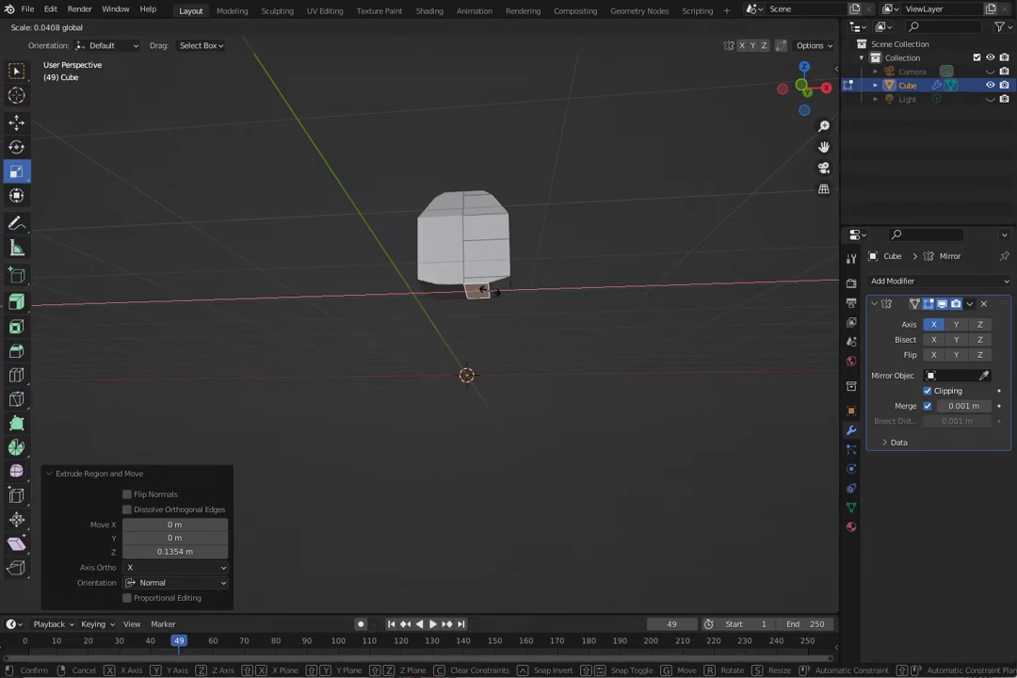
{"action": "left_click_drag", "start_coordinate": [484, 292], "coordinate": [484, 292]}
Select the slanted outer face on the body's underside and extrude it about 1.23 m along its normal as a leg
{"action": "middle_click_drag", "start_coordinate": [482, 310], "coordinate": [386, 275]}
{"action": "left_click_drag", "start_coordinate": [385, 275], "coordinate": [367, 270]}
{"action": "middle_click_drag", "start_coordinate": [366, 270], "coordinate": [393, 290]}
{"action": "left_click_drag", "start_coordinate": [394, 290], "coordinate": [403, 291]}
{"action": "middle_click_drag", "start_coordinate": [403, 292], "coordinate": [511, 394]}
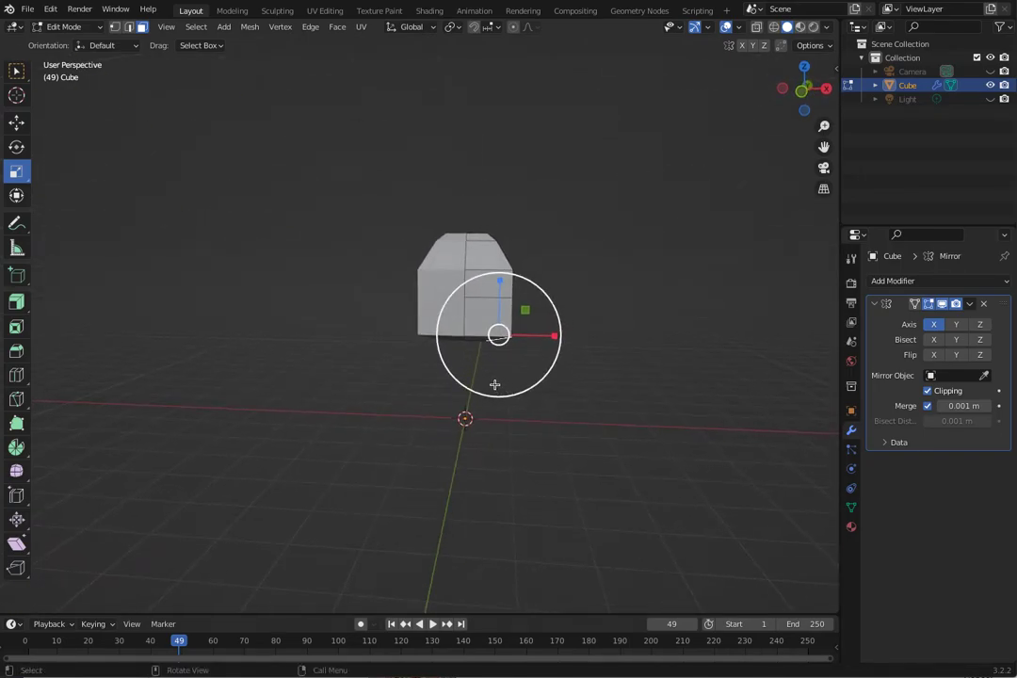
{"action": "key", "text": "e"}
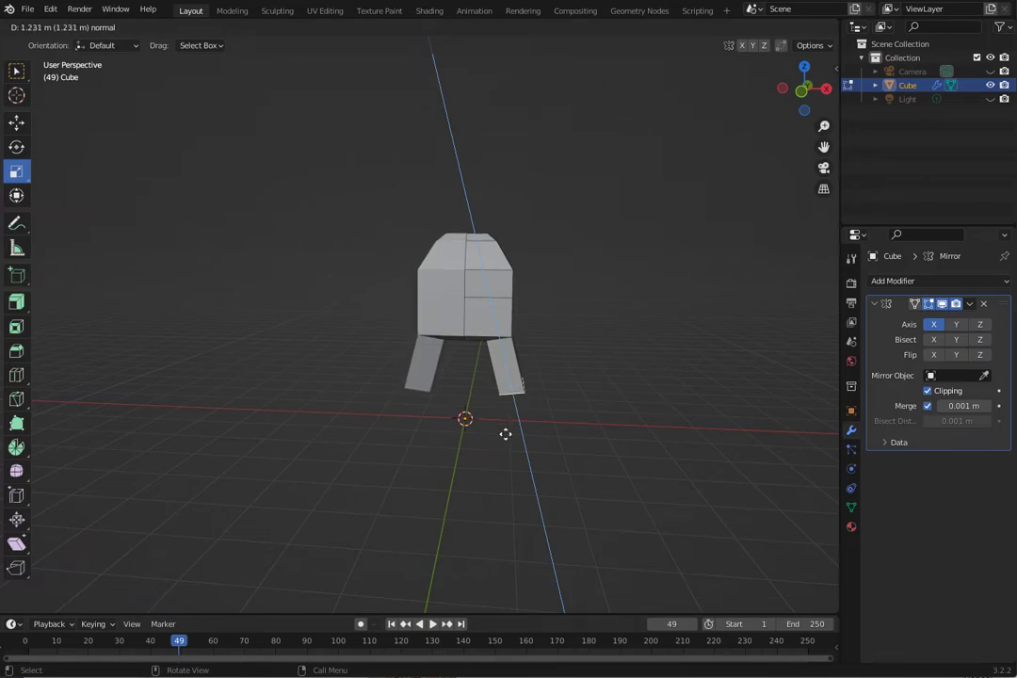
{"action": "left_click", "coordinate": [505, 433]}
{"action": "middle_click_drag", "start_coordinate": [505, 419], "coordinate": [499, 383]}
In front view, raise the leg's end face about 0.17 m along Z
{"action": "key", "text": "KP_1"}
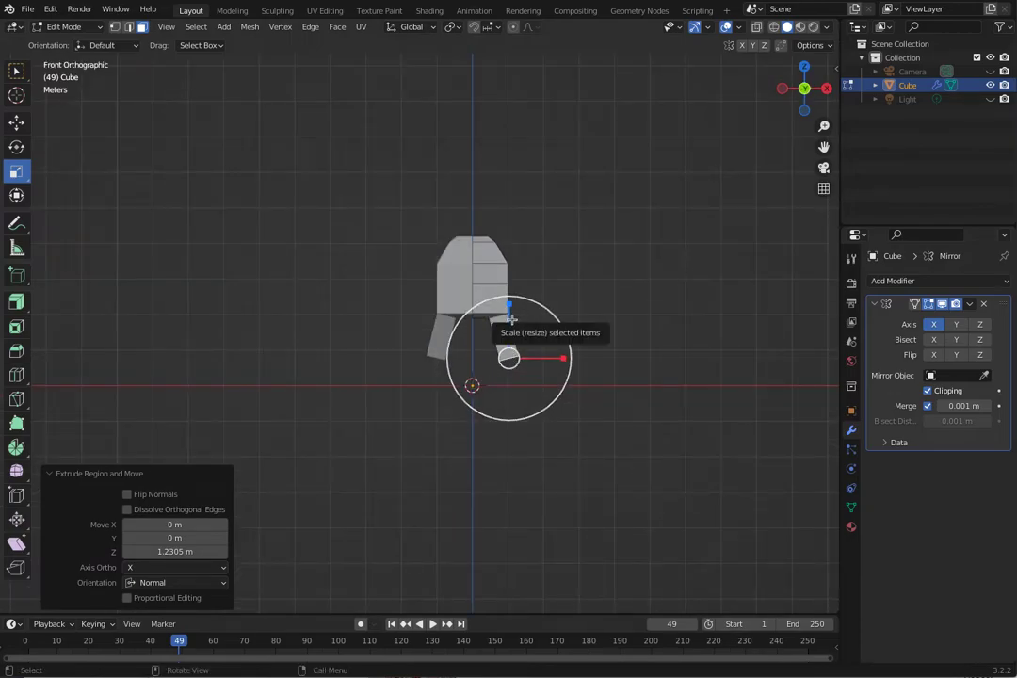
{"action": "key", "text": "g"}
{"action": "left_click_drag", "start_coordinate": [509, 298], "coordinate": [505, 290]}
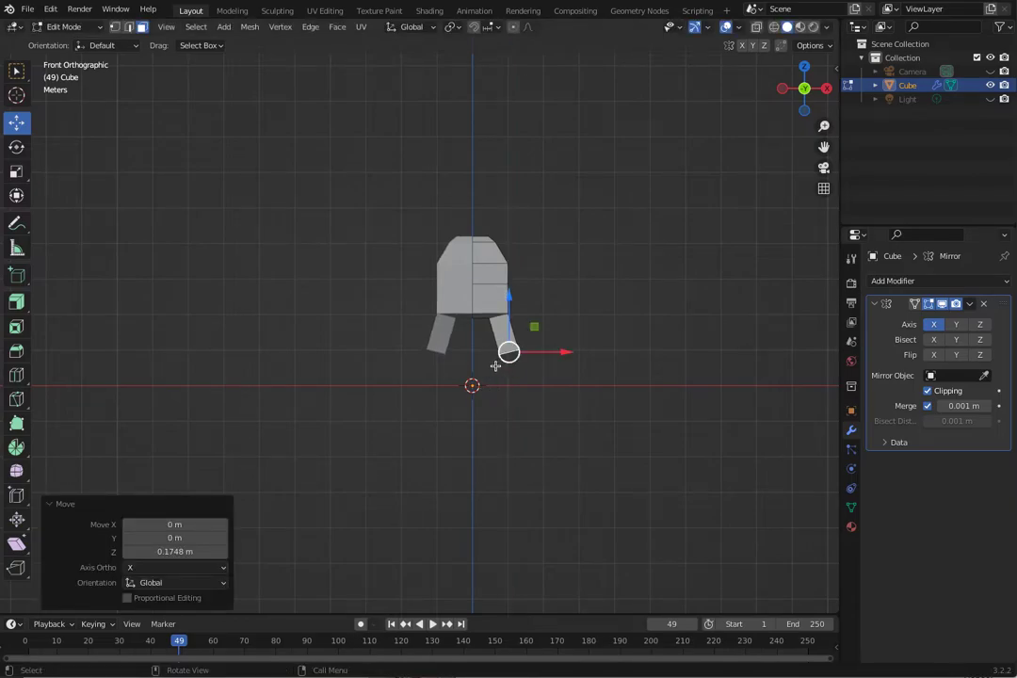
Rotate the leg's end face about the Y axis by about 11.1° and a further 2.9° to level it
{"action": "key", "text": "r"}
{"action": "left_click_drag", "start_coordinate": [472, 386], "coordinate": [471, 388]}
{"action": "left_click_drag", "start_coordinate": [552, 326], "coordinate": [553, 330]}
{"action": "scroll", "coordinate": [406, 292], "scroll_direction": "up", "scroll_amount": 2}
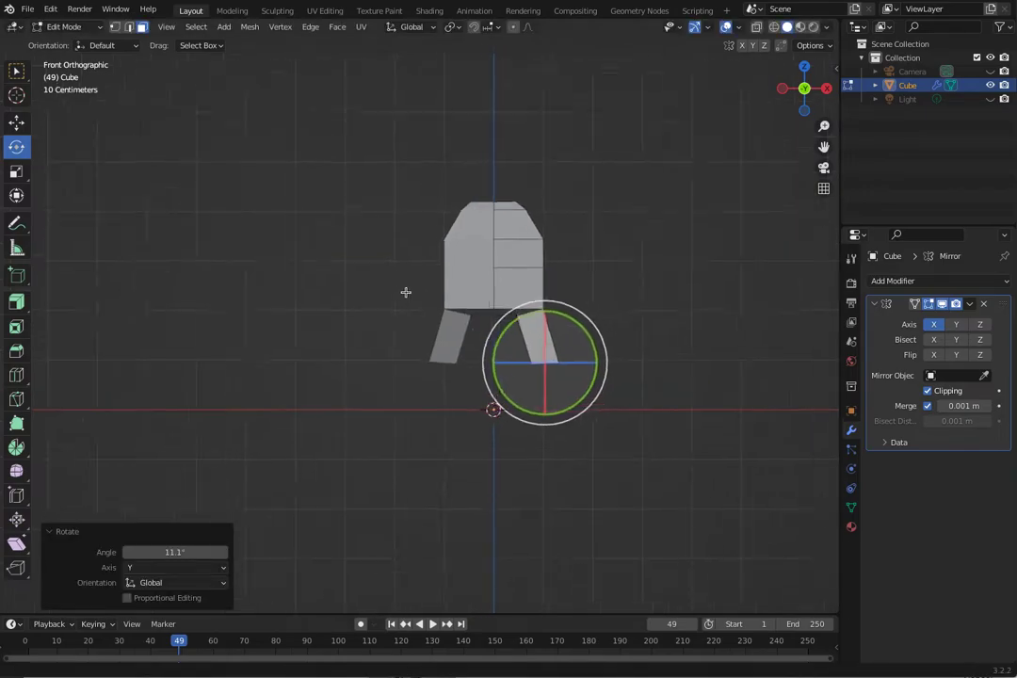
{"action": "scroll", "coordinate": [406, 292], "scroll_direction": "up", "scroll_amount": 4}
{"action": "scroll", "coordinate": [336, 248], "scroll_direction": "down", "scroll_amount": 2}
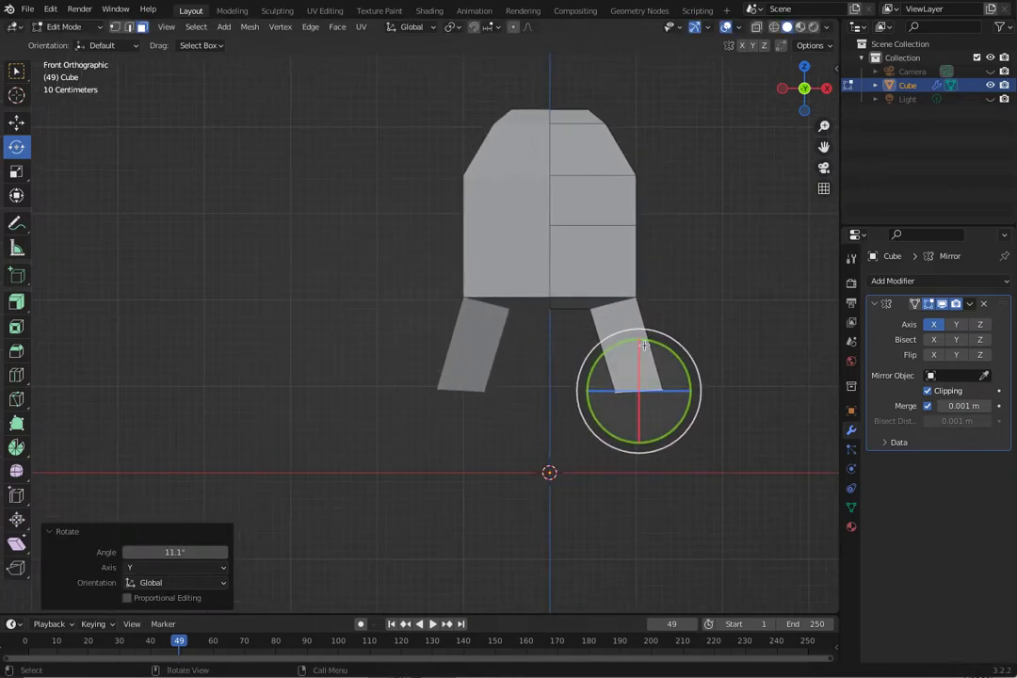
{"action": "left_click_drag", "start_coordinate": [669, 354], "coordinate": [662, 358]}
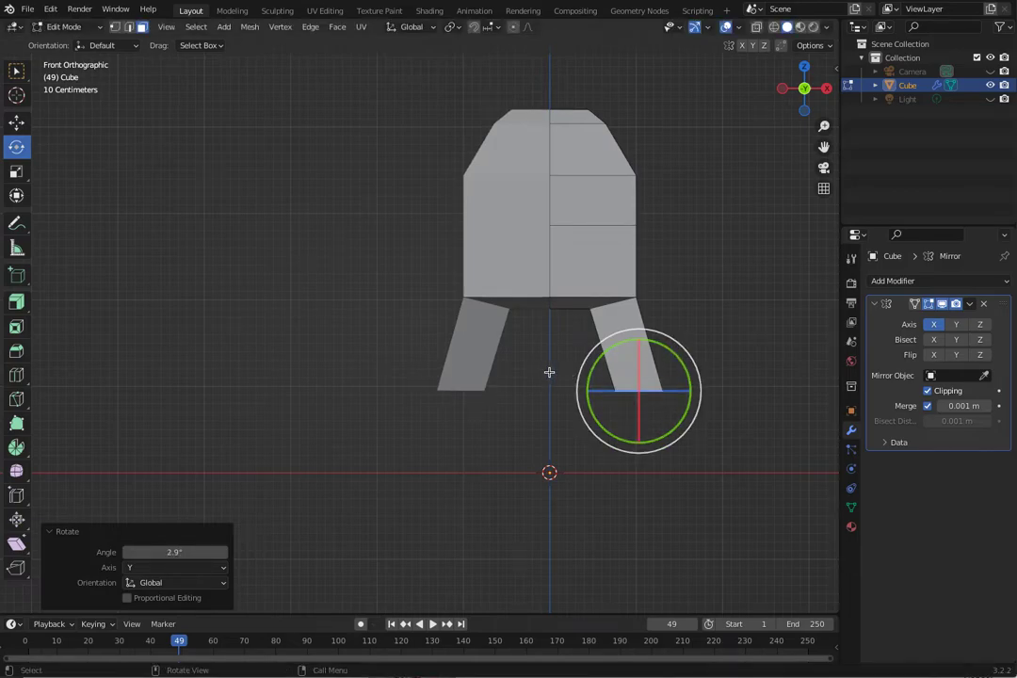
Move the leg's end face about -0.30 m along X so the leg stands upright
{"action": "key", "text": "g"}
{"action": "left_click_drag", "start_coordinate": [690, 392], "coordinate": [662, 387]}
{"action": "middle_click_drag", "start_coordinate": [524, 352], "coordinate": [502, 337]}
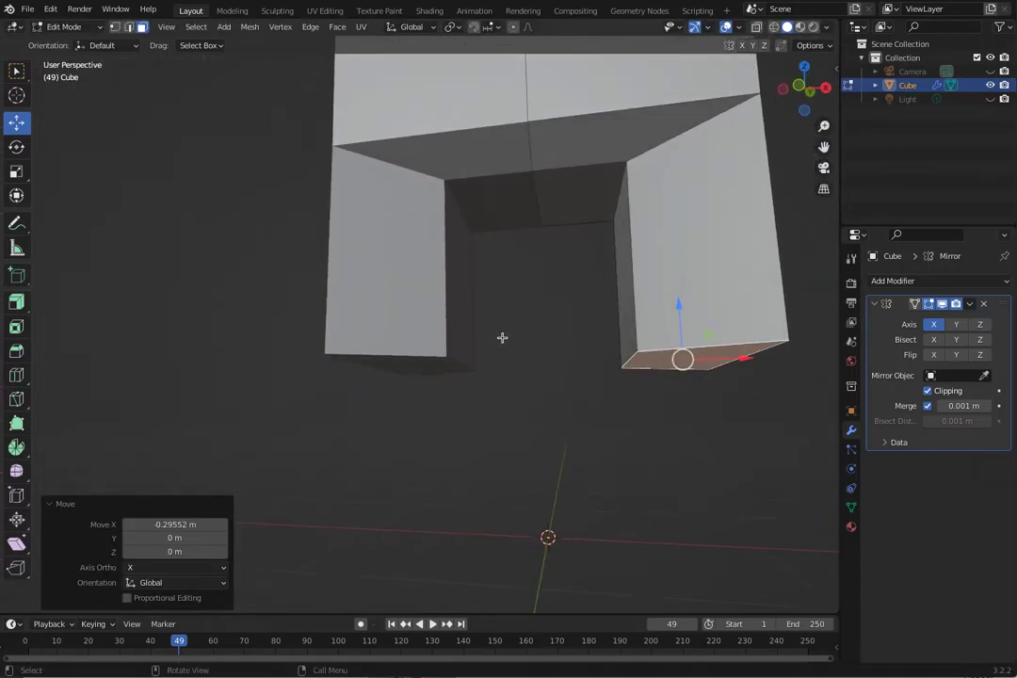
In edge select mode, move the upper inner edge of the leg about -0.18 m along X
{"action": "left_click", "coordinate": [129, 28]}
{"action": "left_click", "coordinate": [619, 199]}
{"action": "left_click_drag", "start_coordinate": [658, 189], "coordinate": [627, 204]}
{"action": "middle_click_drag", "start_coordinate": [573, 310], "coordinate": [563, 381]}
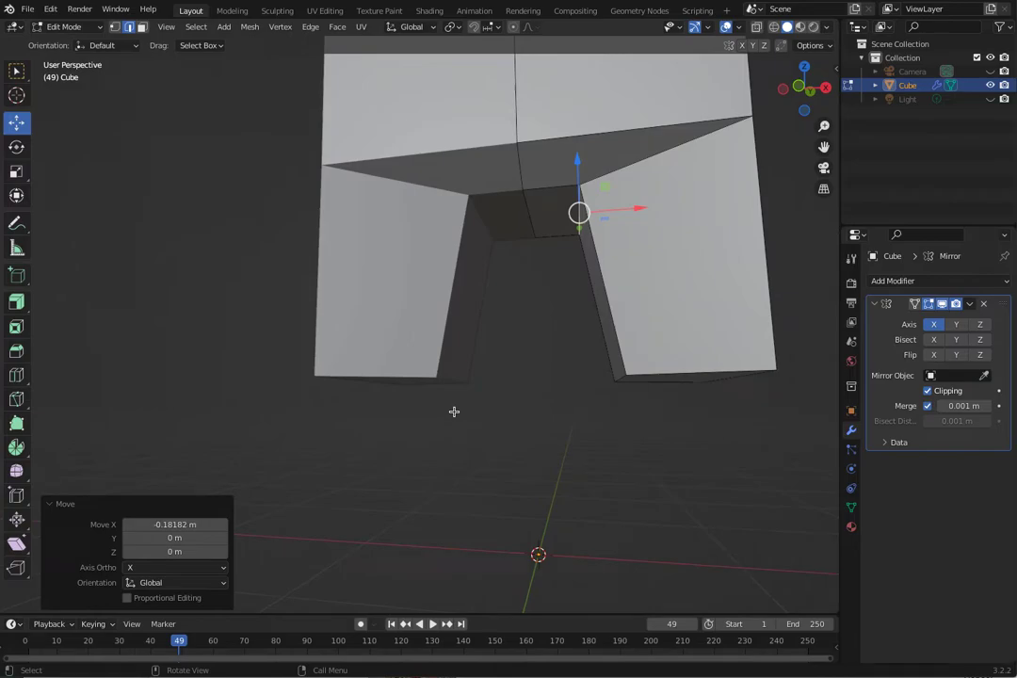
Move the lower inner edge of the leg about -0.17 m along X to thicken the leg's end
{"action": "left_click", "coordinate": [563, 392]}
{"action": "middle_click_drag", "start_coordinate": [594, 430], "coordinate": [597, 366]}
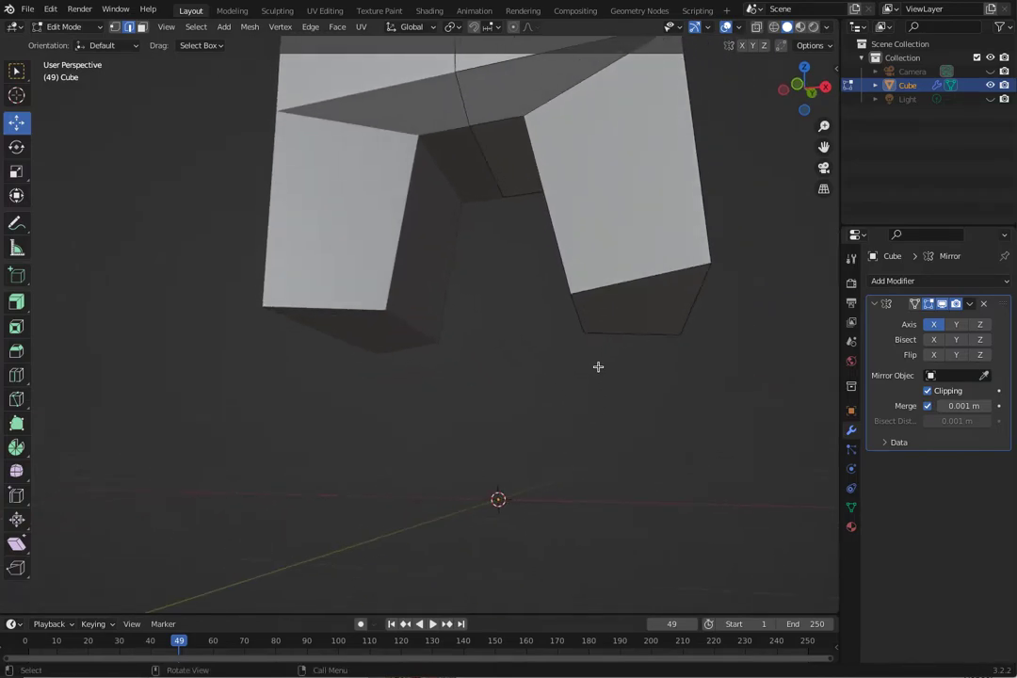
{"action": "left_click", "coordinate": [576, 317]}
{"action": "middle_click_drag", "start_coordinate": [577, 319], "coordinate": [594, 360]}
{"action": "left_click_drag", "start_coordinate": [674, 470], "coordinate": [636, 470]}
{"action": "middle_click_drag", "start_coordinate": [636, 470], "coordinate": [697, 499]}
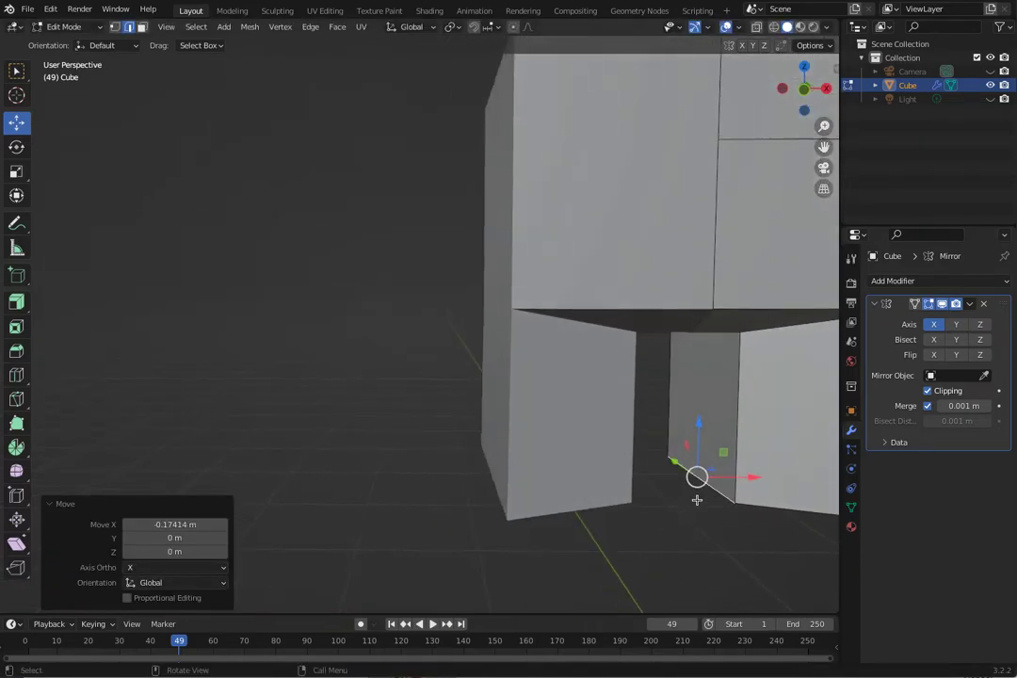
{"action": "scroll", "coordinate": [712, 507], "scroll_direction": "down", "scroll_amount": 4}
{"action": "middle_click_drag", "start_coordinate": [764, 554], "coordinate": [442, 454]}
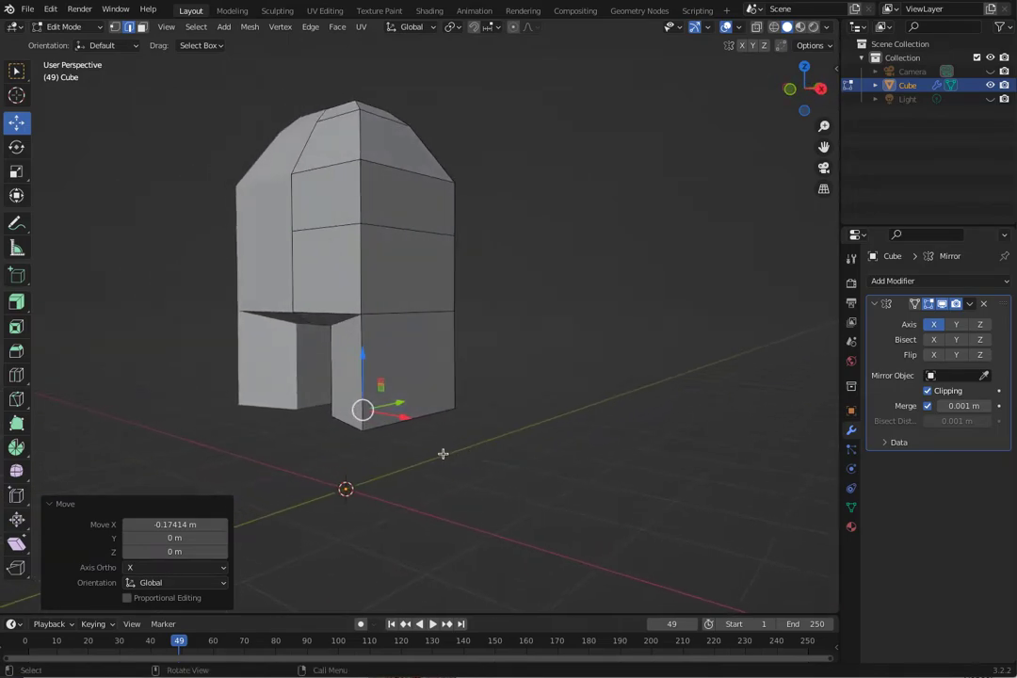
Move the leg's front outer vertical edge inward along Y and its back outer edge about -0.27 m along Y
{"action": "middle_click_drag", "start_coordinate": [379, 451], "coordinate": [305, 410]}
{"action": "left_click", "coordinate": [247, 362]}
{"action": "left_click_drag", "start_coordinate": [297, 379], "coordinate": [389, 369]}
{"action": "left_click", "coordinate": [368, 371]}
{"action": "key", "text": "g"}
{"action": "key", "text": "y"}
{"action": "middle_click_drag", "start_coordinate": [395, 370], "coordinate": [218, 347]}
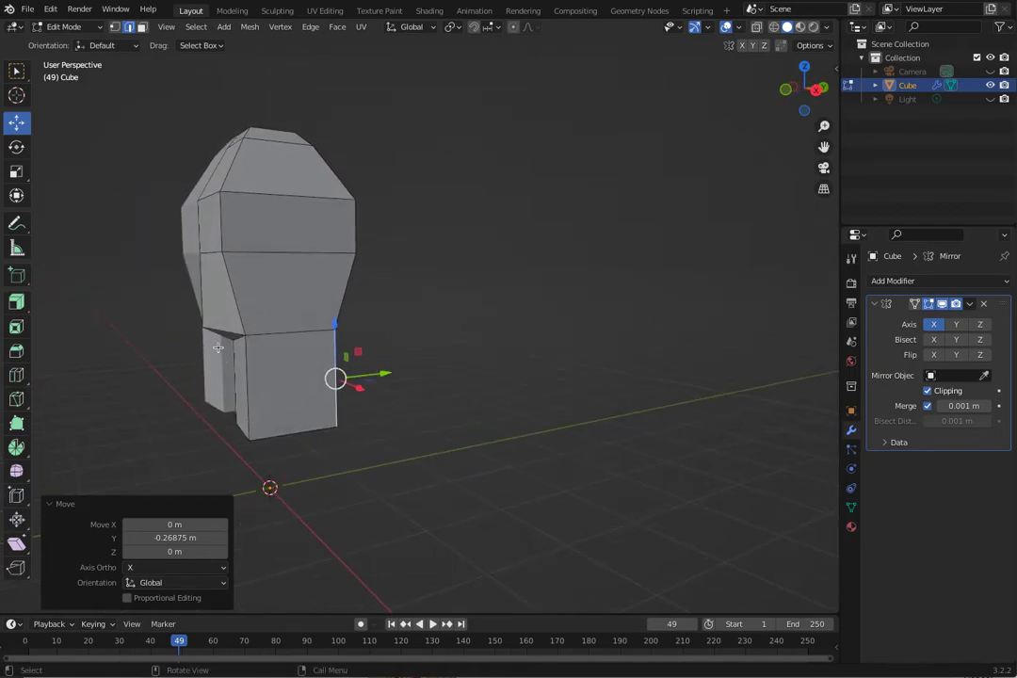
In vertex select mode, move the body's lower front centre vertex inward along Y and the back one about -0.19 m along Y
{"action": "left_click", "coordinate": [114, 28]}
{"action": "left_click", "coordinate": [202, 324]}
{"action": "key", "text": "g"}
{"action": "key", "text": "y"}
{"action": "left_click", "coordinate": [269, 322]}
{"action": "middle_click_drag", "start_coordinate": [269, 322], "coordinate": [251, 316]}
{"action": "mouse_move", "coordinate": [308, 316]}
{"action": "left_mouse_down"}
{"action": "mouse_move", "coordinate": [288, 316]}
{"action": "mouse_move", "coordinate": [306, 322]}
{"action": "left_mouse_up"}
{"action": "middle_click_drag", "start_coordinate": [306, 322], "coordinate": [449, 337]}
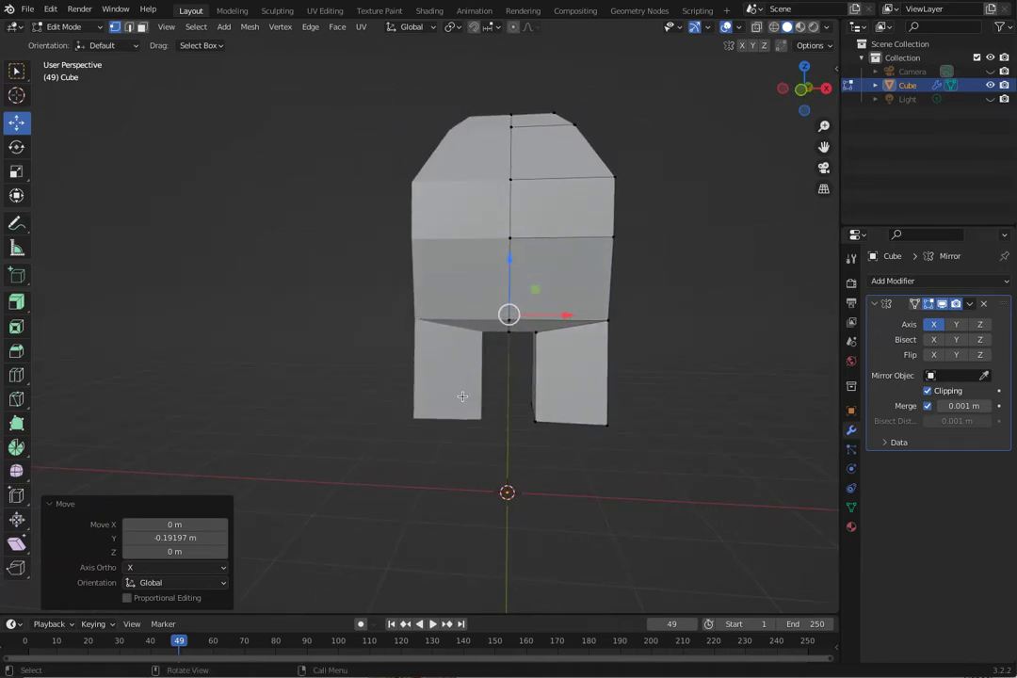
Select the leg's bottom face and, in front view, extrude it downward twice, about 0.13 m each time
{"action": "middle_click_drag", "start_coordinate": [549, 452], "coordinate": [427, 385]}
{"action": "left_click", "coordinate": [143, 28]}
{"action": "middle_click_drag", "start_coordinate": [447, 328], "coordinate": [496, 384]}
{"action": "left_click", "coordinate": [503, 311]}
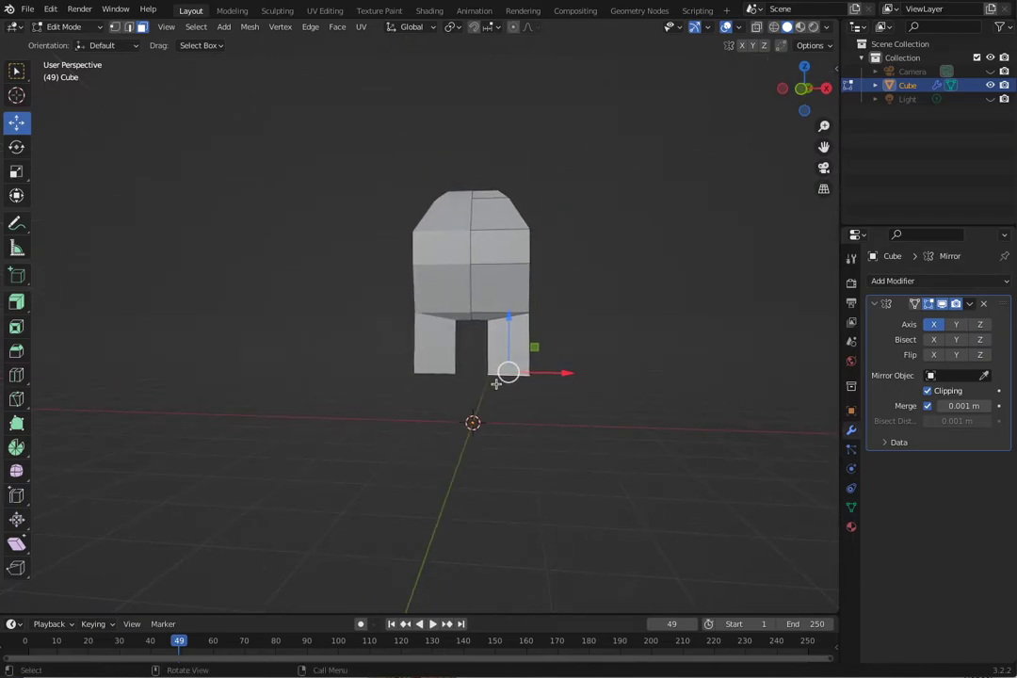
{"action": "key", "text": "KP_1"}
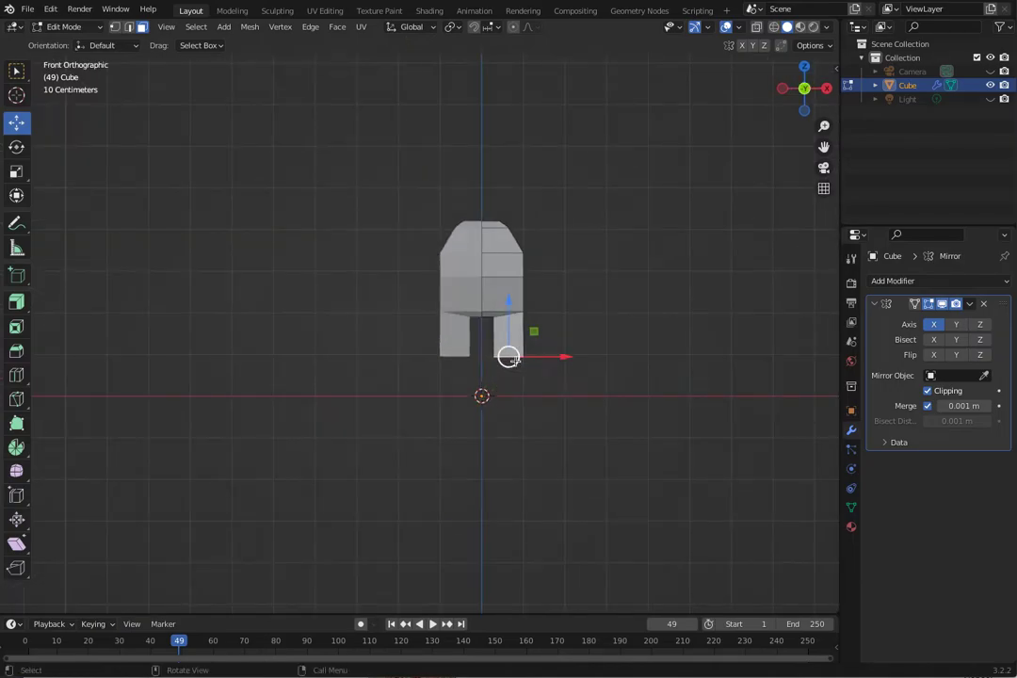
{"action": "key", "text": "e"}
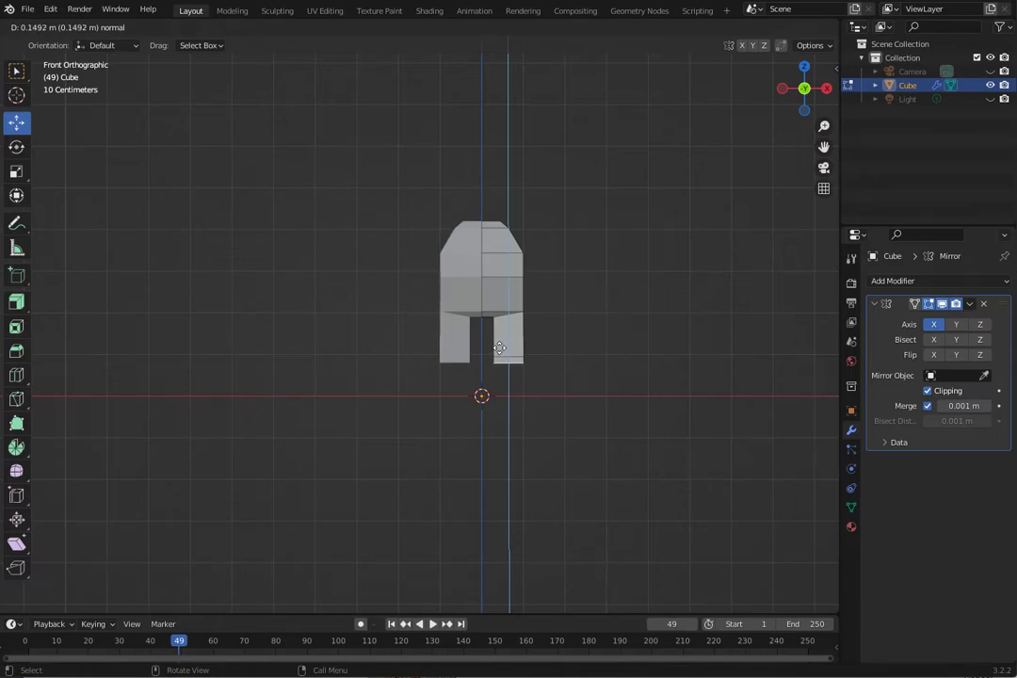
{"action": "left_click", "coordinate": [499, 348]}
{"action": "key", "text": "e"}
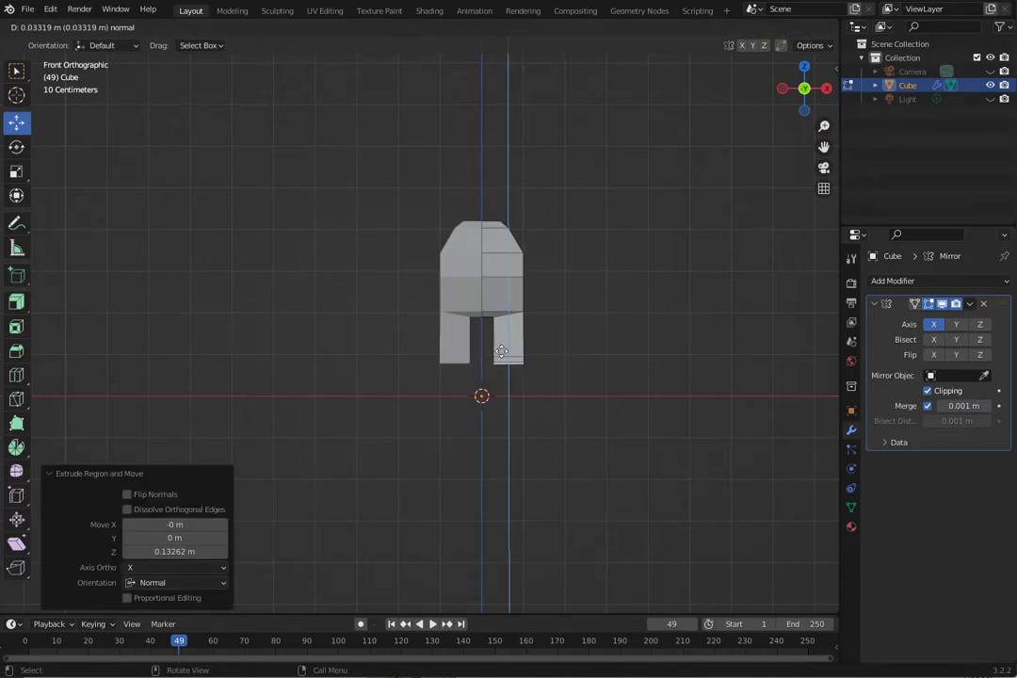
{"action": "left_click", "coordinate": [501, 354]}
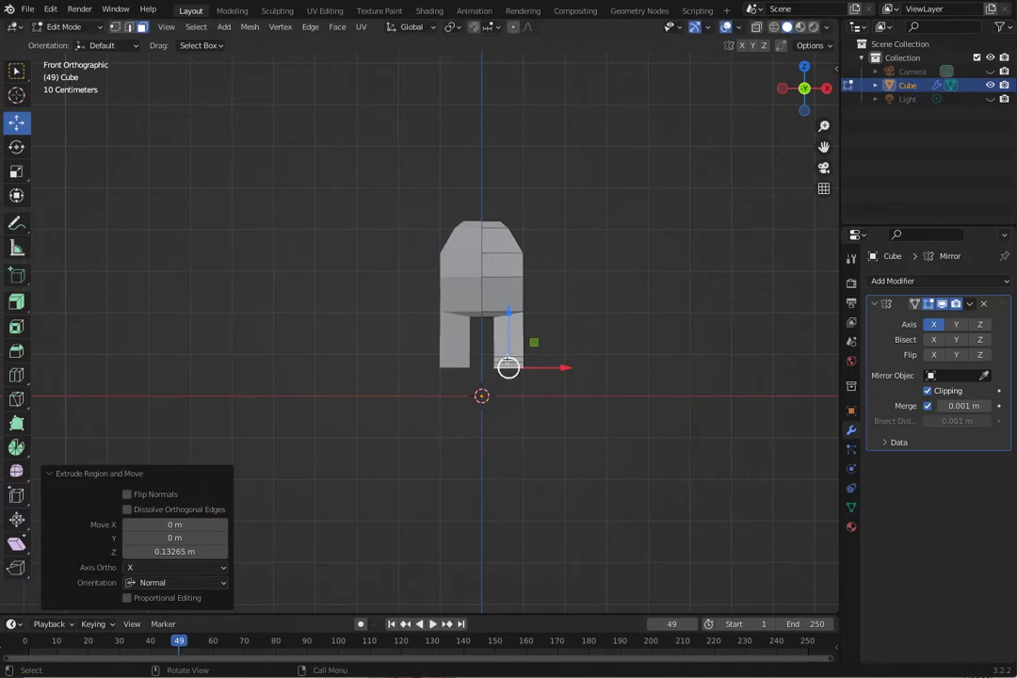
Extrude the leg's bottom face downward about 0.51 m and scale the new end face down uniformly
{"action": "key", "text": "e"}
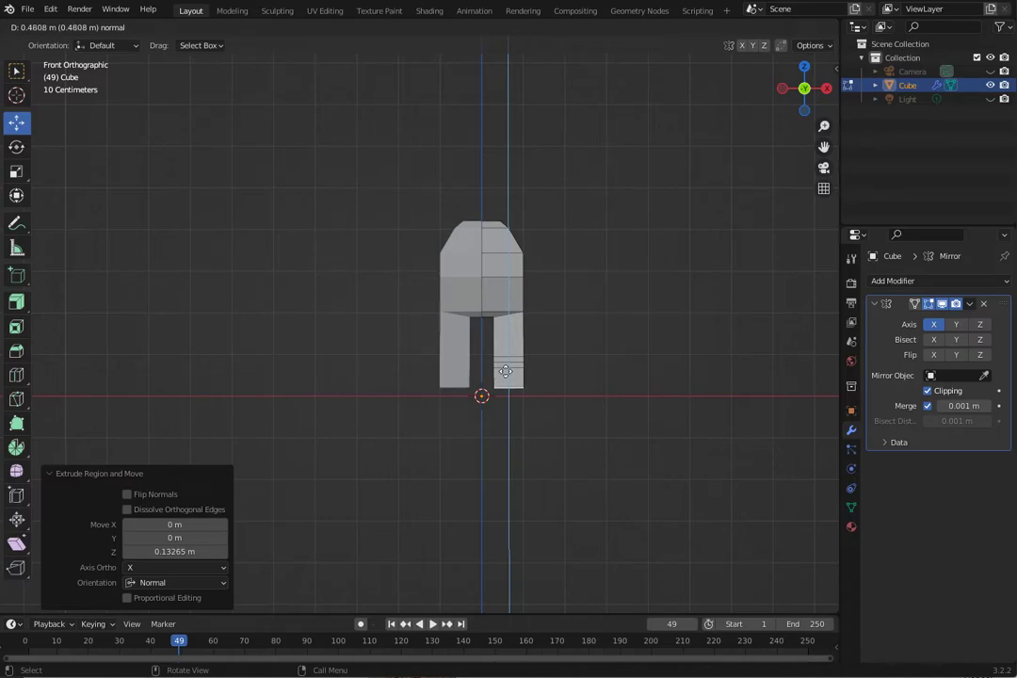
{"action": "left_click", "coordinate": [500, 371]}
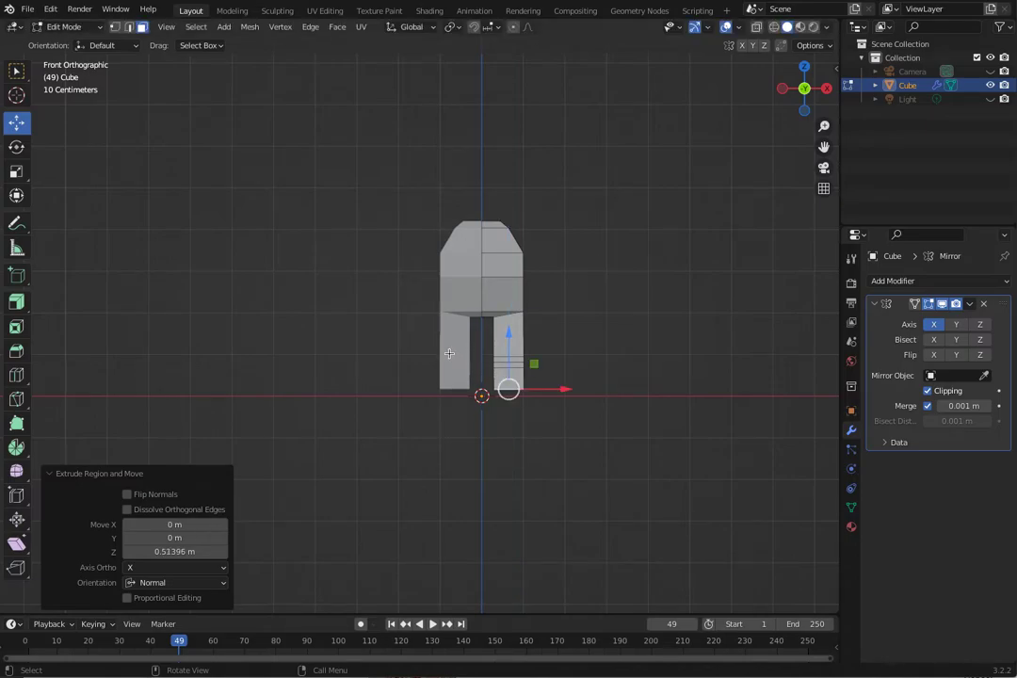
{"action": "mouse_move", "coordinate": [447, 353]}
{"action": "middle_mouse_down"}
{"action": "mouse_move", "coordinate": [427, 343]}
{"action": "mouse_move", "coordinate": [444, 347]}
{"action": "middle_mouse_up"}
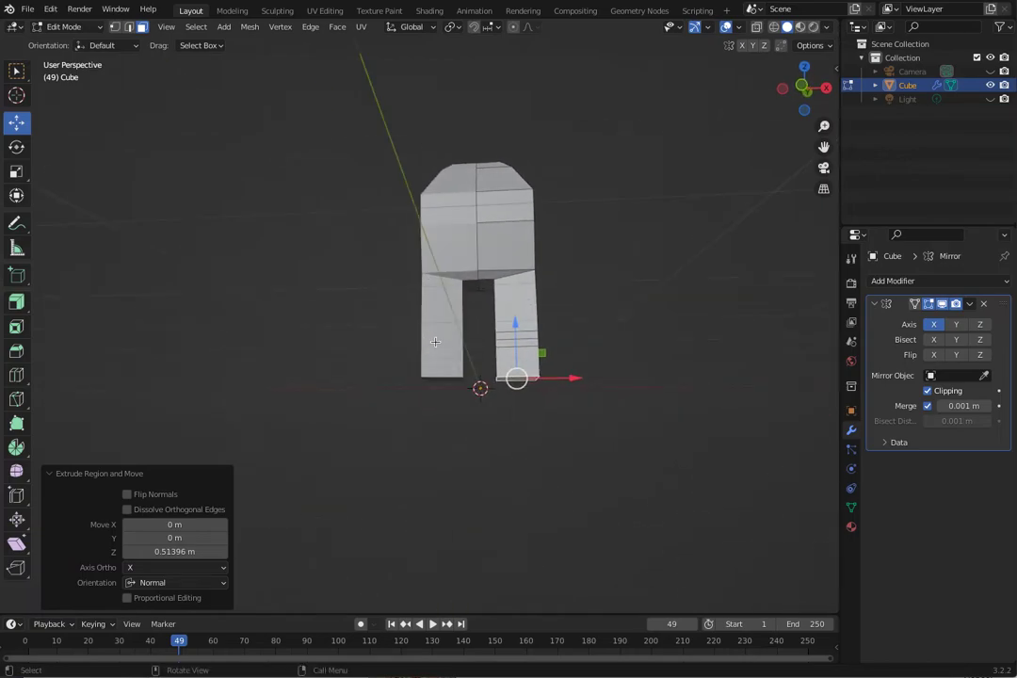
{"action": "key", "text": "shift+space"}
{"action": "key", "text": "s"}
{"action": "left_click_drag", "start_coordinate": [552, 327], "coordinate": [532, 347]}
{"action": "middle_click_drag", "start_coordinate": [533, 347], "coordinate": [478, 394]}
{"action": "left_click", "coordinate": [252, 344]}
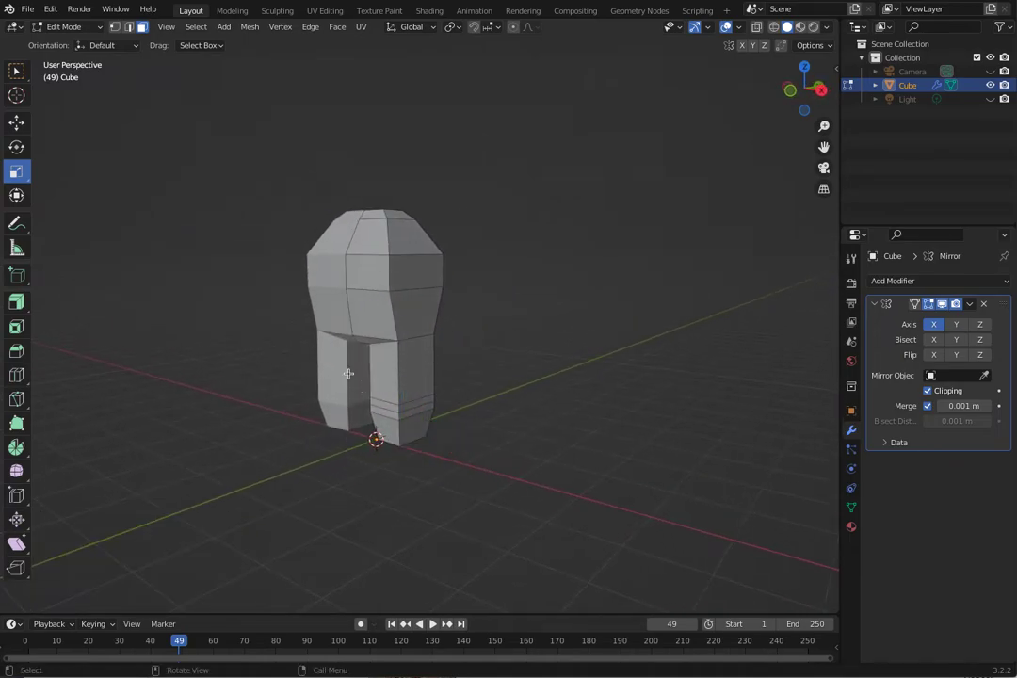
In edge select mode, select the three closely spaced edge loops around the lower leg and scale them to about 0.86
{"action": "middle_click_drag", "start_coordinate": [377, 379], "coordinate": [273, 345]}
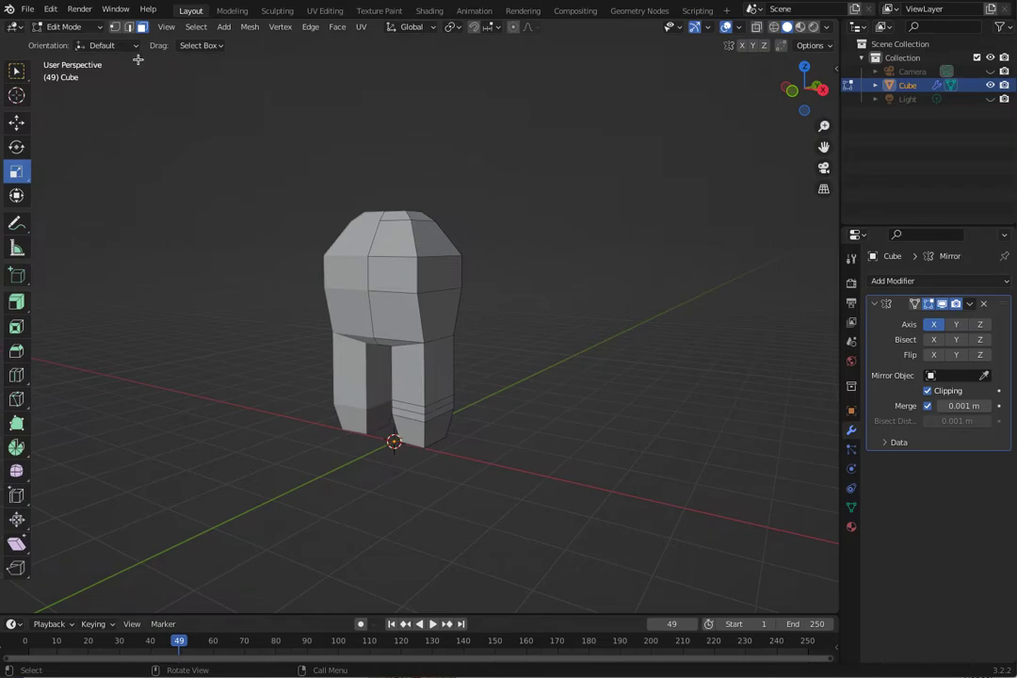
{"action": "left_click", "coordinate": [129, 28]}
{"action": "left_click", "coordinate": [410, 417], "text": "alt"}
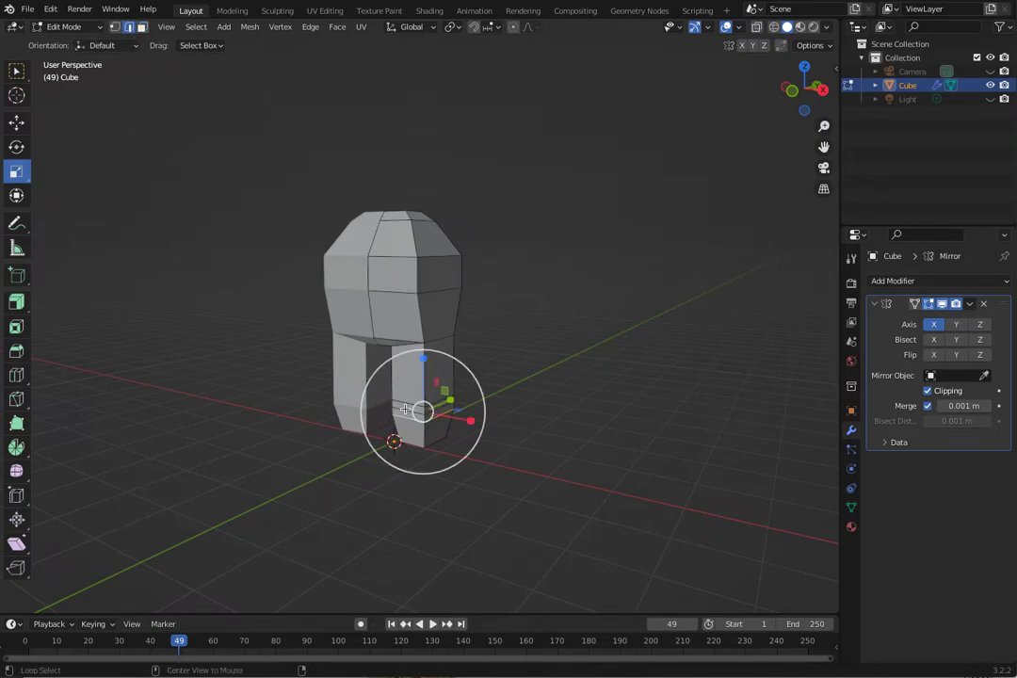
{"action": "left_click", "coordinate": [404, 409], "text": "alt+shift"}
{"action": "left_click", "coordinate": [405, 402], "text": "alt+shift"}
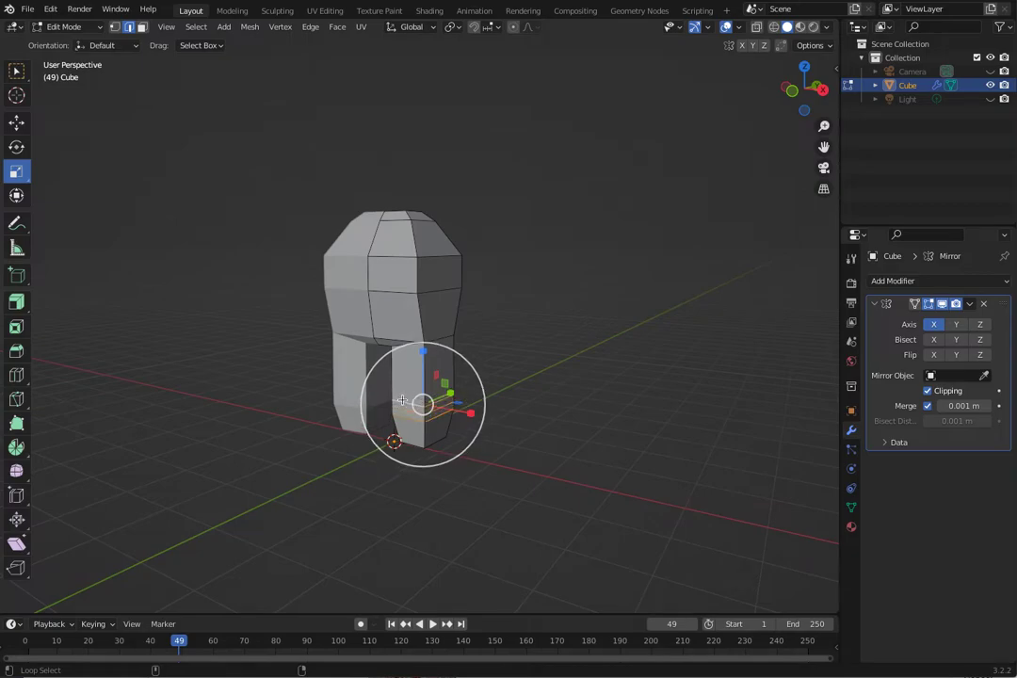
{"action": "key", "text": "s"}
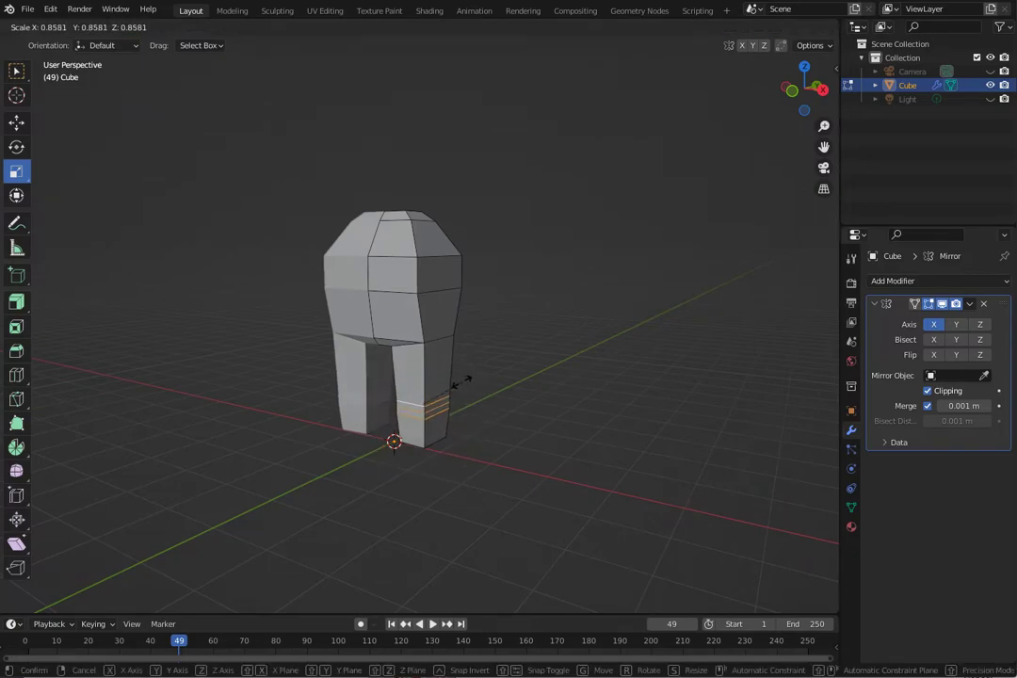
{"action": "left_click", "coordinate": [459, 379]}
{"action": "middle_click_drag", "start_coordinate": [459, 380], "coordinate": [419, 417]}
{"action": "left_click", "coordinate": [461, 425]}
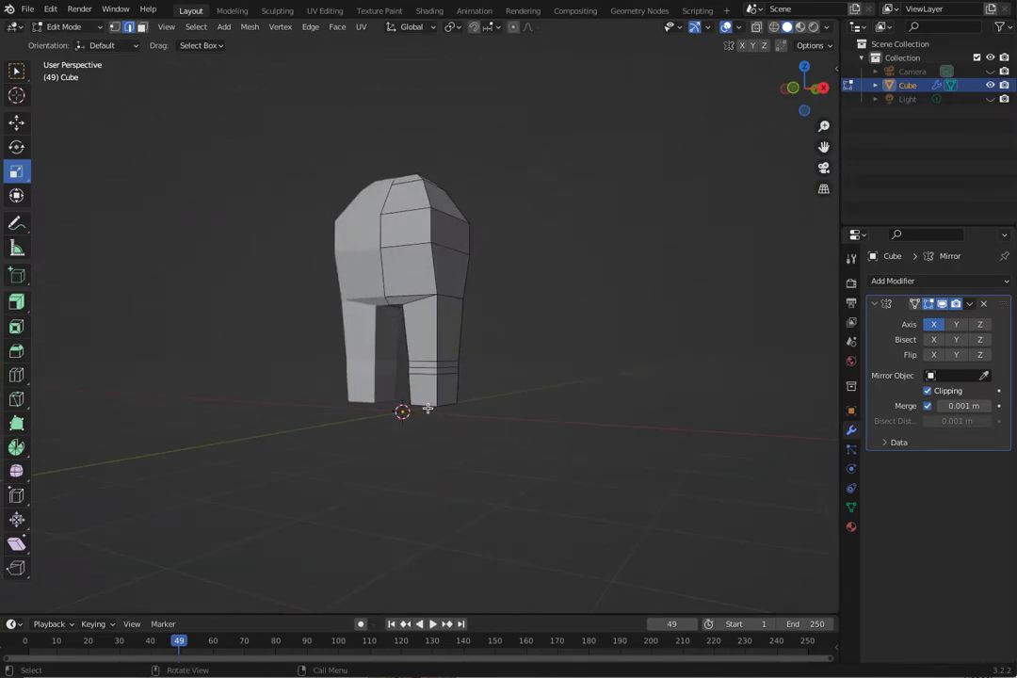
{"action": "left_click", "coordinate": [430, 410]}
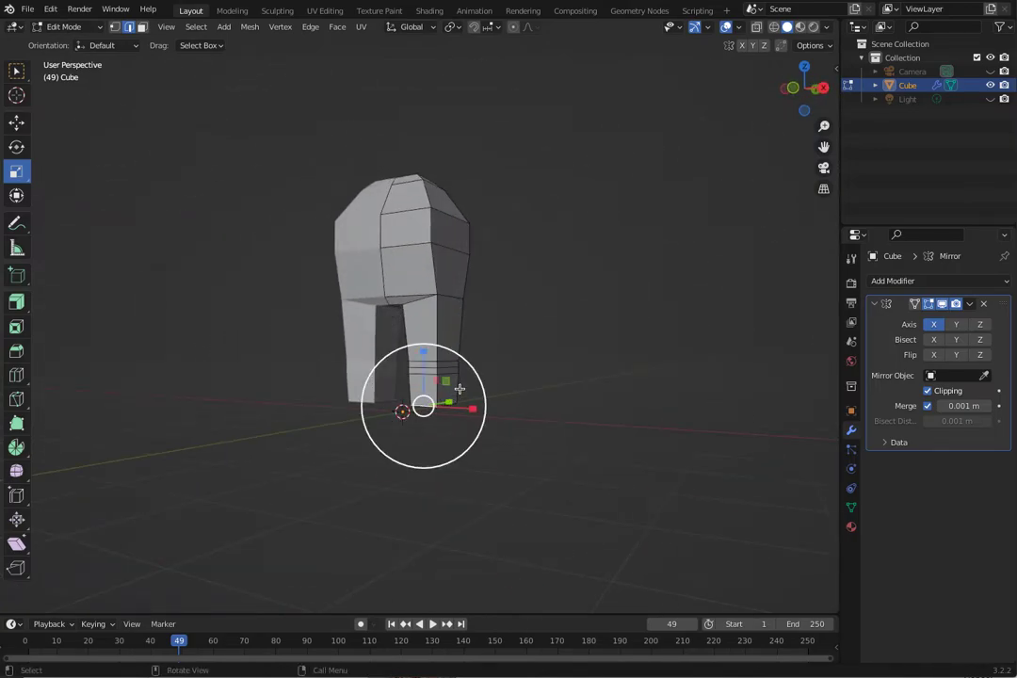
{"action": "key", "text": "s"}
{"action": "left_click", "coordinate": [457, 372]}
{"action": "key", "text": "ctrl+z"}
{"action": "left_click", "coordinate": [506, 504]}
Select the edge loop around the leg's bottom end and scale it uniformly to about 0.835
{"action": "left_click", "coordinate": [444, 407], "text": "alt"}
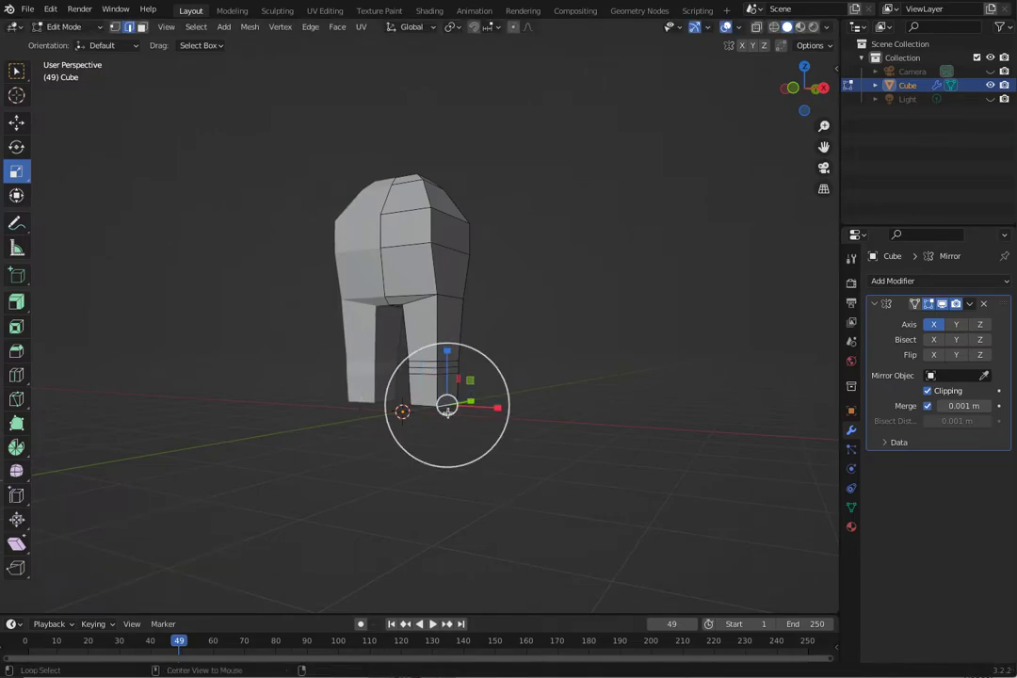
{"action": "middle_click_drag", "start_coordinate": [452, 417], "coordinate": [486, 396]}
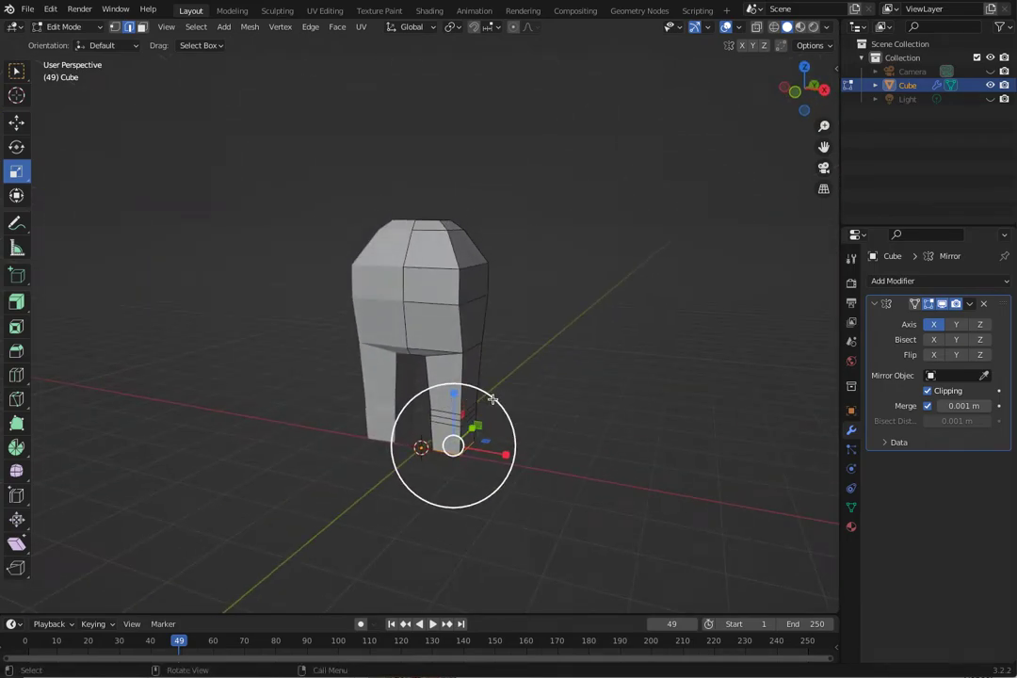
{"action": "left_click_drag", "start_coordinate": [488, 402], "coordinate": [476, 409]}
{"action": "middle_click_drag", "start_coordinate": [477, 408], "coordinate": [494, 339]}
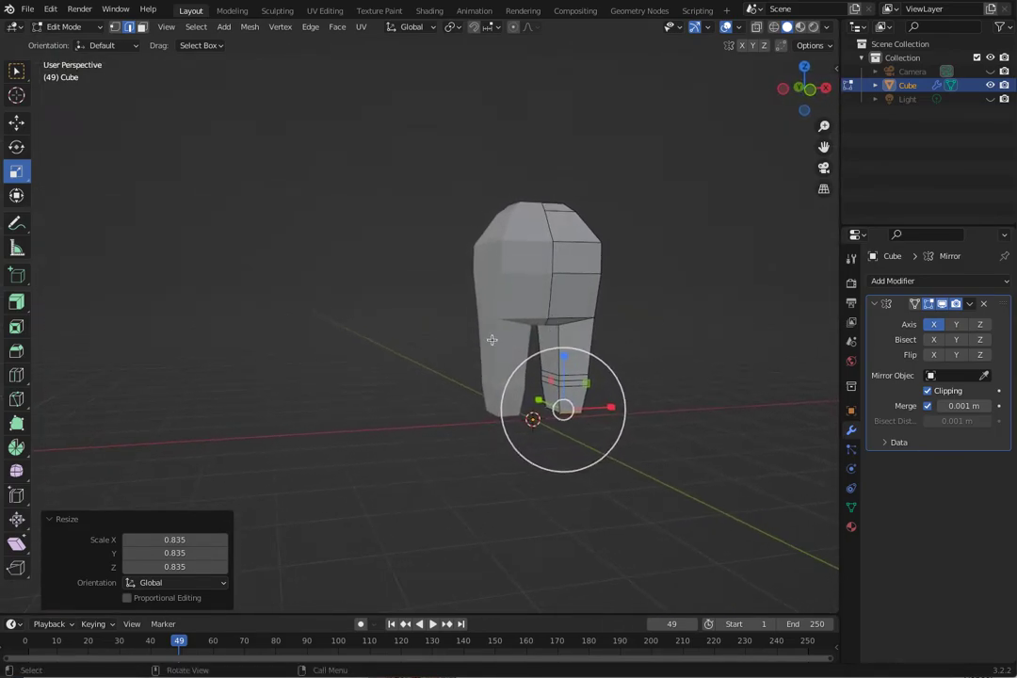
{"action": "key", "text": "KP_1"}
{"action": "left_click", "coordinate": [341, 311]}
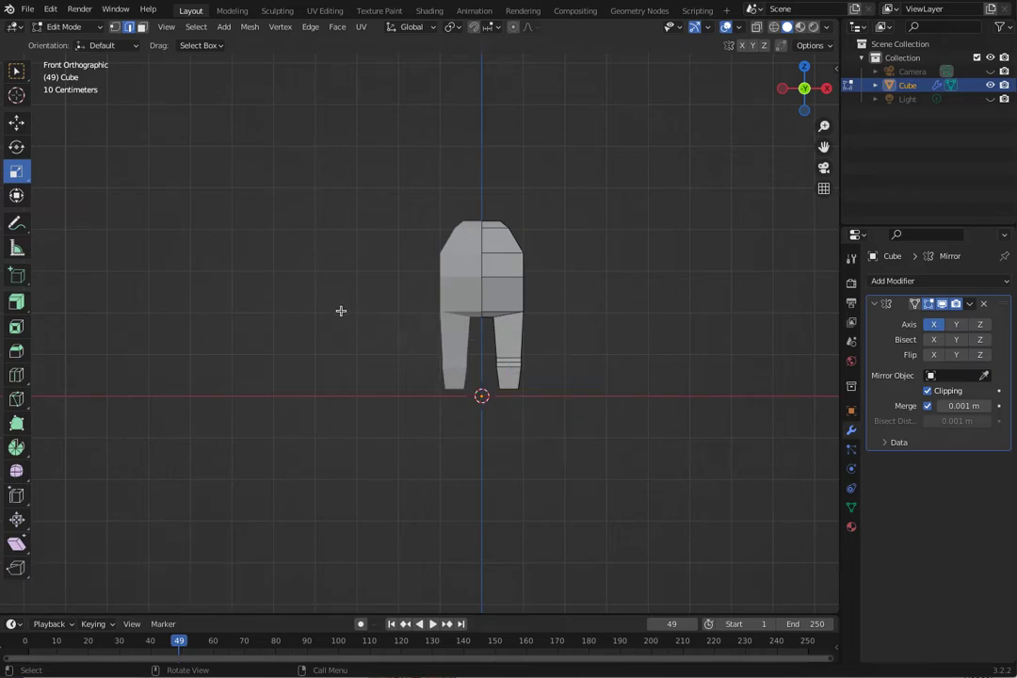
In face select mode, select the leg's bottom face and extrude it a short distance downward, about 0.16 m
{"action": "left_click", "coordinate": [142, 29]}
{"action": "middle_click_drag", "start_coordinate": [446, 299], "coordinate": [437, 236]}
{"action": "left_click", "coordinate": [523, 291]}
{"action": "middle_click_drag", "start_coordinate": [521, 306], "coordinate": [509, 410]}
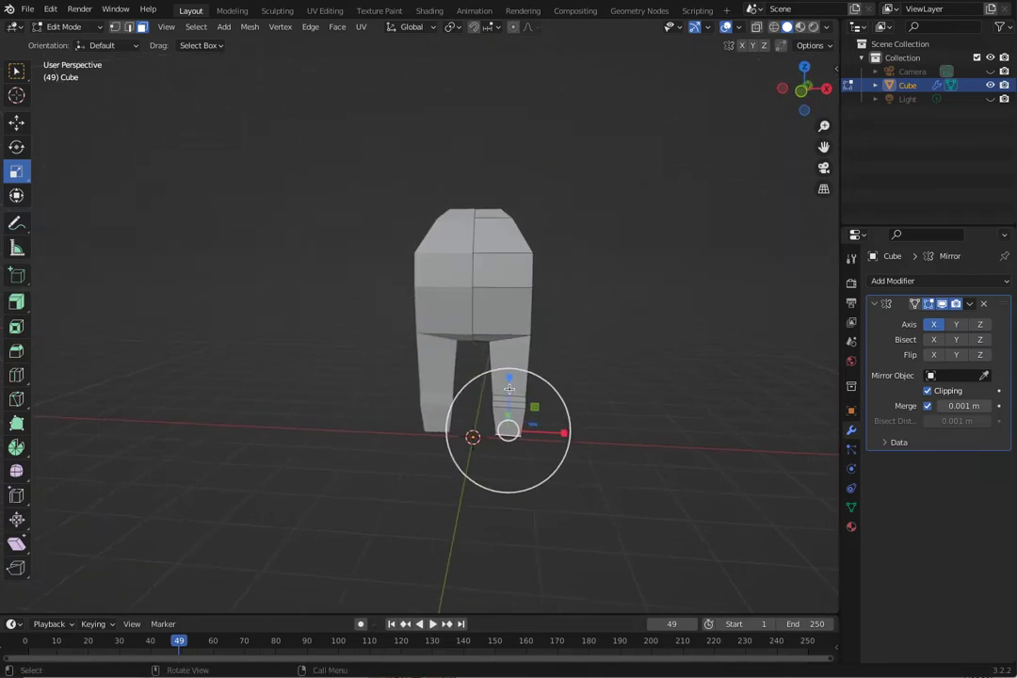
{"action": "key", "text": "e"}
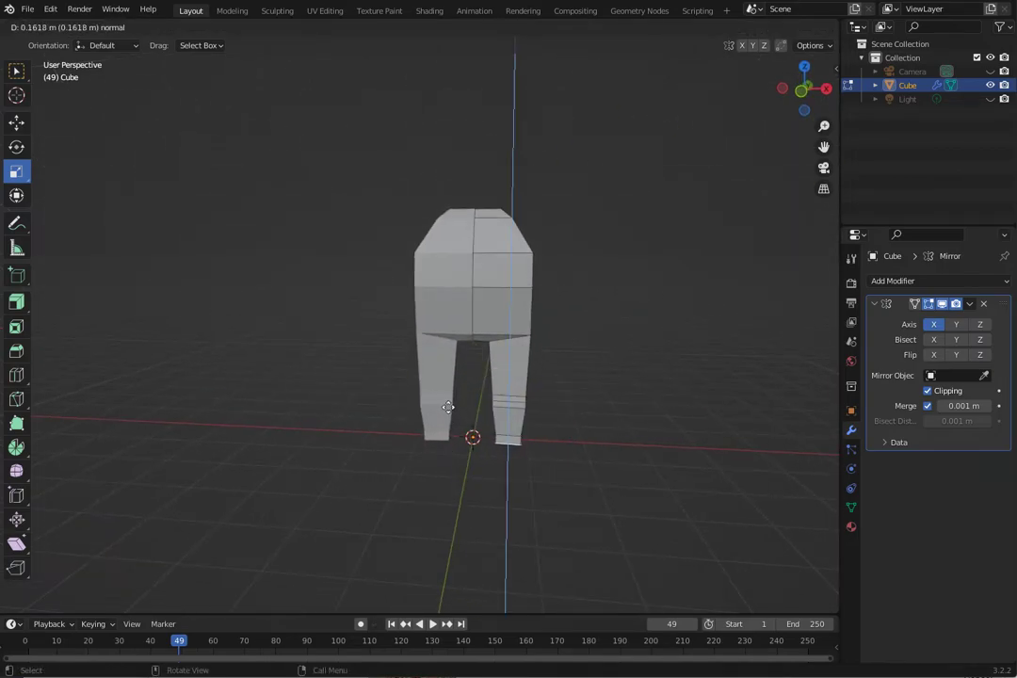
{"action": "left_click", "coordinate": [444, 414]}
Select the front face of the leg's lowest segment and extrude it about 0.81 m forward to form a foot
{"action": "middle_click_drag", "start_coordinate": [452, 419], "coordinate": [617, 455]}
{"action": "left_click", "coordinate": [486, 345]}
{"action": "left_click", "coordinate": [586, 408]}
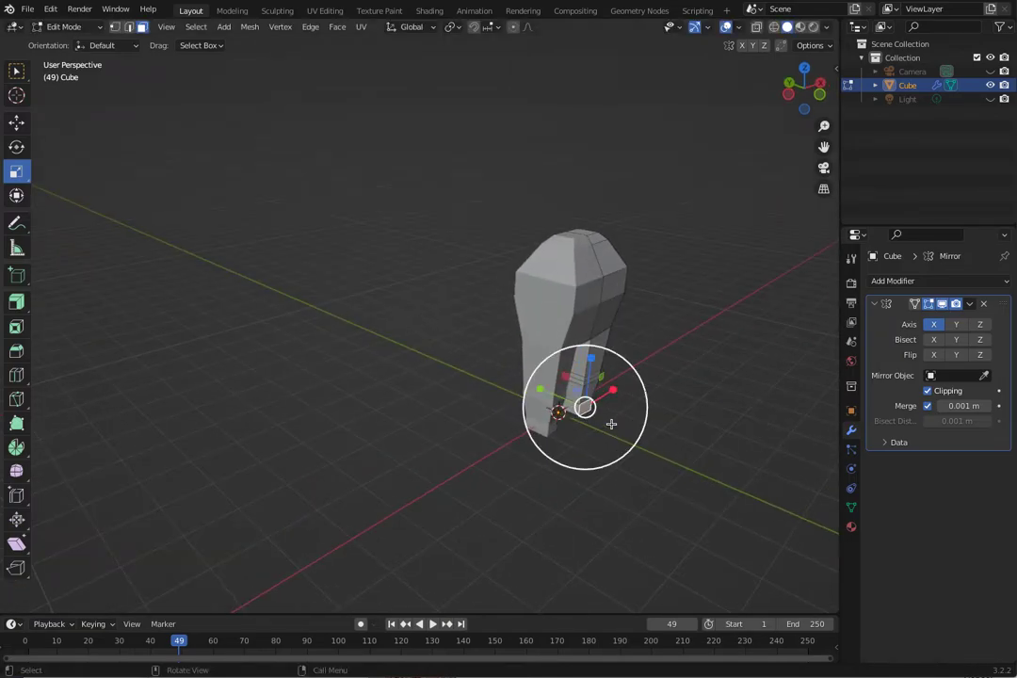
{"action": "key", "text": "e"}
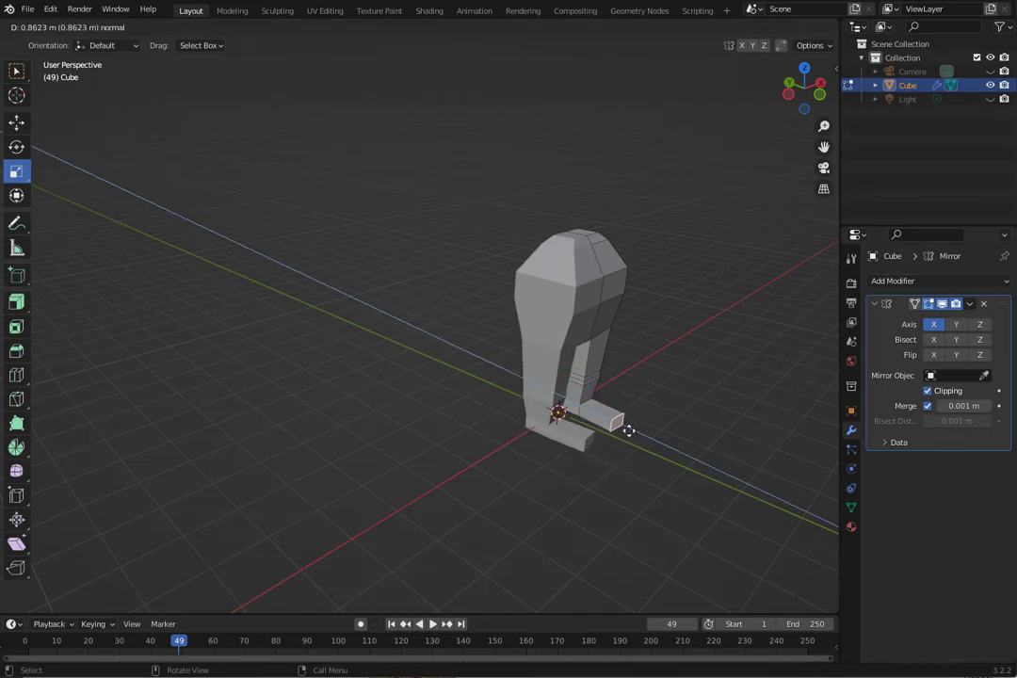
{"action": "left_click", "coordinate": [626, 431]}
{"action": "middle_click_drag", "start_coordinate": [626, 430], "coordinate": [508, 436]}
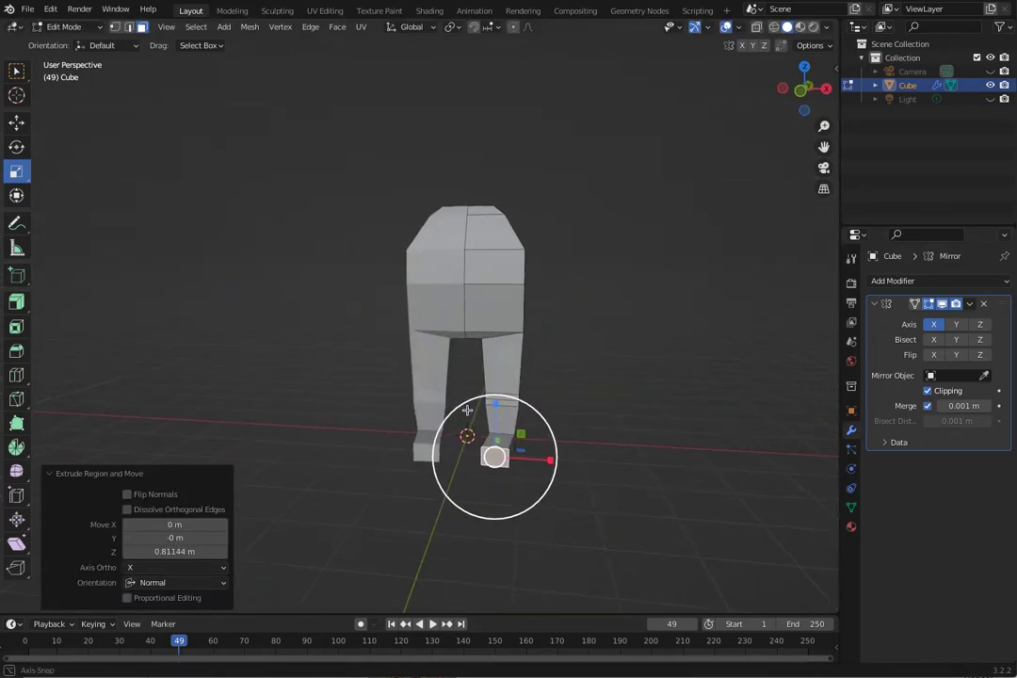
Move the foot's front face slightly inward along X and scale it to about 0.66 along Z
{"action": "left_click", "coordinate": [17, 123]}
{"action": "mouse_move", "coordinate": [552, 460]}
{"action": "left_mouse_down"}
{"action": "mouse_move", "coordinate": [570, 460]}
{"action": "mouse_move", "coordinate": [537, 460]}
{"action": "left_mouse_up"}
{"action": "left_click", "coordinate": [17, 171]}
{"action": "left_click_drag", "start_coordinate": [503, 416], "coordinate": [503, 432]}
{"action": "middle_click_drag", "start_coordinate": [494, 431], "coordinate": [424, 434]}
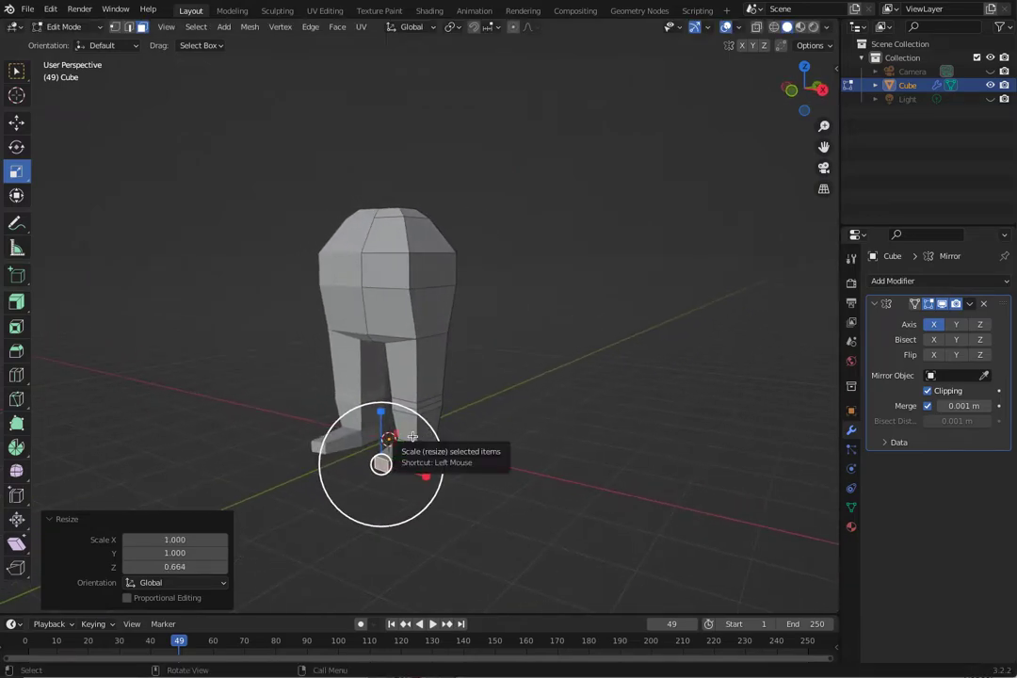
In right view, move the foot's front face about -0.05 m along Z to flatten the sole
{"action": "key", "text": "KP_3"}
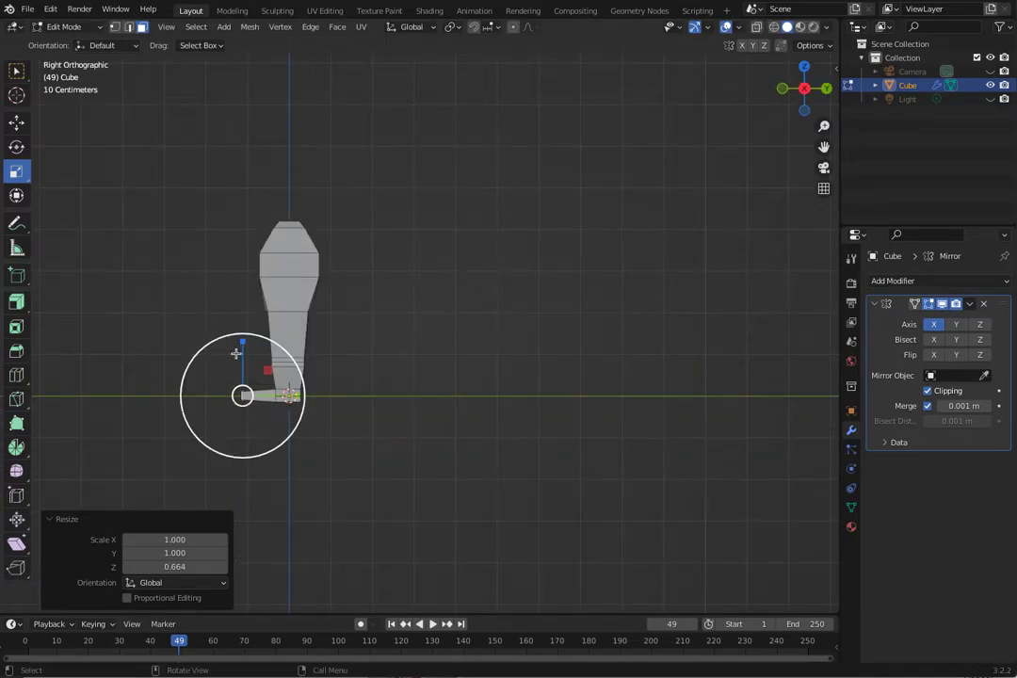
{"action": "key", "text": "shift+space"}
{"action": "key", "text": "g"}
{"action": "left_click_drag", "start_coordinate": [244, 340], "coordinate": [243, 351]}
{"action": "middle_click_drag", "start_coordinate": [265, 378], "coordinate": [389, 386], "text": "shift"}
{"action": "scroll", "coordinate": [264, 301], "scroll_direction": "up", "scroll_amount": 5}
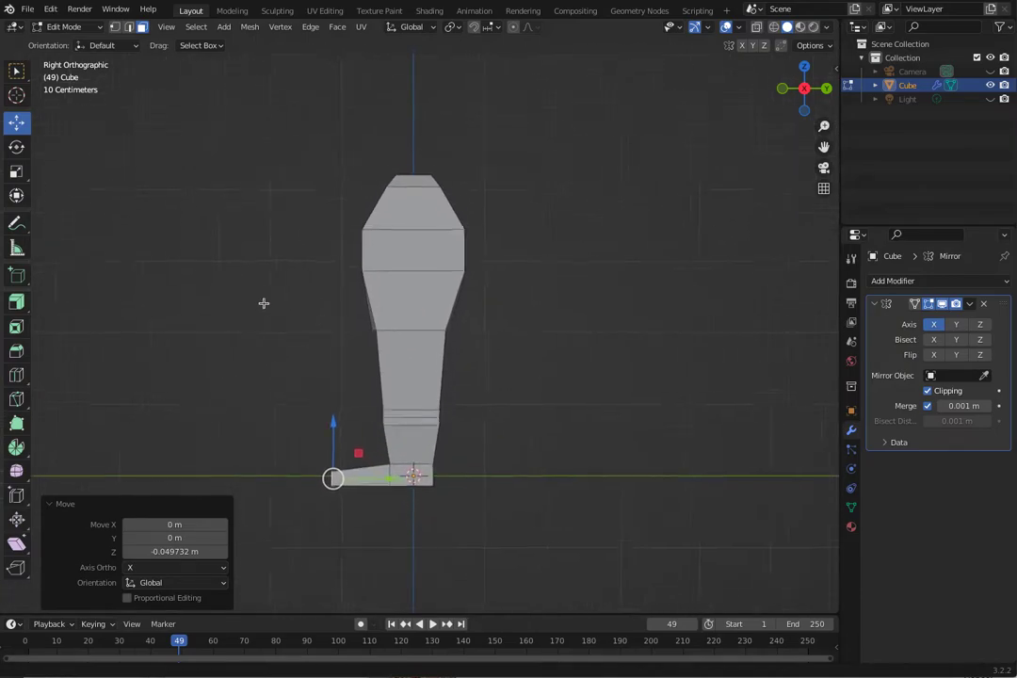
{"action": "scroll", "coordinate": [252, 283], "scroll_direction": "down", "scroll_amount": 2}
Select the sloped outer side face of the upper body and extrude it about 1.1 m to start an arm
{"action": "middle_click_drag", "start_coordinate": [367, 319], "coordinate": [190, 172]}
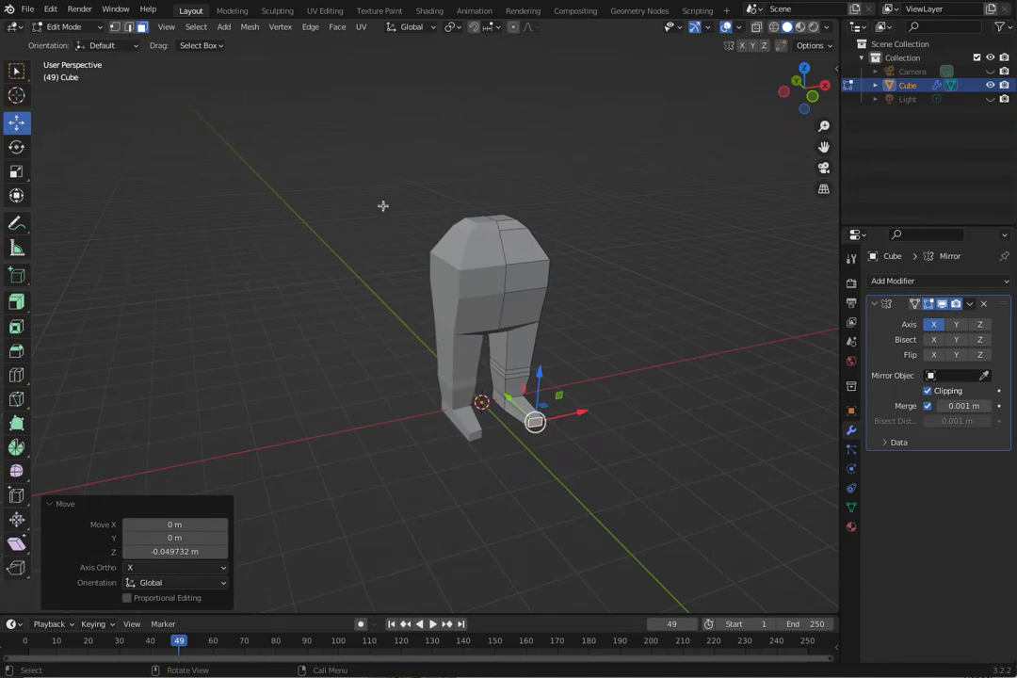
{"action": "left_click", "coordinate": [450, 282]}
{"action": "middle_click_drag", "start_coordinate": [450, 281], "coordinate": [243, 275]}
{"action": "left_click", "coordinate": [502, 277]}
{"action": "middle_click_drag", "start_coordinate": [536, 365], "coordinate": [555, 334]}
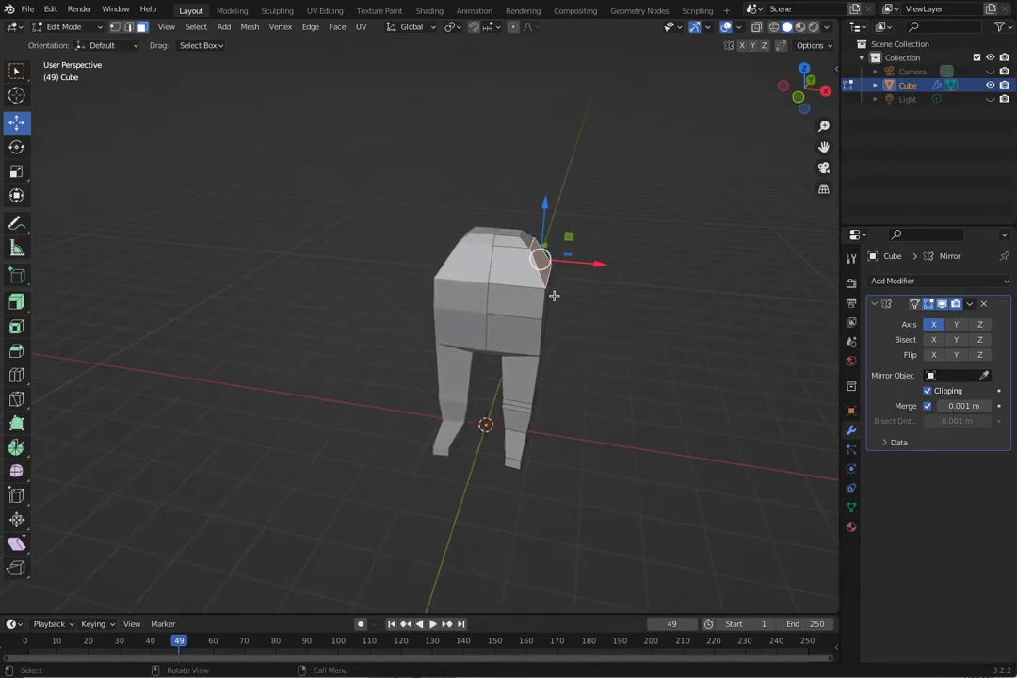
{"action": "key", "text": "e"}
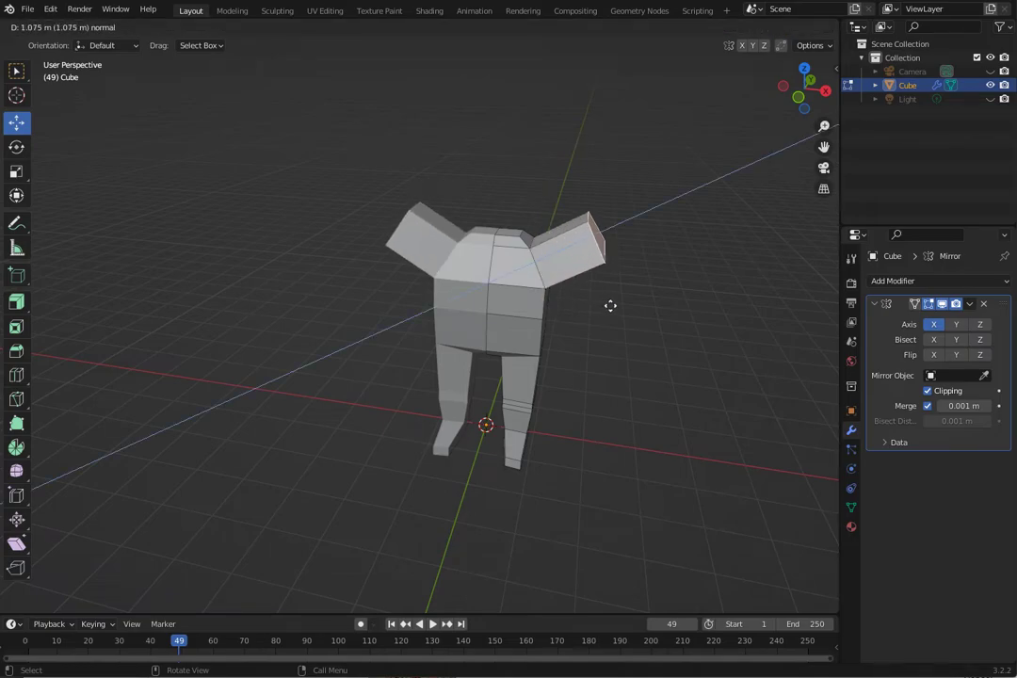
{"action": "left_click", "coordinate": [612, 306]}
{"action": "middle_click_drag", "start_coordinate": [636, 329], "coordinate": [583, 324]}
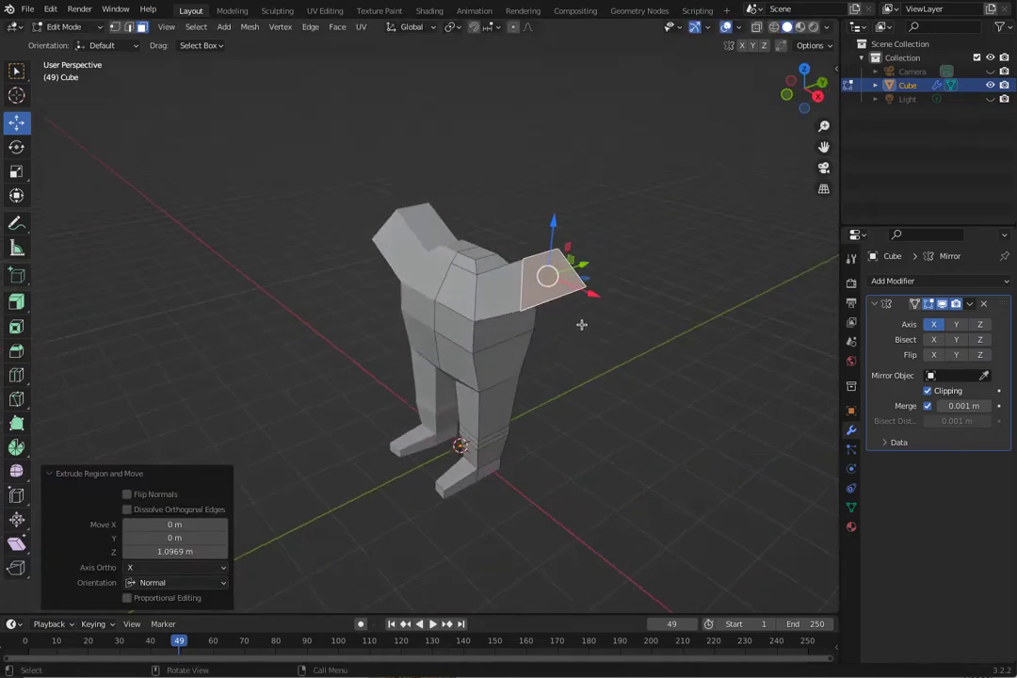
Scale the arm's end face down uniformly and move it about -0.6 m along Z
{"action": "key", "text": "shift+space"}
{"action": "key", "text": "s"}
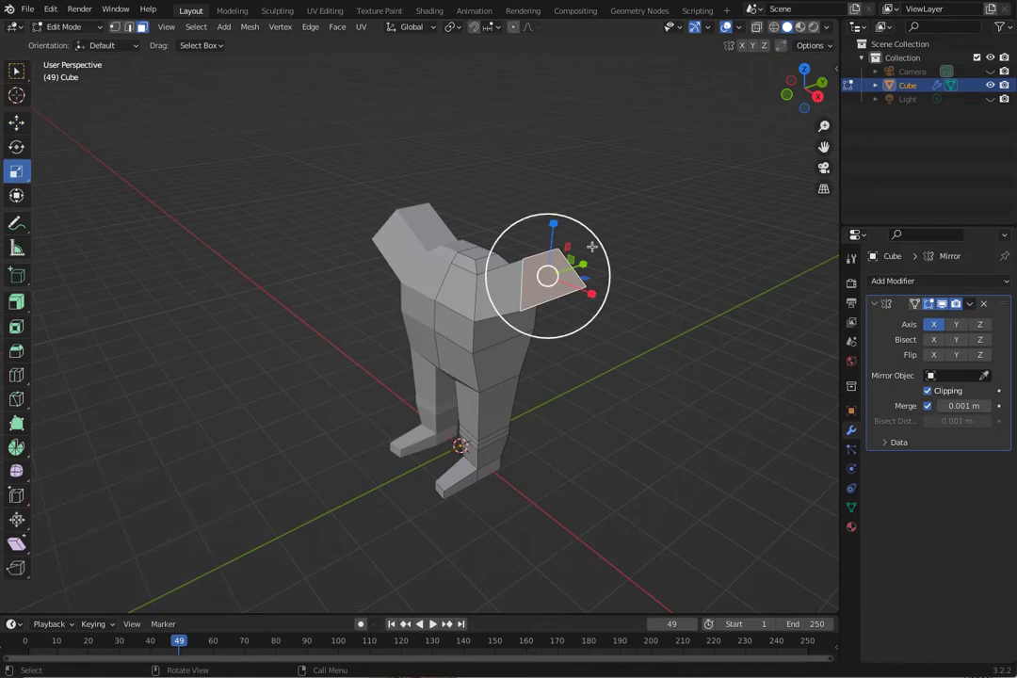
{"action": "left_click_drag", "start_coordinate": [595, 243], "coordinate": [576, 256]}
{"action": "middle_click_drag", "start_coordinate": [576, 256], "coordinate": [648, 275]}
{"action": "key", "text": "shift+space"}
{"action": "key", "text": "g"}
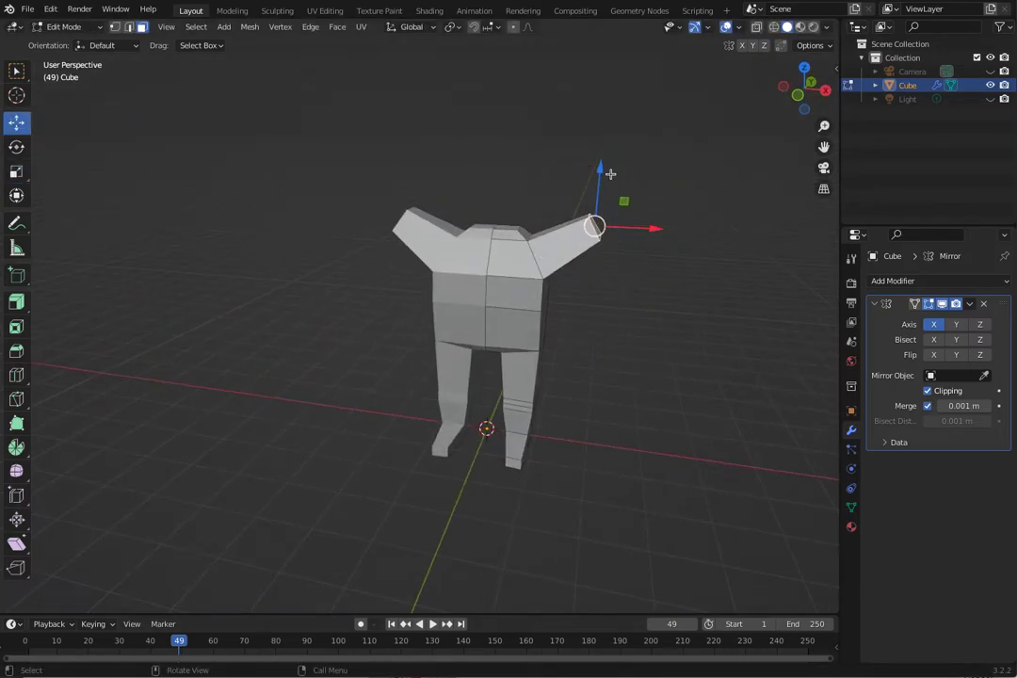
{"action": "left_click_drag", "start_coordinate": [610, 174], "coordinate": [590, 223]}
In front view, rotate the arm's end face about 27.7° around the Y axis to make it upright
{"action": "key", "text": "KP_1"}
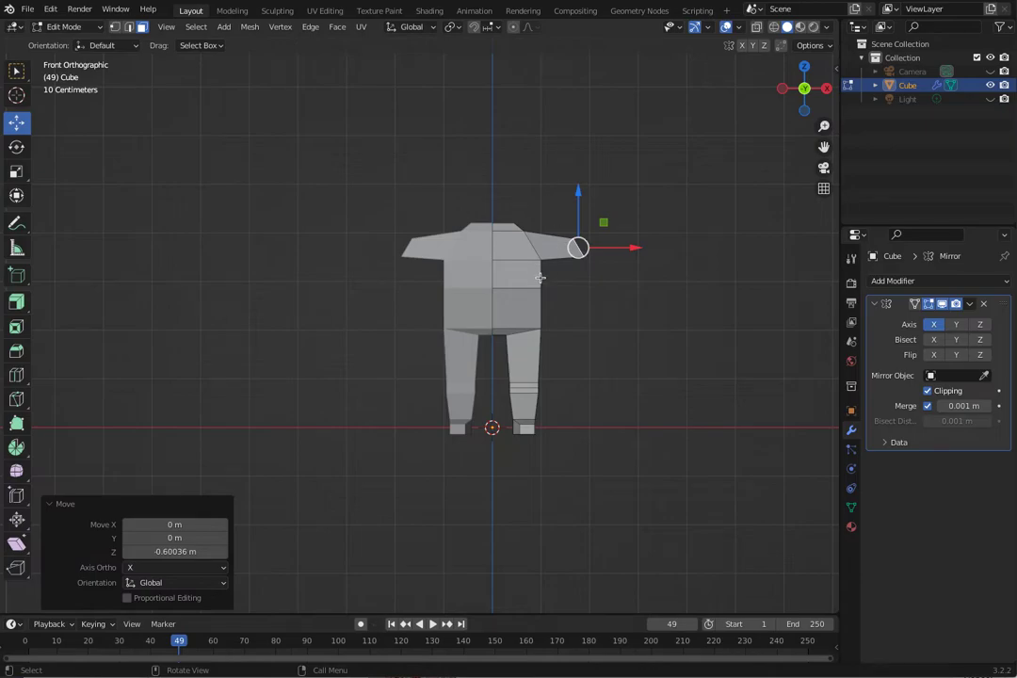
{"action": "scroll", "coordinate": [539, 275], "scroll_direction": "up", "scroll_amount": 2}
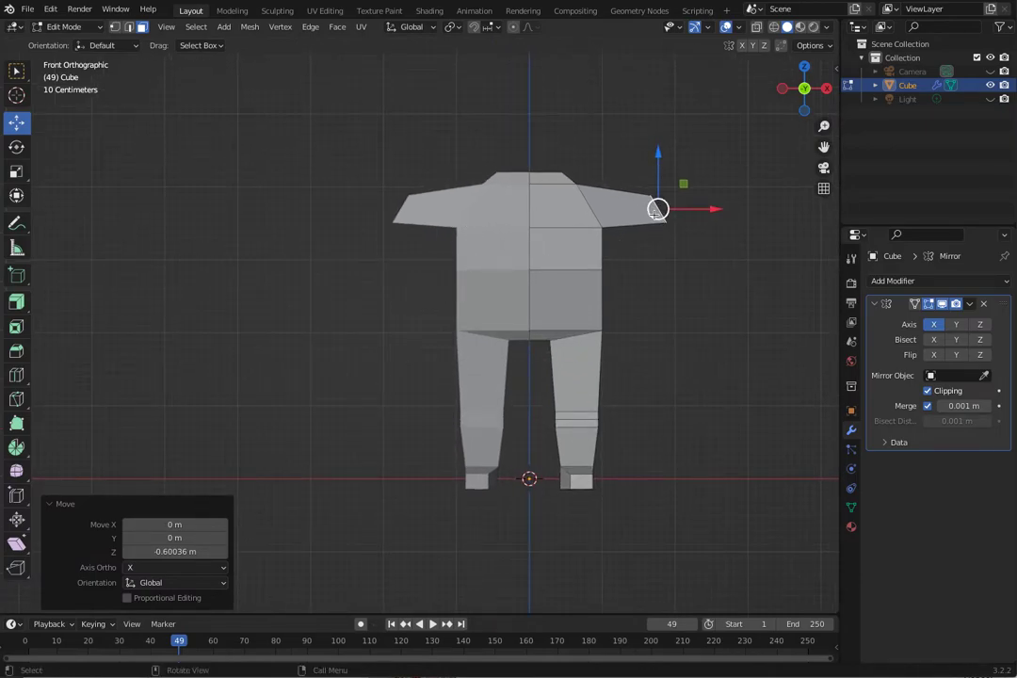
{"action": "key", "text": "shift+space"}
{"action": "key", "text": "r"}
{"action": "left_click_drag", "start_coordinate": [682, 168], "coordinate": [702, 180]}
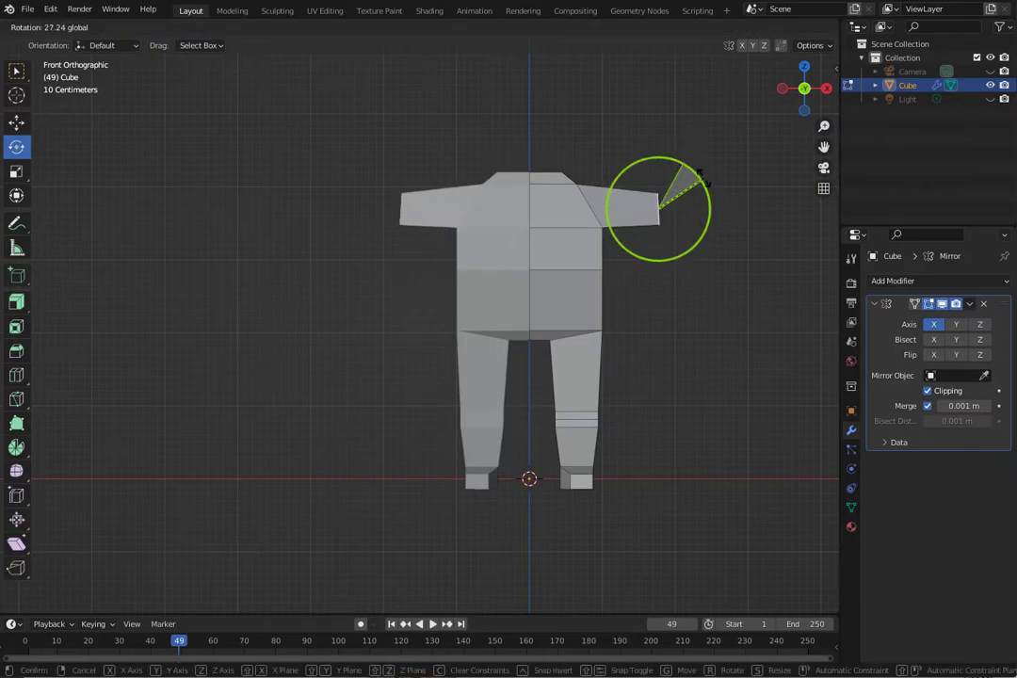
{"action": "left_click_drag", "start_coordinate": [701, 180], "coordinate": [703, 182]}
Scale the arm's end face narrower along Y and clear the selection
{"action": "middle_click_drag", "start_coordinate": [703, 182], "coordinate": [453, 323]}
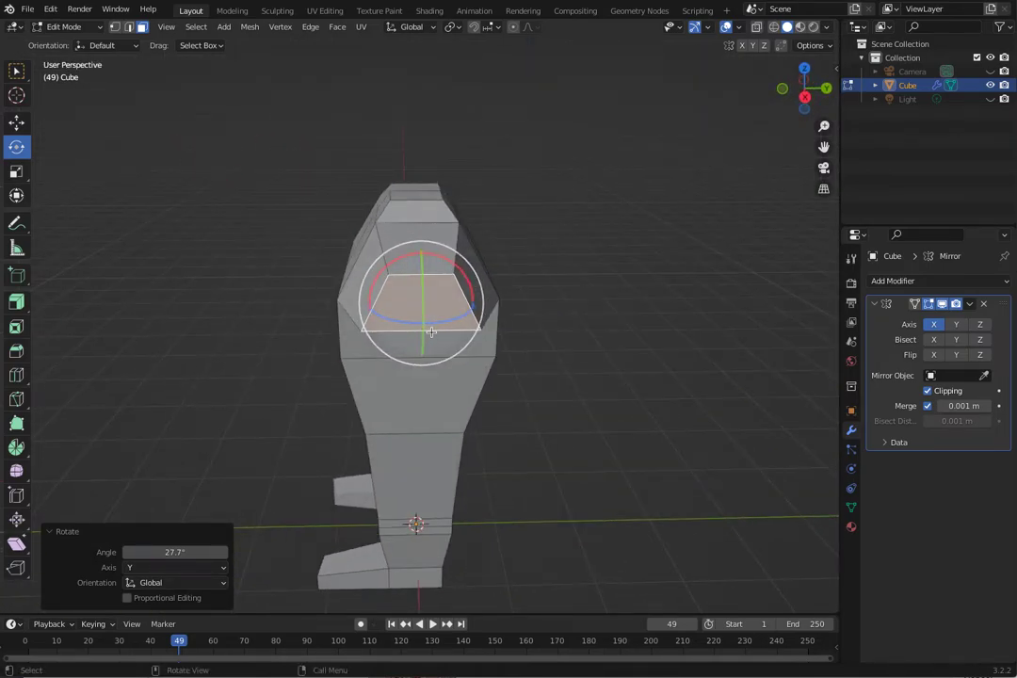
{"action": "key", "text": "s"}
{"action": "left_click_drag", "start_coordinate": [474, 303], "coordinate": [466, 304]}
{"action": "left_click", "coordinate": [210, 191]}
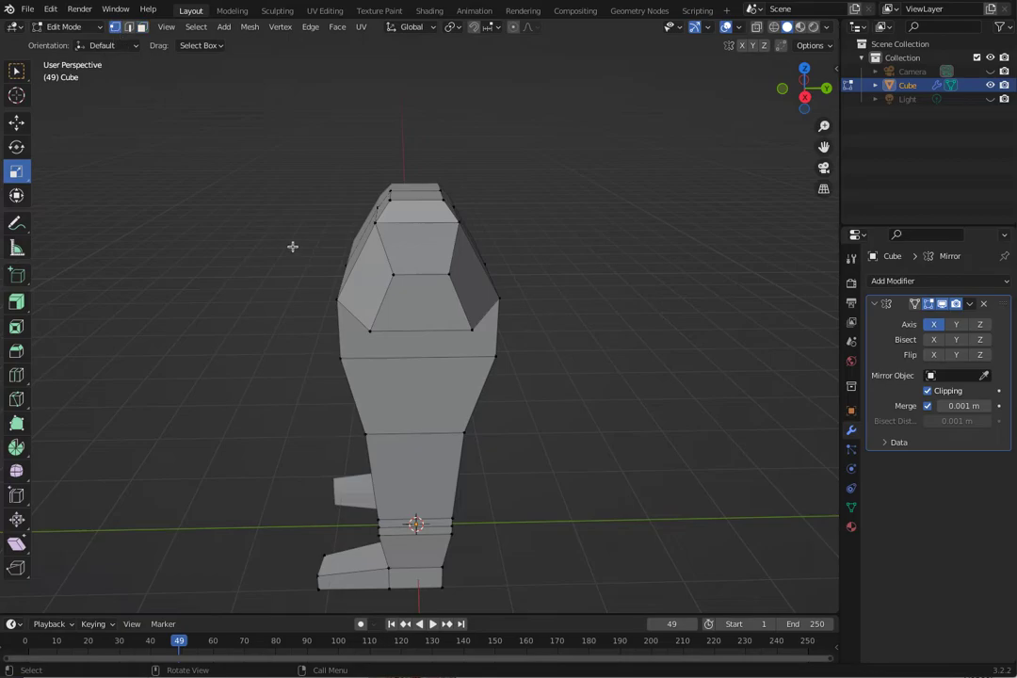
Select the two lower vertices of the arm's end face and scale them to about 0.66 along Y
{"action": "left_click", "coordinate": [372, 334]}
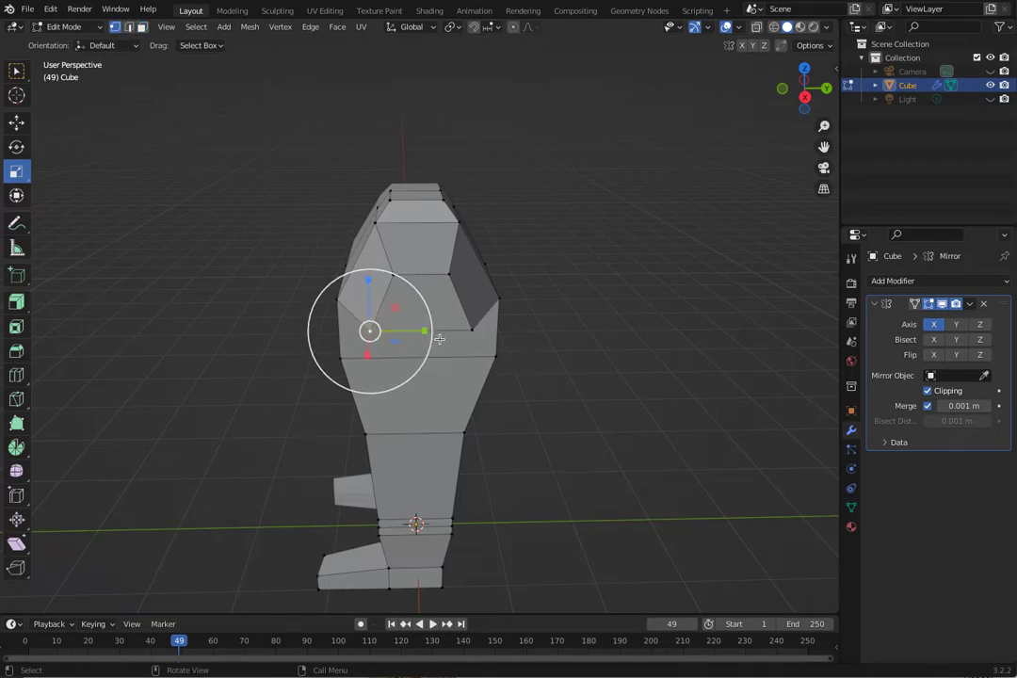
{"action": "left_click", "coordinate": [471, 329], "text": "shift"}
{"action": "left_click_drag", "start_coordinate": [468, 332], "coordinate": [449, 334]}
{"action": "middle_click_drag", "start_coordinate": [510, 321], "coordinate": [676, 376]}
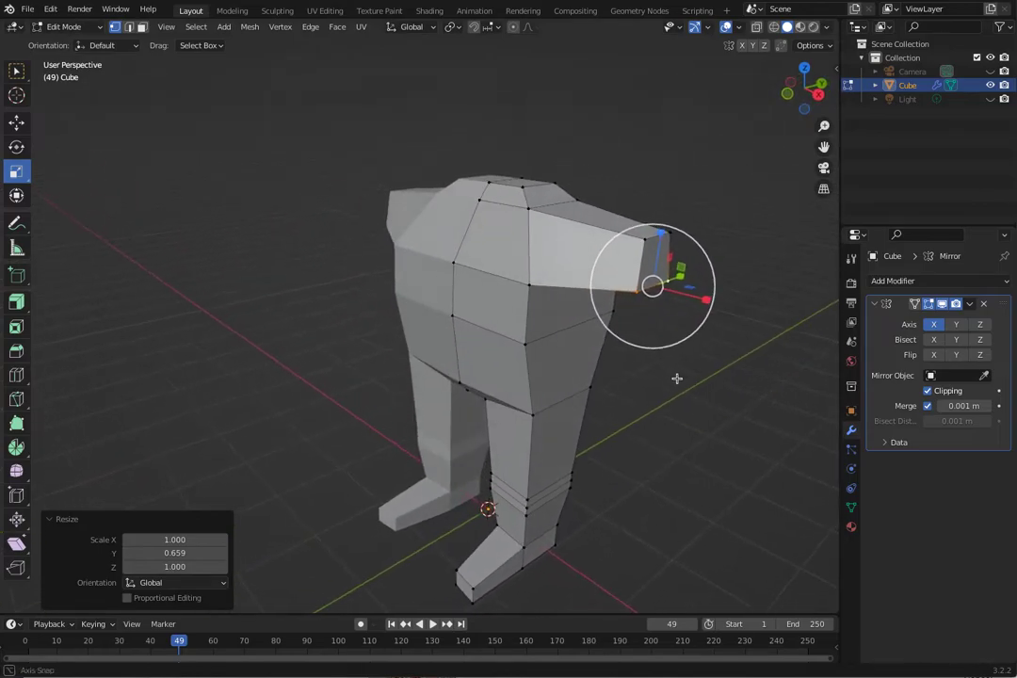
Select the front and rear lower vertices where the arm meets the torso and scale them slightly narrower along Y
{"action": "left_click", "coordinate": [521, 295]}
{"action": "middle_click_drag", "start_coordinate": [521, 296], "coordinate": [455, 322]}
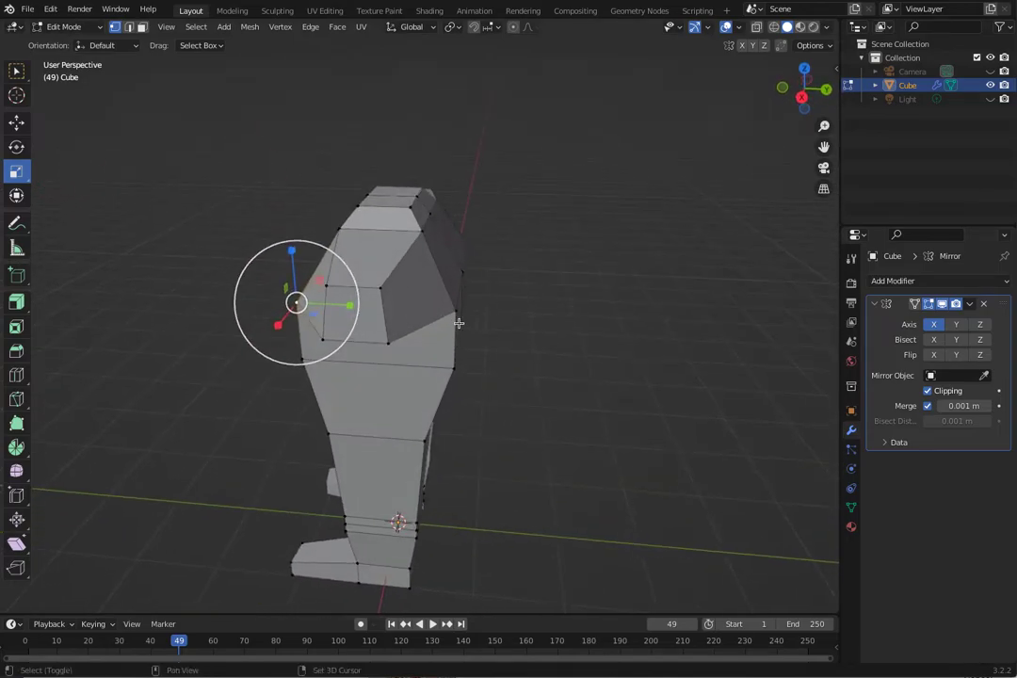
{"action": "left_click", "coordinate": [455, 312], "text": "alt"}
{"action": "mouse_move", "coordinate": [422, 311]}
{"action": "left_mouse_down"}
{"action": "mouse_move", "coordinate": [404, 305]}
{"action": "mouse_move", "coordinate": [418, 310]}
{"action": "left_mouse_up"}
{"action": "left_click", "coordinate": [603, 388]}
{"action": "middle_click_drag", "start_coordinate": [603, 388], "coordinate": [631, 411]}
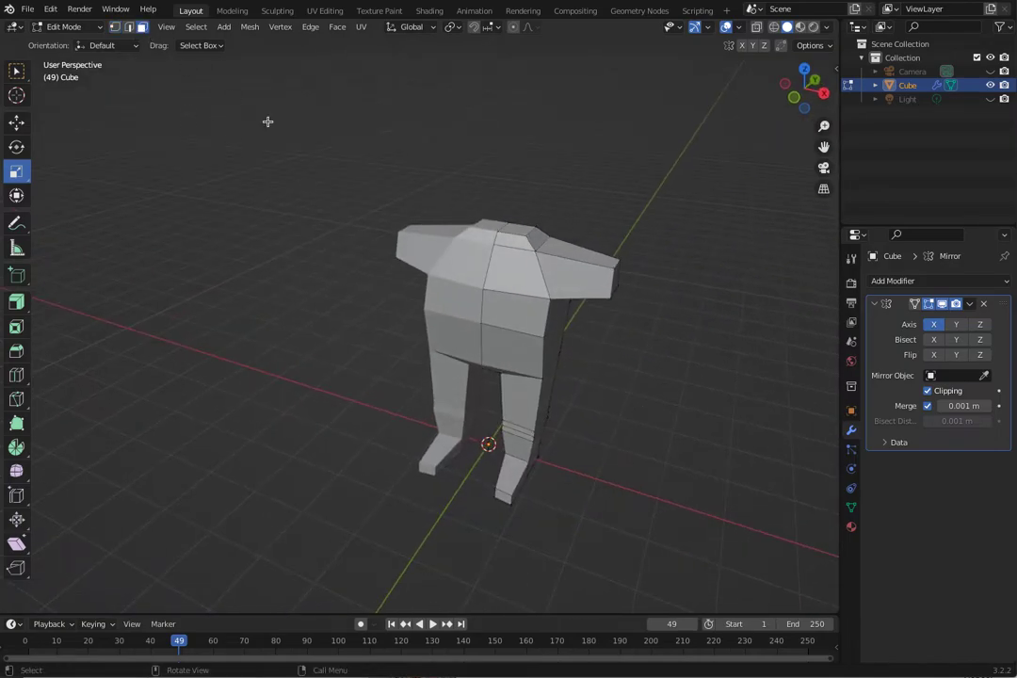
In front view, extrude the arm's end face about 0.11 m and scale it to about 0.84
{"action": "left_click", "coordinate": [614, 284]}
{"action": "key", "text": "KP_1"}
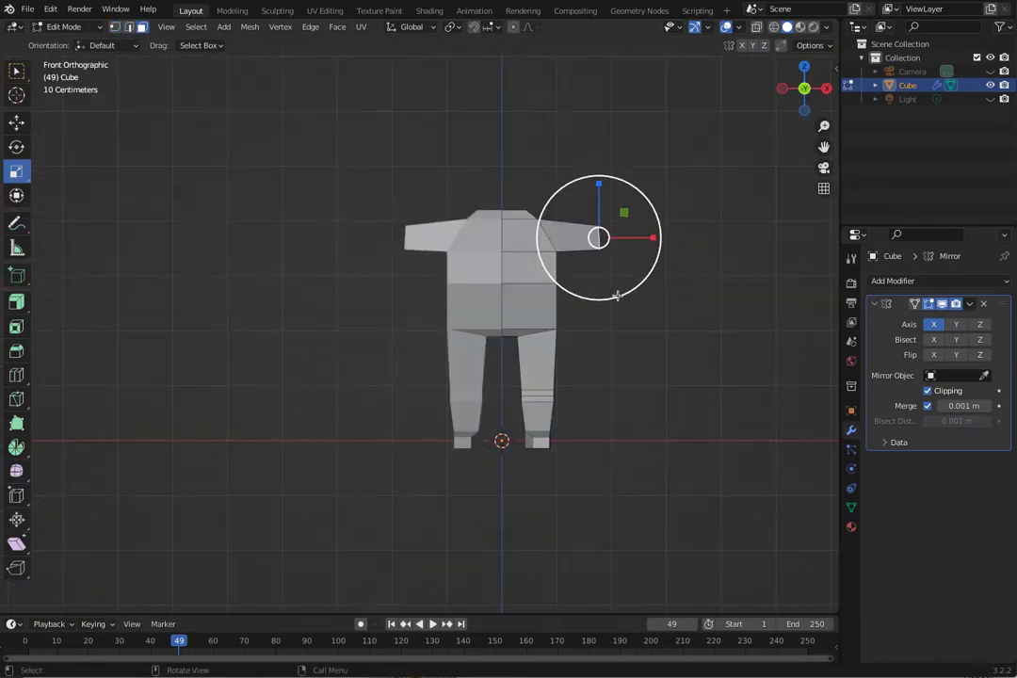
{"action": "key", "text": "e"}
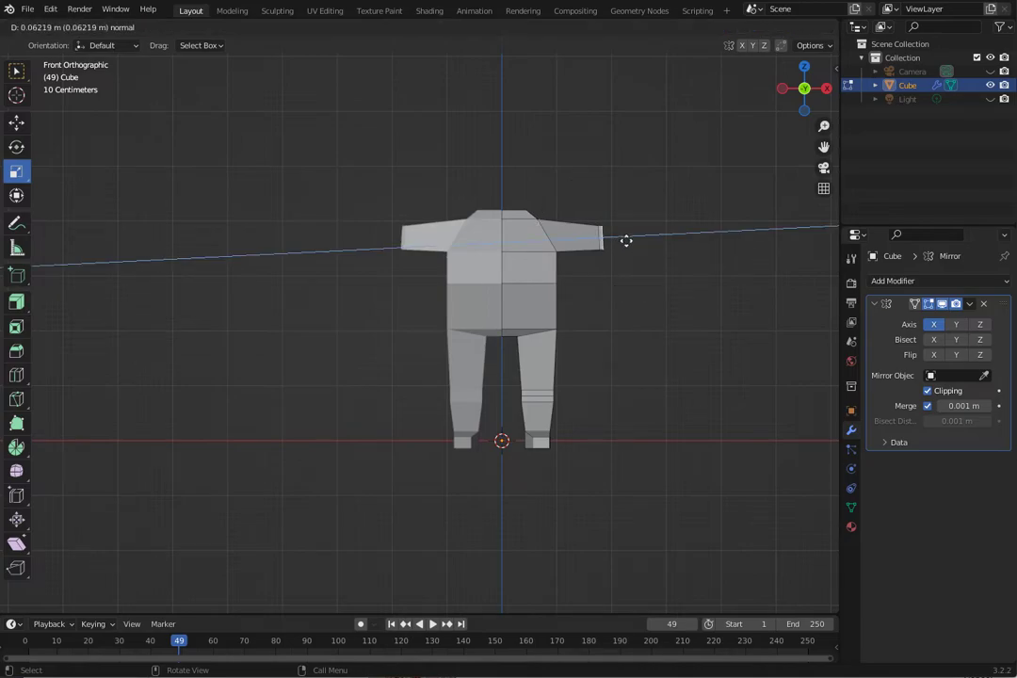
{"action": "left_click", "coordinate": [628, 241]}
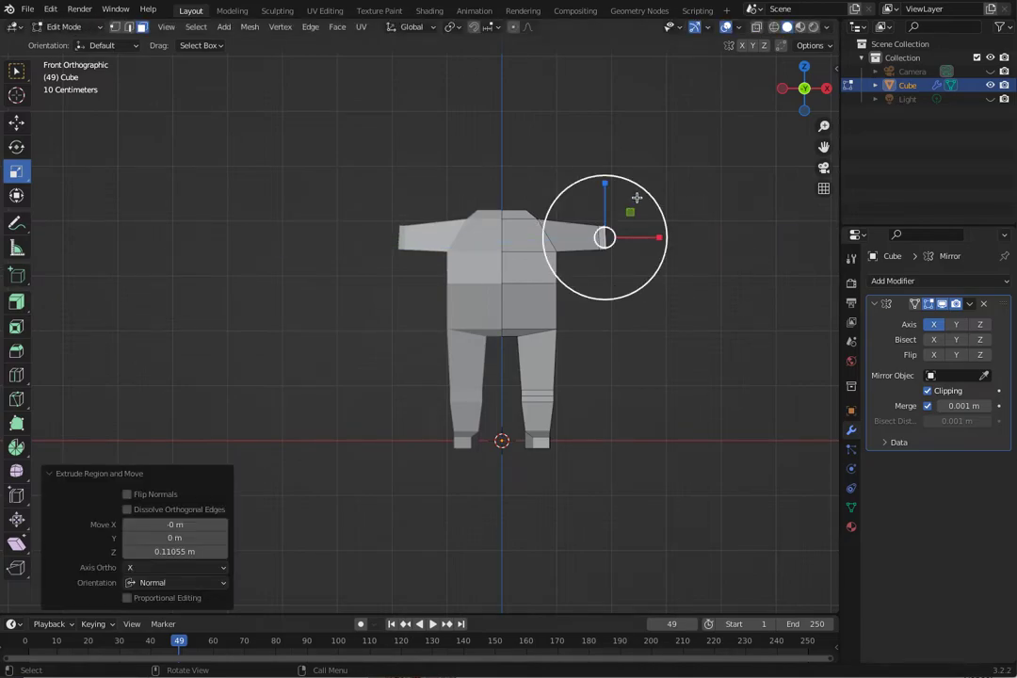
{"action": "key", "text": "s"}
{"action": "left_click", "coordinate": [628, 200]}
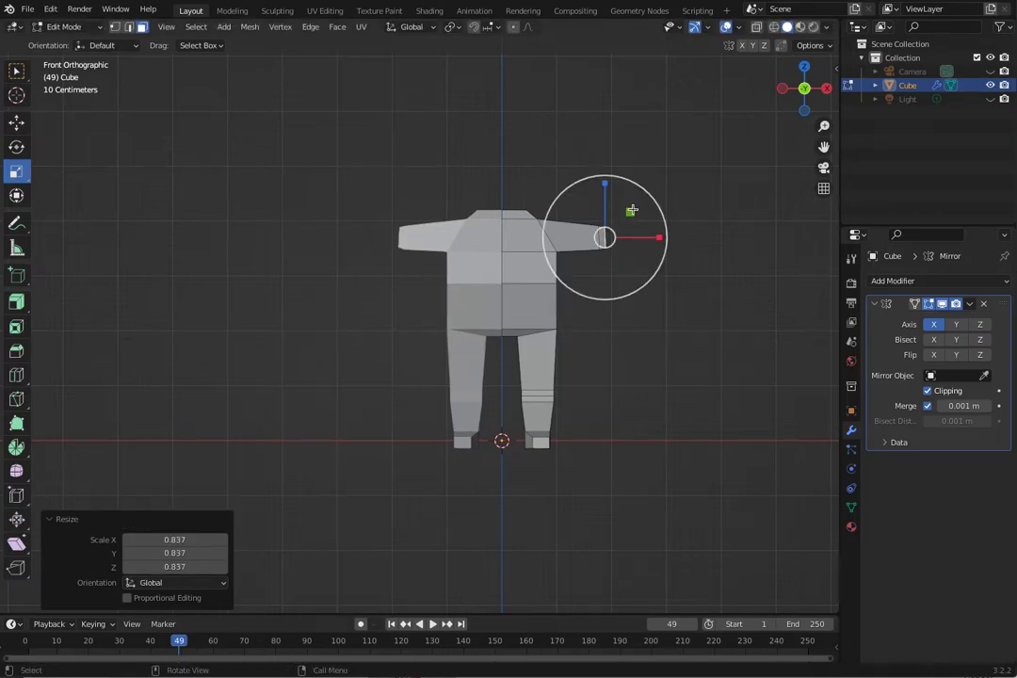
Extrude the arm's end face another 0.087 m or so and scale it to about 0.91 to finish the elbow
{"action": "key", "text": "e"}
{"action": "left_click", "coordinate": [642, 212]}
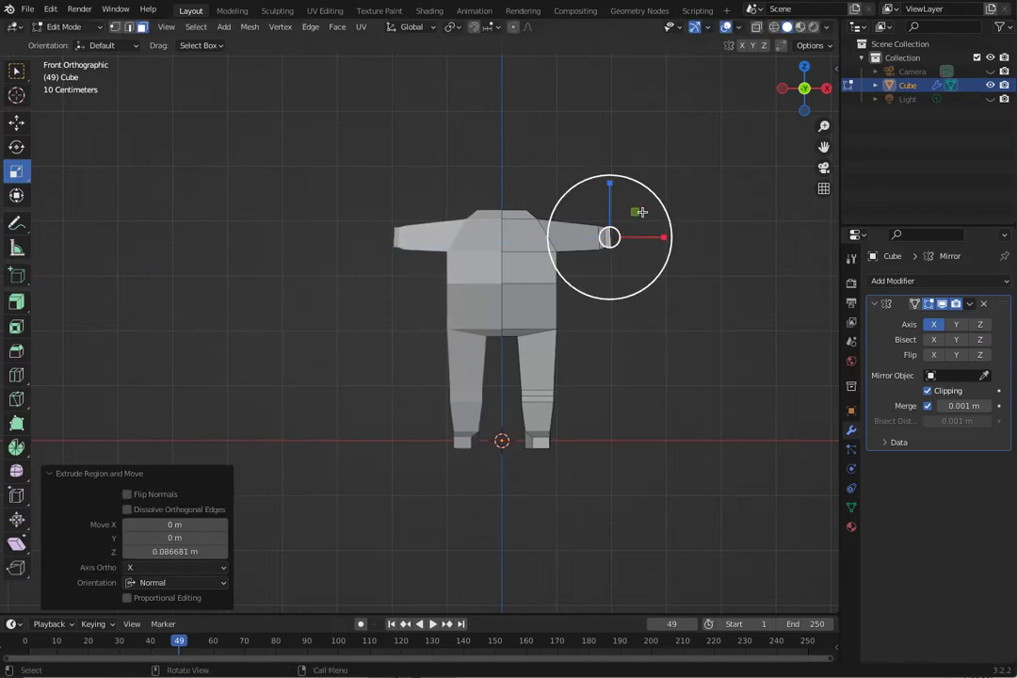
{"action": "key", "text": "s"}
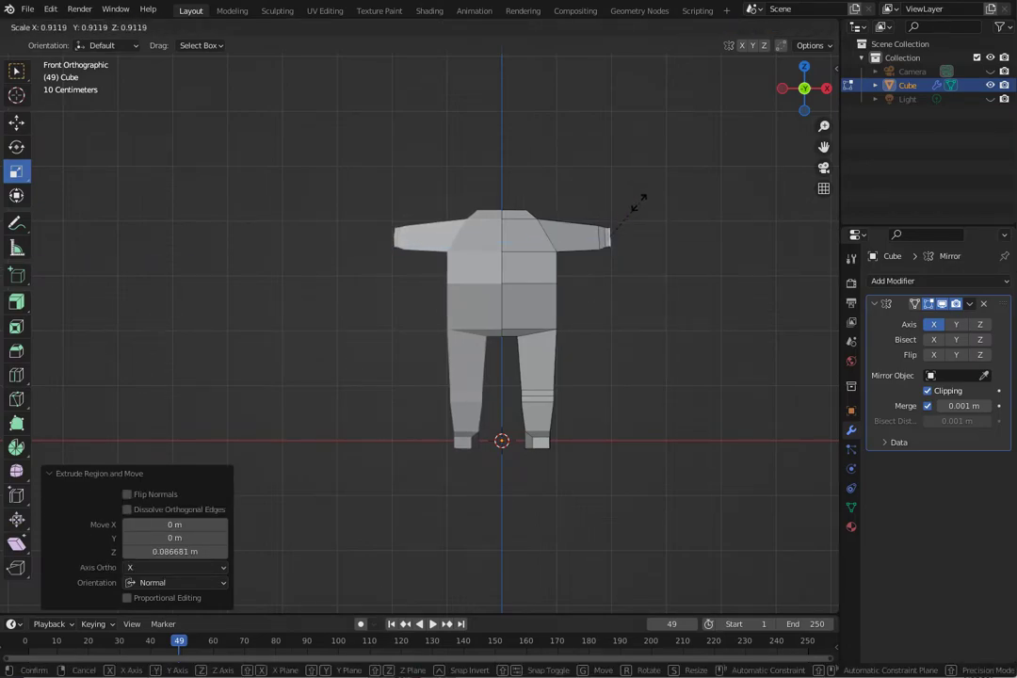
{"action": "left_click", "coordinate": [638, 201]}
{"action": "middle_click_drag", "start_coordinate": [636, 247], "coordinate": [608, 299]}
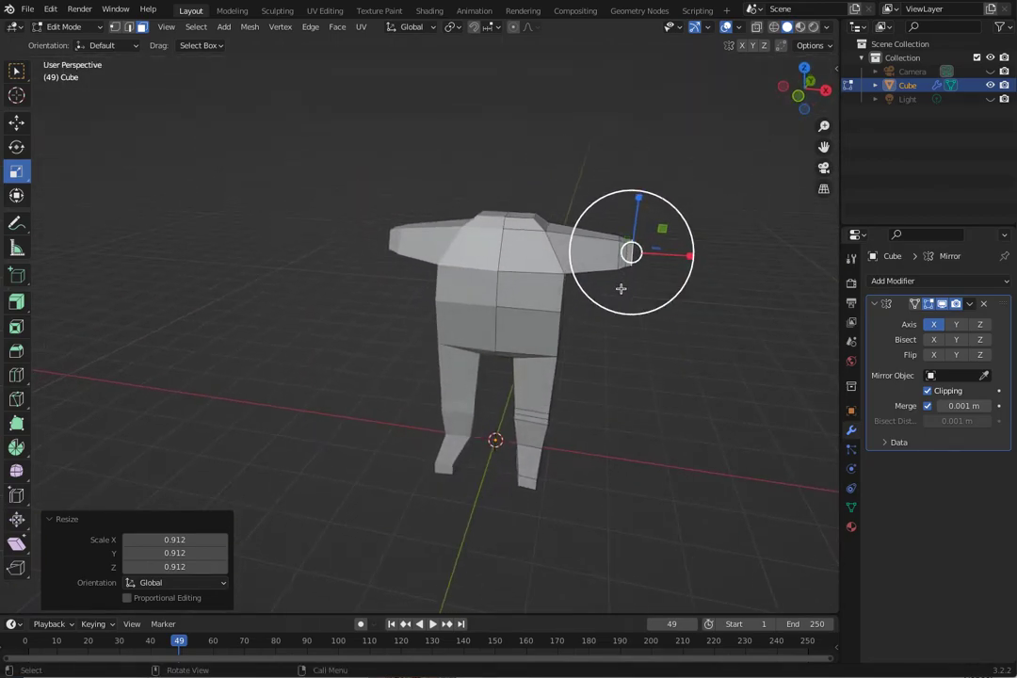
In front view, extrude the elbow's end face about 0.93 m outward to form the forearm
{"action": "key", "text": "KP_1"}
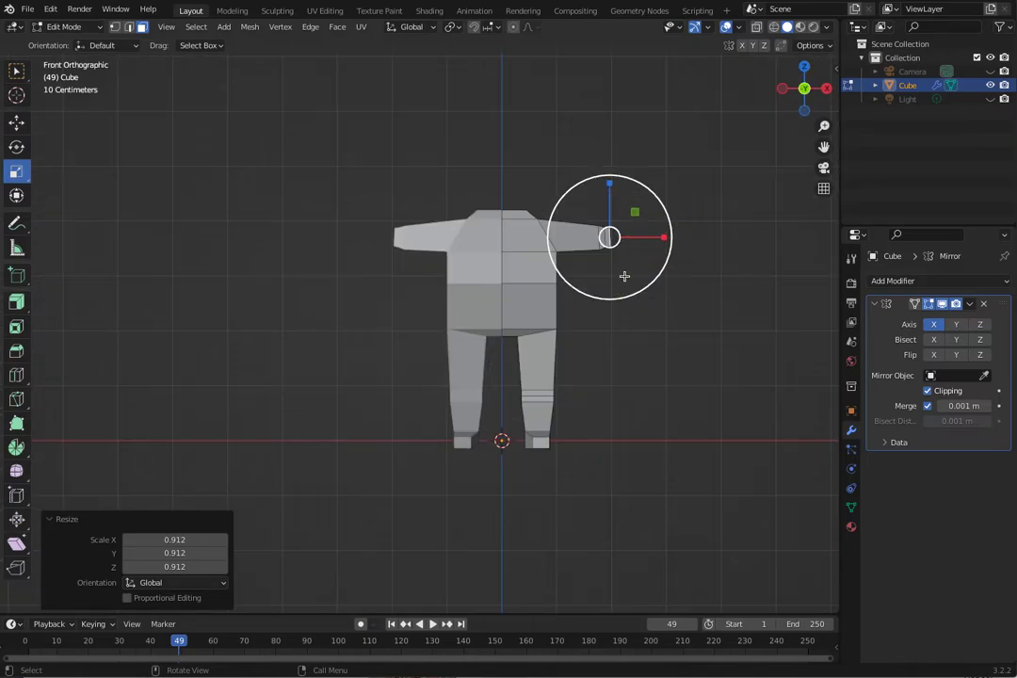
{"action": "key", "text": "e"}
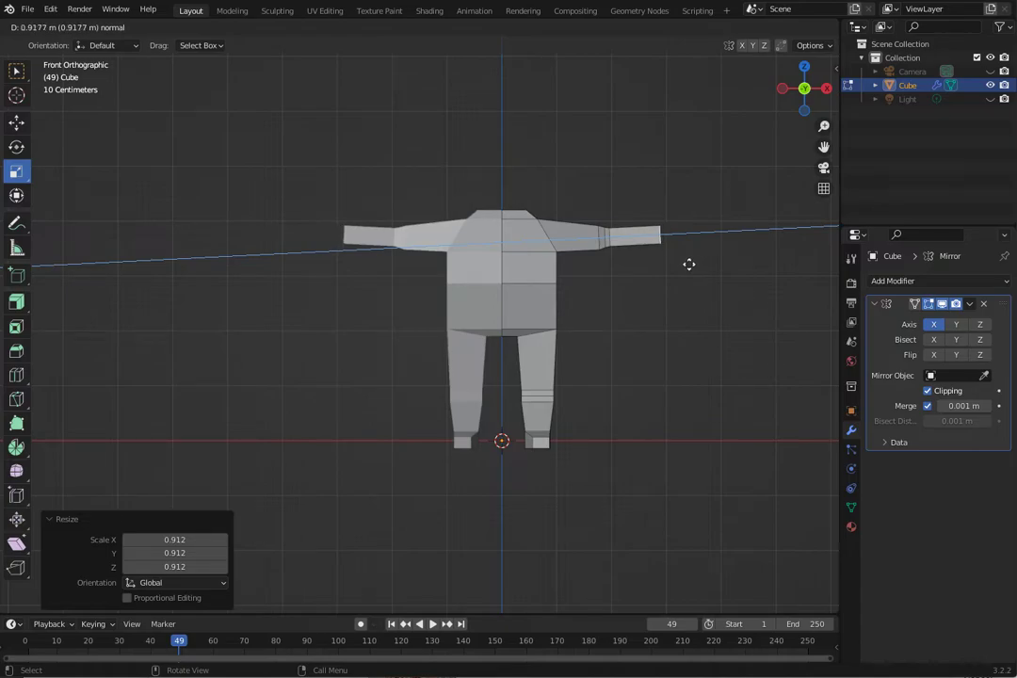
{"action": "left_click", "coordinate": [689, 265]}
{"action": "middle_click_drag", "start_coordinate": [649, 274], "coordinate": [420, 284]}
{"action": "key", "text": "KP_1"}
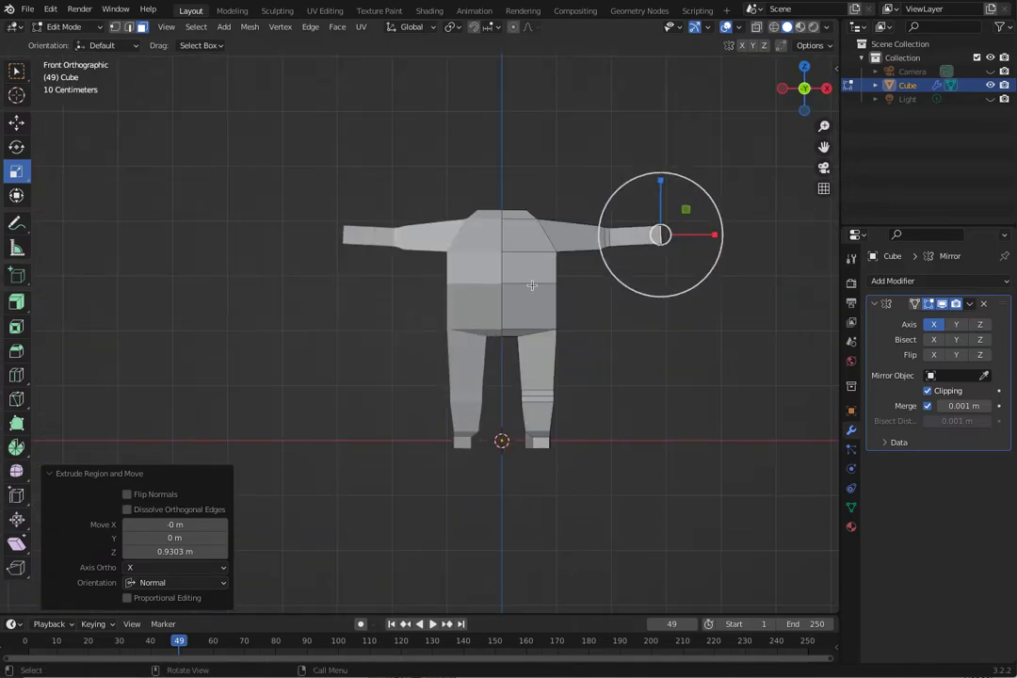
Move the forearm's end face about -0.05 m along Z and rotate it slightly around Y to make it upright
{"action": "key", "text": "g"}
{"action": "left_click_drag", "start_coordinate": [661, 179], "coordinate": [660, 188]}
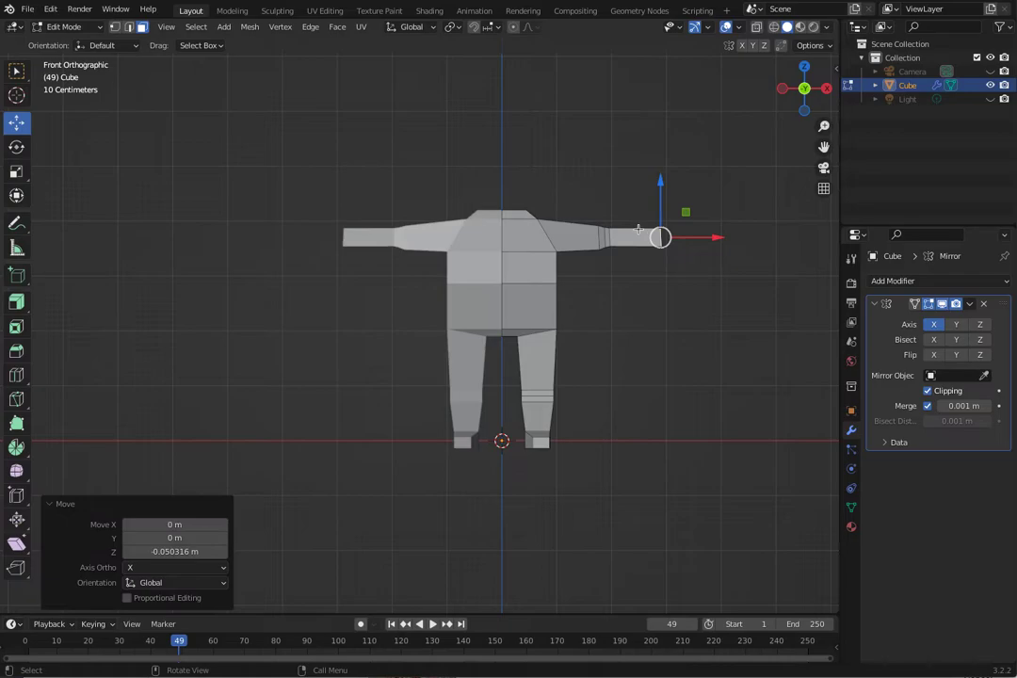
{"action": "scroll", "coordinate": [641, 247], "scroll_direction": "up", "scroll_amount": 3}
{"action": "middle_click_drag", "start_coordinate": [579, 222], "coordinate": [406, 307], "text": "shift"}
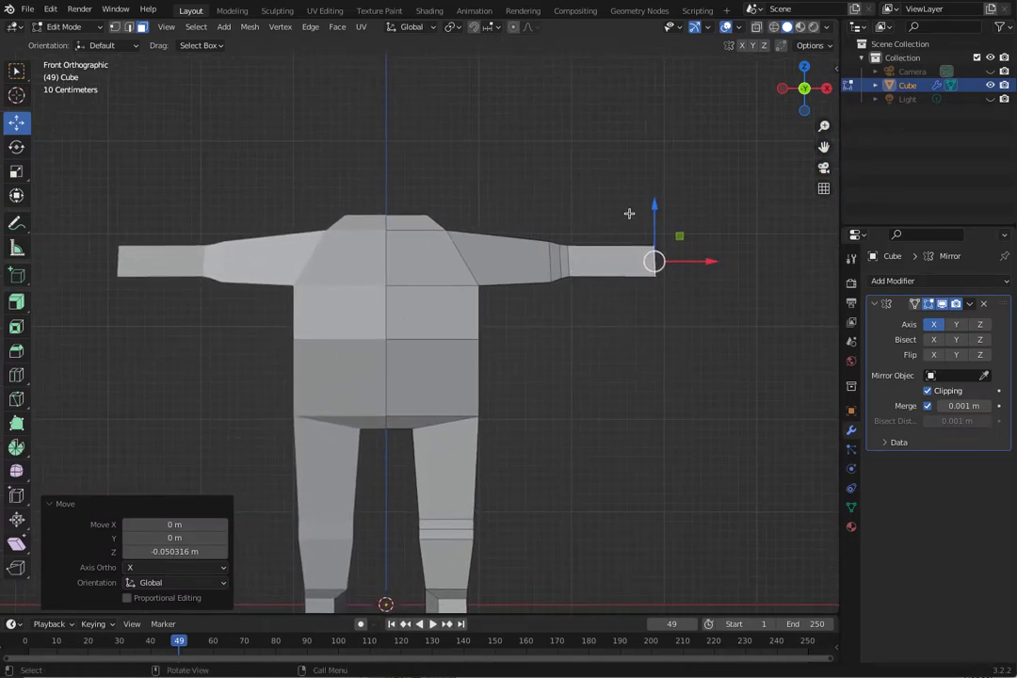
{"action": "key", "text": "r"}
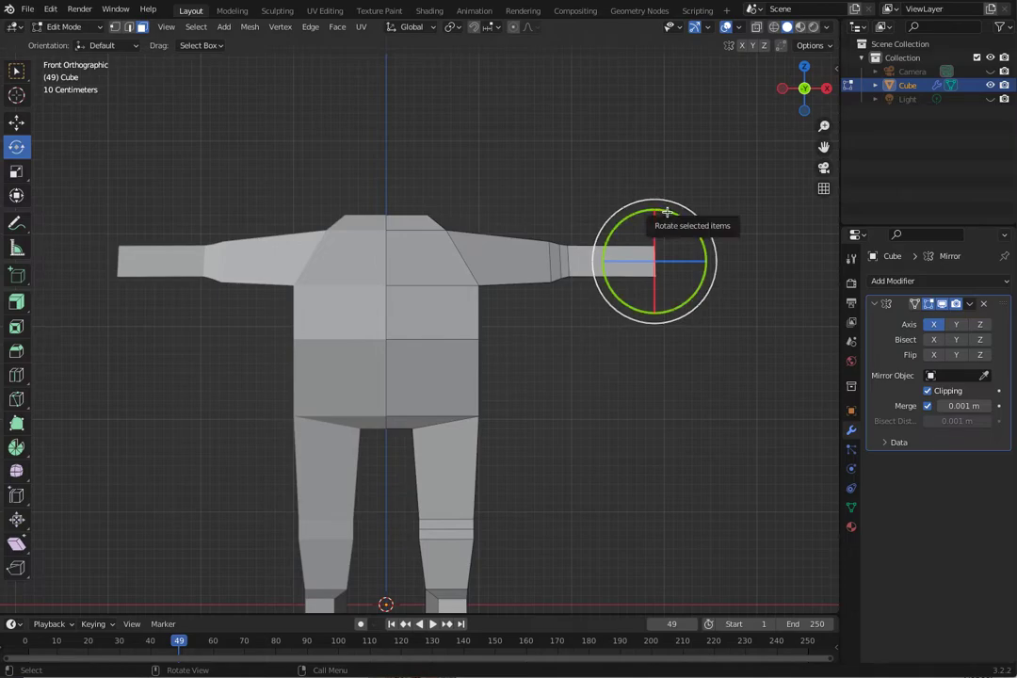
{"action": "left_click_drag", "start_coordinate": [667, 212], "coordinate": [671, 215]}
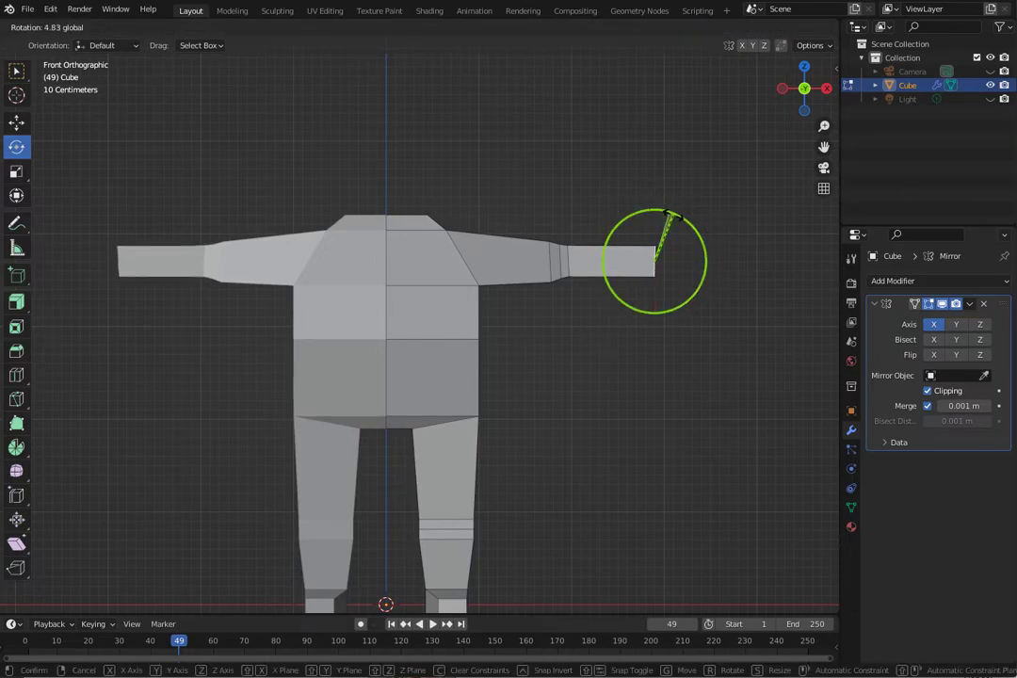
{"action": "left_click_drag", "start_coordinate": [672, 215], "coordinate": [671, 215]}
{"action": "left_click", "coordinate": [641, 418]}
Select the forearm's end face and scale it down to taper the arm toward the wrist
{"action": "middle_click_drag", "start_coordinate": [554, 435], "coordinate": [431, 404]}
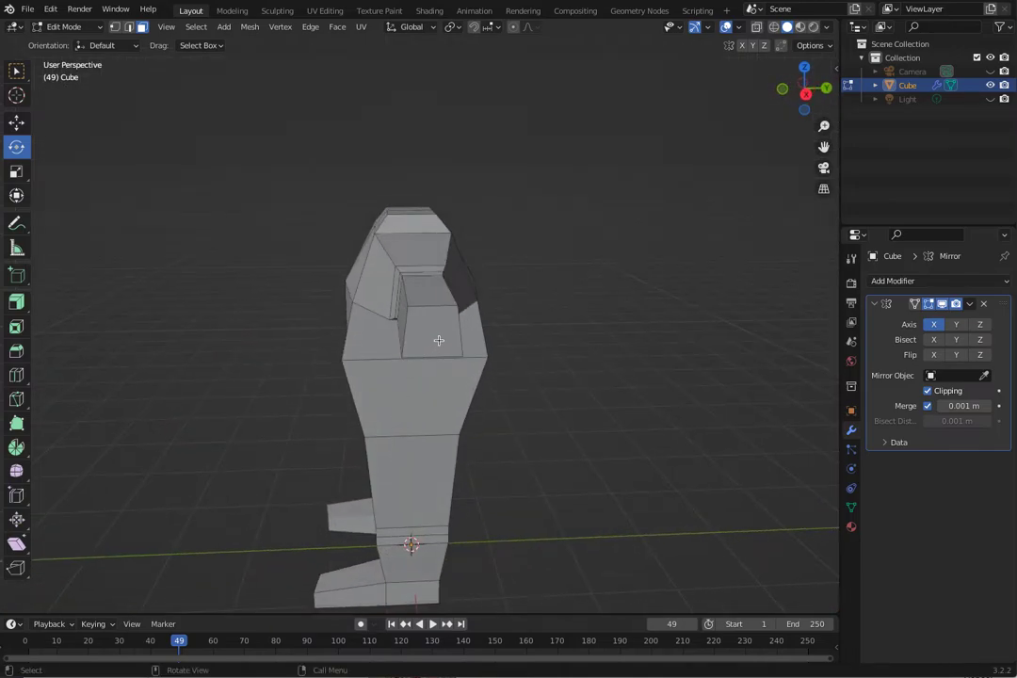
{"action": "left_click", "coordinate": [438, 345]}
{"action": "left_click", "coordinate": [17, 171]}
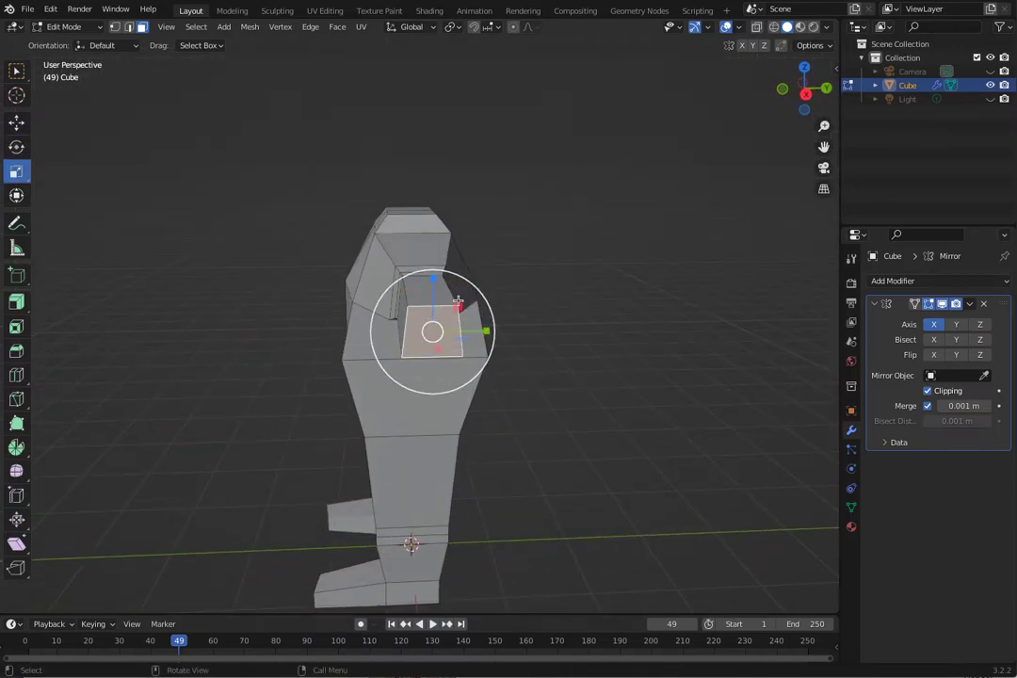
{"action": "left_click_drag", "start_coordinate": [470, 293], "coordinate": [420, 269]}
{"action": "middle_click_drag", "start_coordinate": [612, 413], "coordinate": [632, 422]}
{"action": "middle_click_drag", "start_coordinate": [692, 435], "coordinate": [769, 504], "text": "ctrl"}
{"action": "left_click_drag", "start_coordinate": [589, 261], "coordinate": [624, 255]}
{"action": "middle_click_drag", "start_coordinate": [442, 374], "coordinate": [468, 361]}
{"action": "left_click", "coordinate": [508, 413]}
Extrude the wrist face about 0.52 m to form the hand and scale its end to about 0.59
{"action": "left_click", "coordinate": [500, 352]}
{"action": "middle_click_drag", "start_coordinate": [536, 381], "coordinate": [568, 374]}
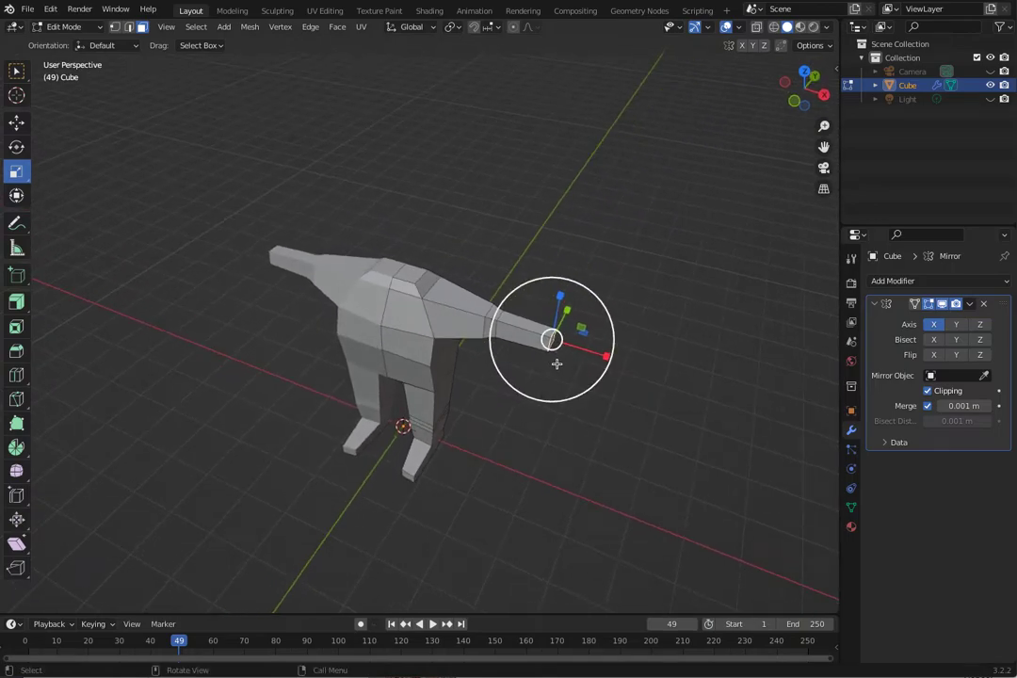
{"action": "key", "text": "e"}
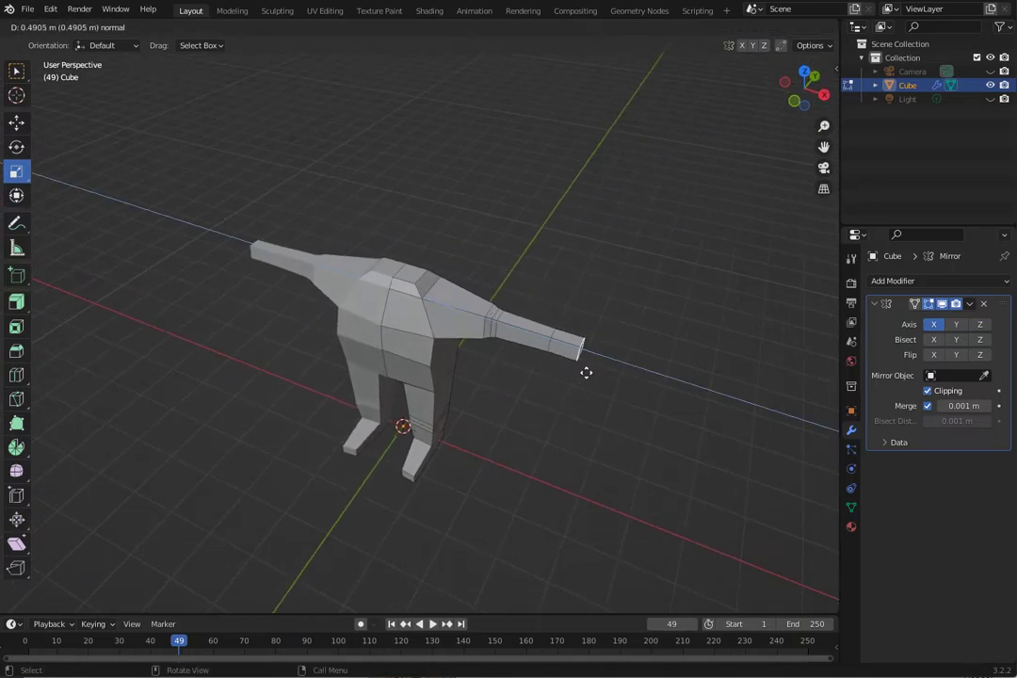
{"action": "left_click", "coordinate": [586, 374]}
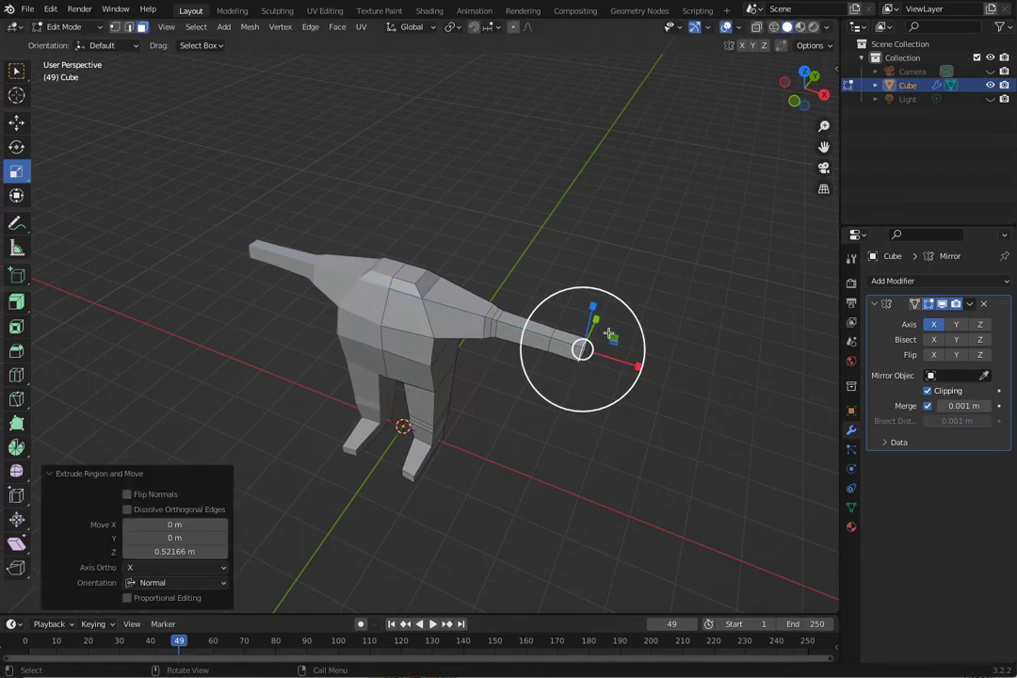
{"action": "left_click_drag", "start_coordinate": [632, 313], "coordinate": [576, 369]}
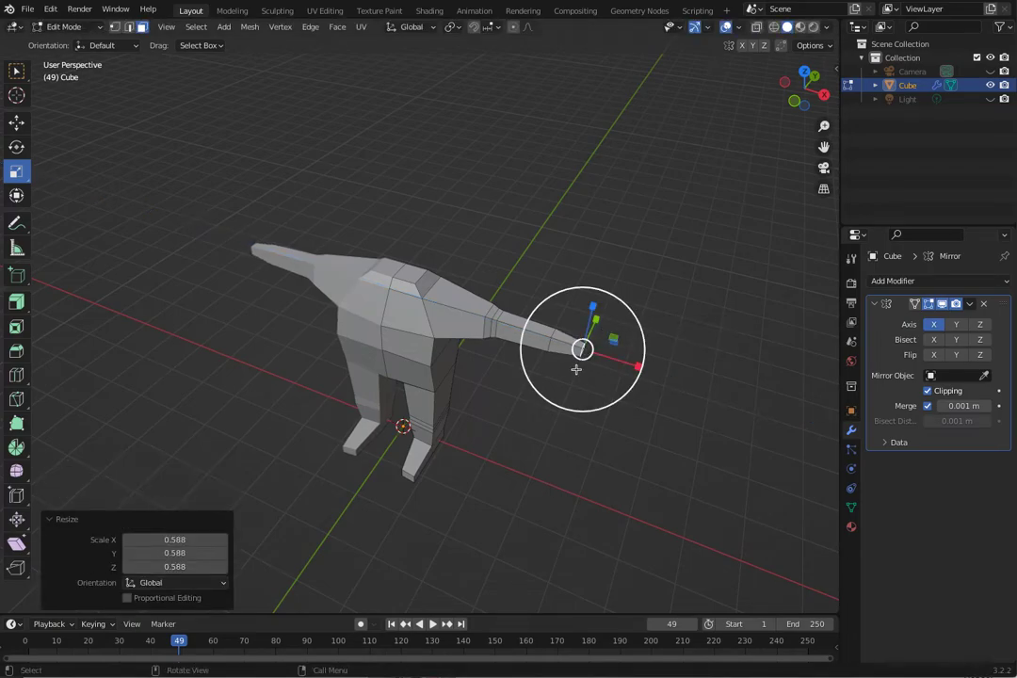
Add a single loop cut around the hand near the wrist with a slide factor of about 0.17
{"action": "left_click", "coordinate": [593, 454]}
{"action": "left_click", "coordinate": [562, 350]}
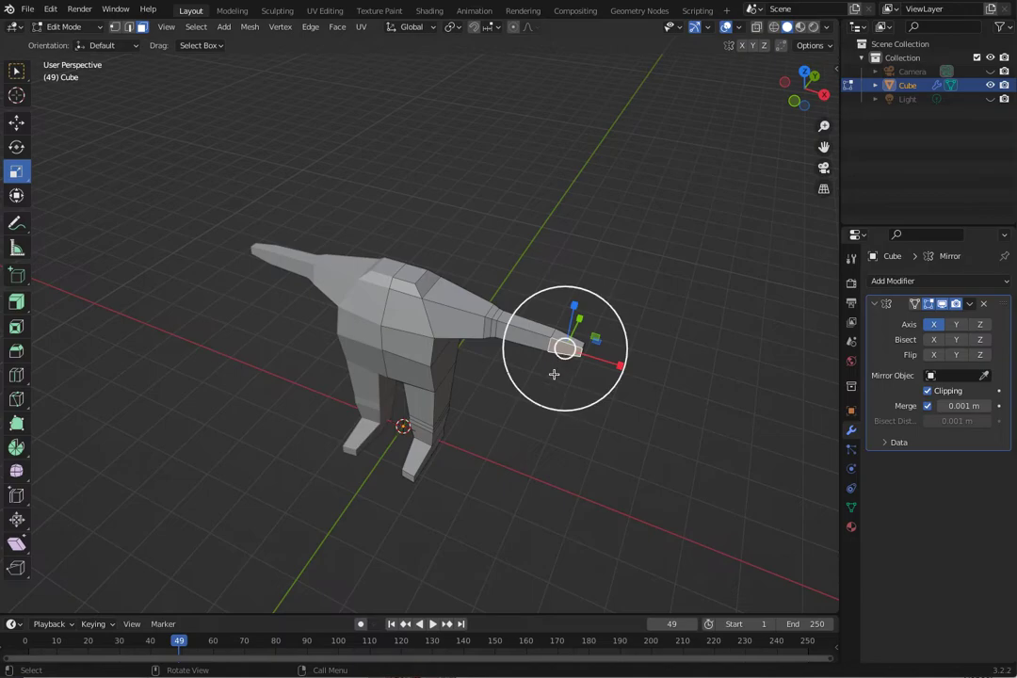
{"action": "middle_click_drag", "start_coordinate": [286, 300], "coordinate": [419, 381]}
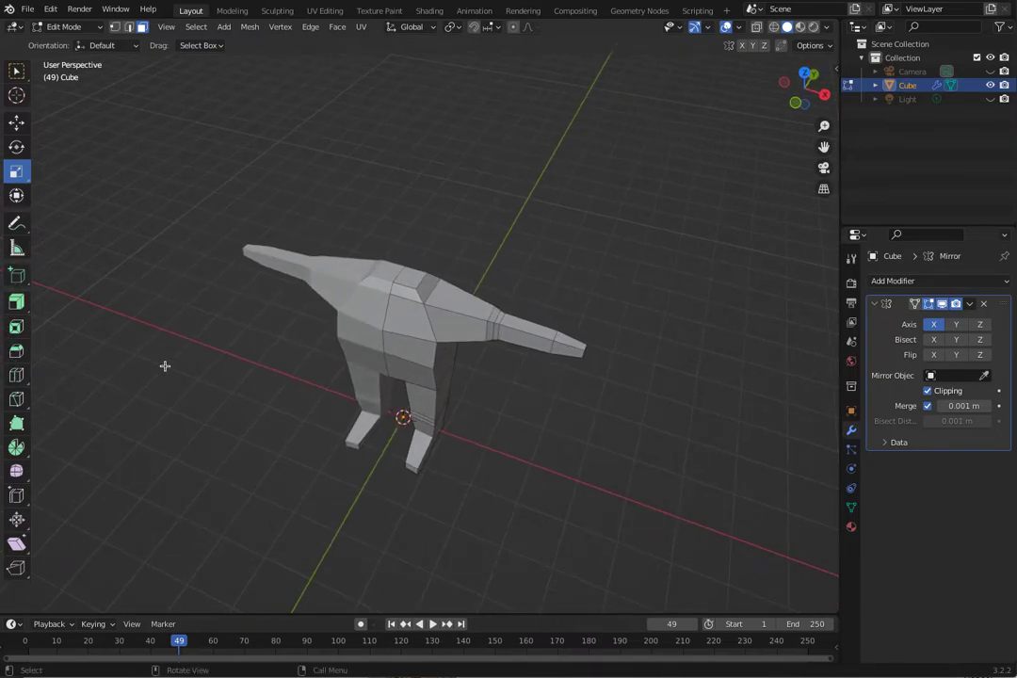
{"action": "left_click", "coordinate": [17, 376]}
{"action": "left_click_drag", "start_coordinate": [568, 357], "coordinate": [565, 354]}
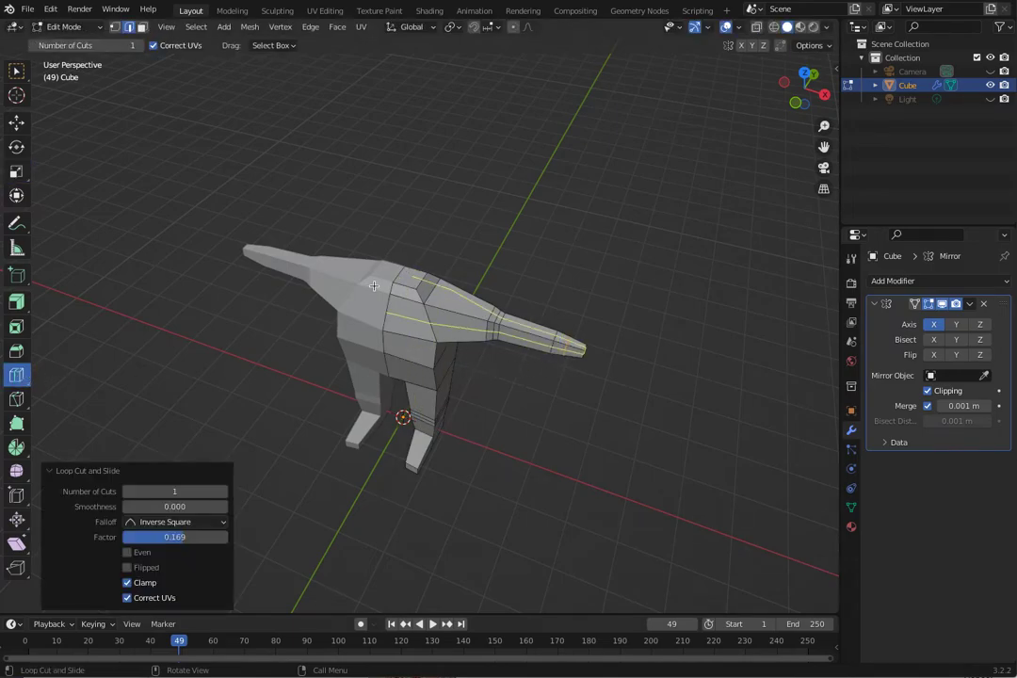
{"action": "left_click", "coordinate": [16, 71]}
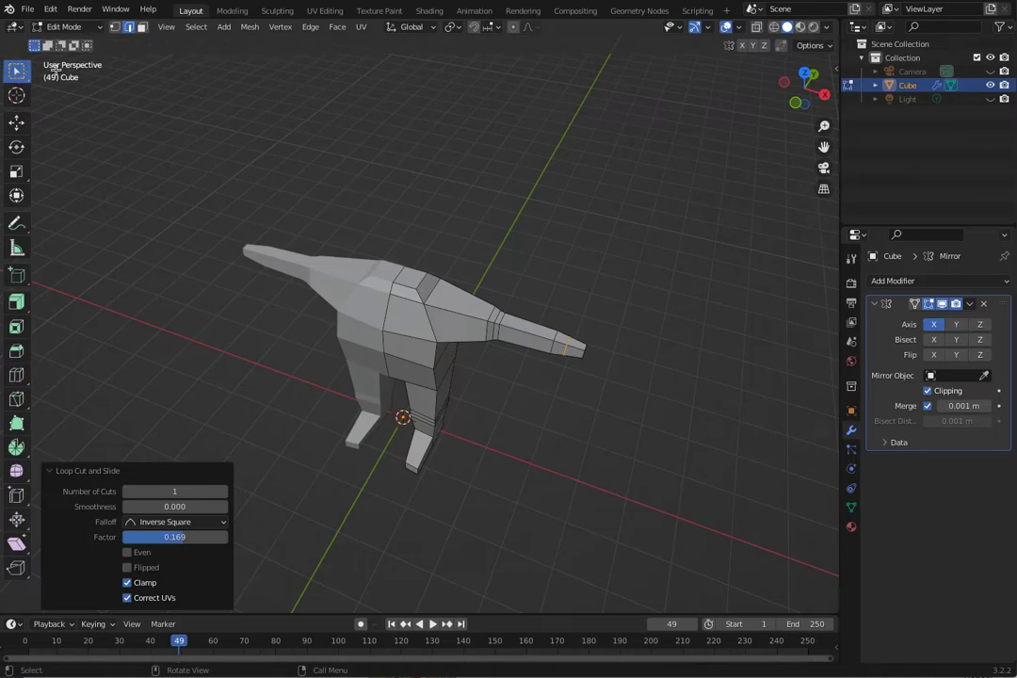
Extrude the hand's front face between the wrist and the new loop about 0.28 m to start the thumb
{"action": "left_click", "coordinate": [143, 27]}
{"action": "middle_click_drag", "start_coordinate": [557, 349], "coordinate": [442, 377]}
{"action": "key", "text": "e"}
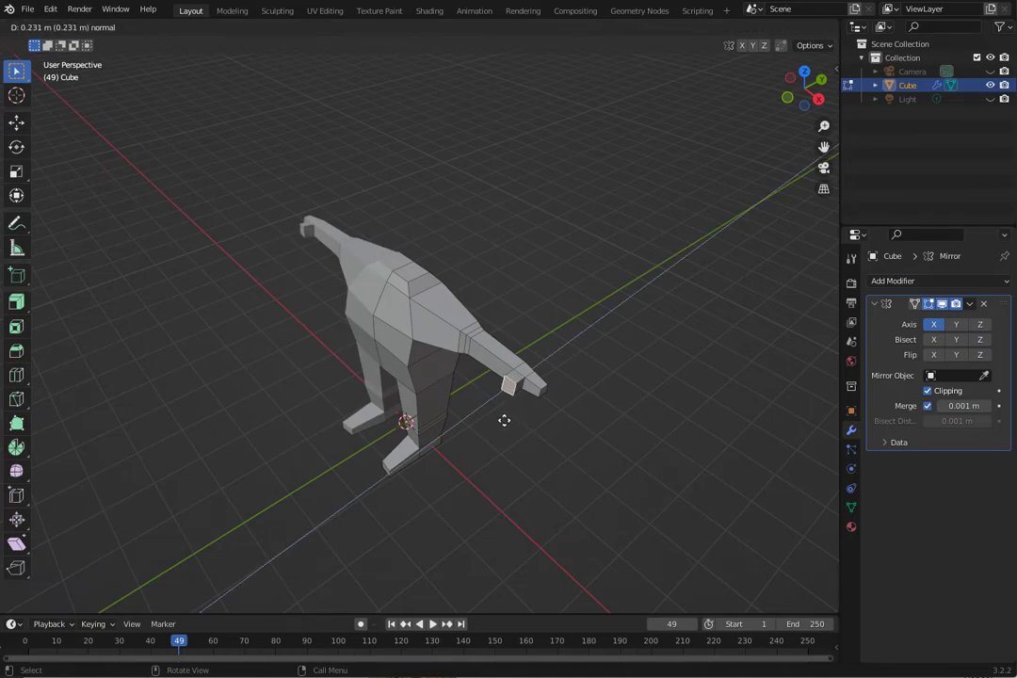
{"action": "left_click", "coordinate": [503, 421]}
{"action": "middle_click_drag", "start_coordinate": [504, 421], "coordinate": [553, 389]}
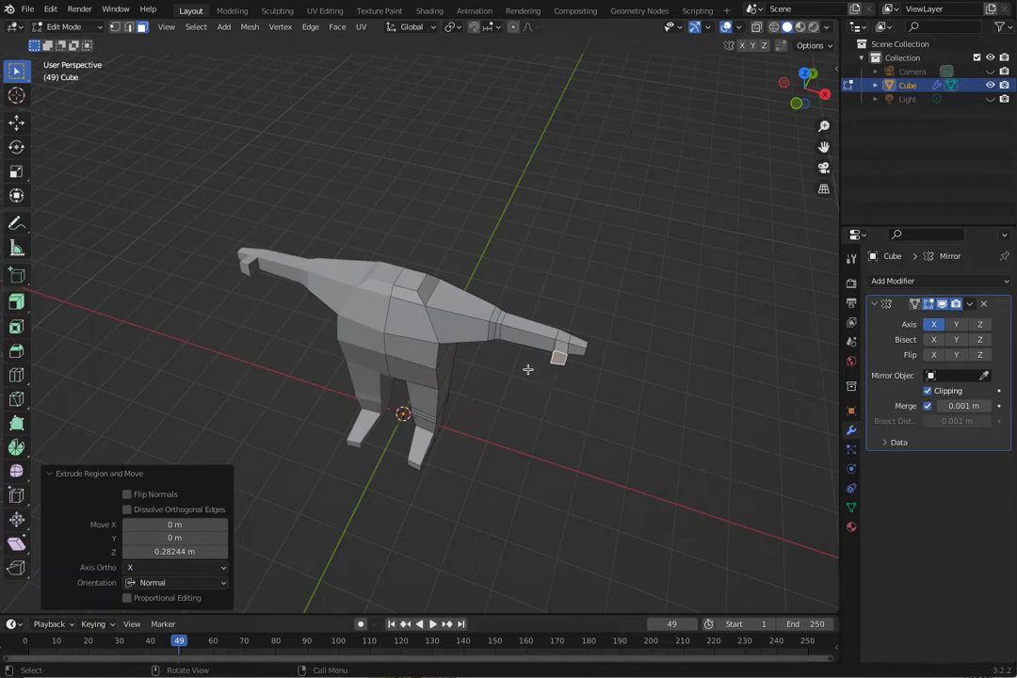
Rotate the thumb's end face about 36° around the Z axis and scale it down
{"action": "key", "text": "shift+space"}
{"action": "key", "text": "r"}
{"action": "left_click_drag", "start_coordinate": [530, 387], "coordinate": [556, 399]}
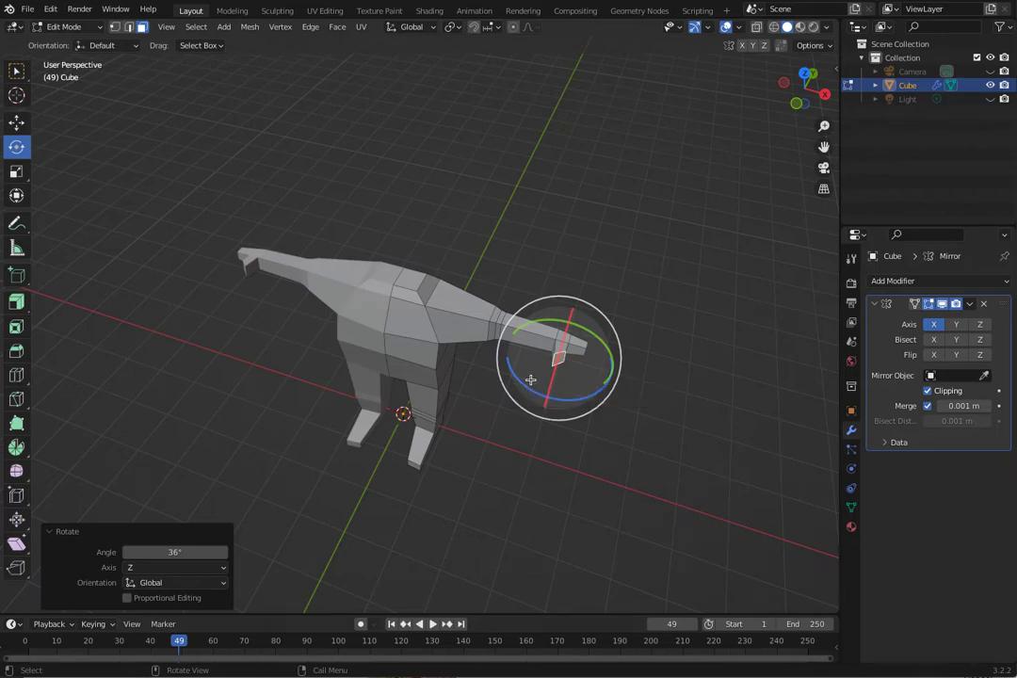
{"action": "key", "text": "shift+space"}
{"action": "key", "text": "s"}
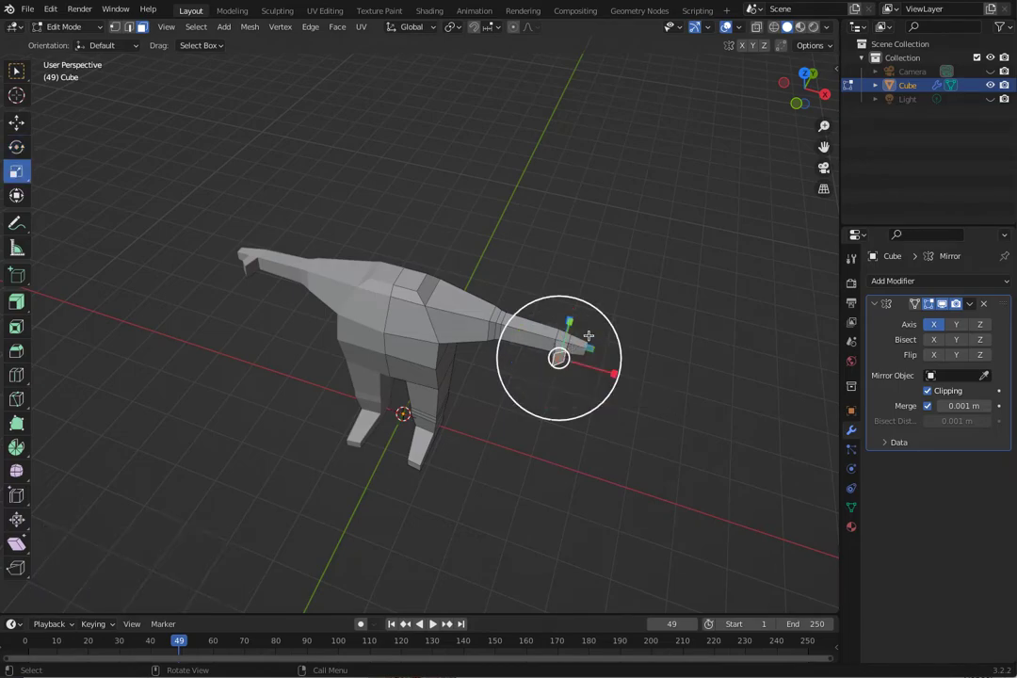
{"action": "left_click_drag", "start_coordinate": [590, 320], "coordinate": [571, 337]}
{"action": "middle_click_drag", "start_coordinate": [571, 337], "coordinate": [363, 315]}
Reposition the thumb's end face in side view and shift it about 0.06 m along X
{"action": "key", "text": "shift+space"}
{"action": "key", "text": "g"}
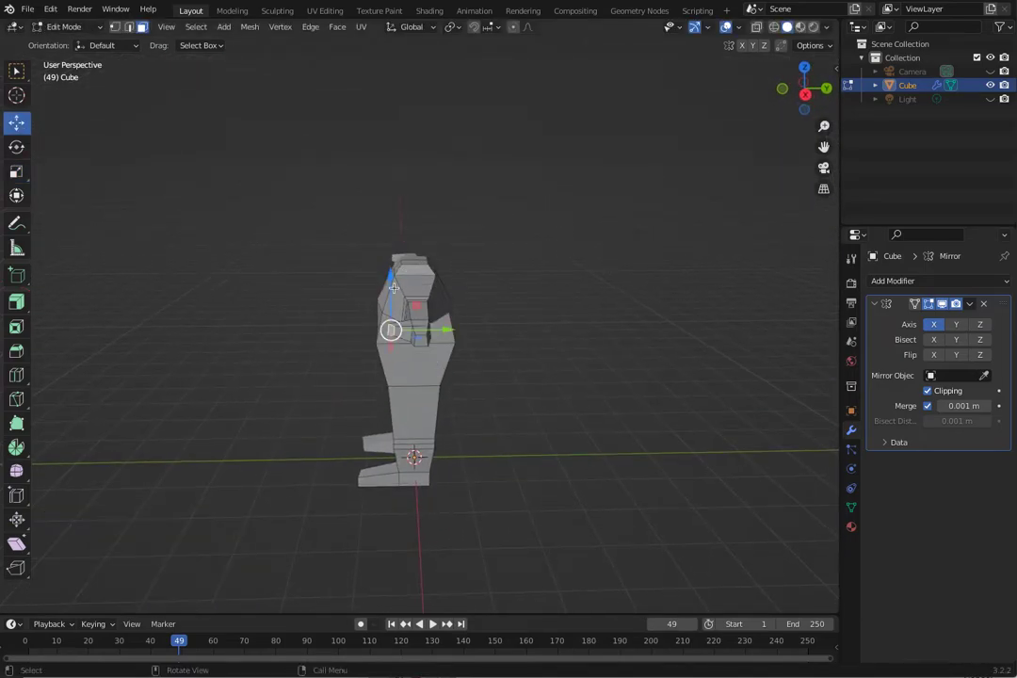
{"action": "left_click_drag", "start_coordinate": [391, 274], "coordinate": [334, 284]}
{"action": "middle_click_drag", "start_coordinate": [334, 284], "coordinate": [611, 350]}
{"action": "left_click_drag", "start_coordinate": [622, 325], "coordinate": [635, 329]}
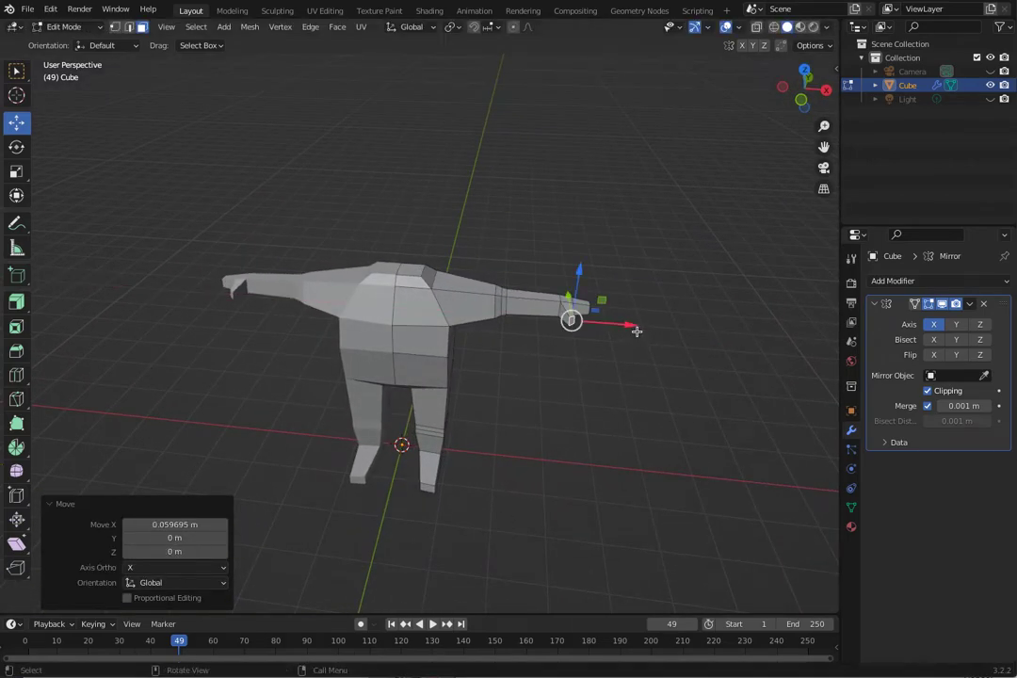
Refine the position of the thumb's end face, moving it about 0.05 m along Y
{"action": "left_click", "coordinate": [606, 419]}
{"action": "middle_click_drag", "start_coordinate": [606, 420], "coordinate": [450, 429]}
{"action": "middle_click_drag", "start_coordinate": [463, 363], "coordinate": [520, 396]}
{"action": "key", "text": "g"}
{"action": "left_click", "coordinate": [582, 436]}
{"action": "middle_click_drag", "start_coordinate": [581, 436], "coordinate": [502, 429]}
{"action": "left_click_drag", "start_coordinate": [516, 430], "coordinate": [521, 428]}
{"action": "middle_click_drag", "start_coordinate": [520, 428], "coordinate": [556, 363]}
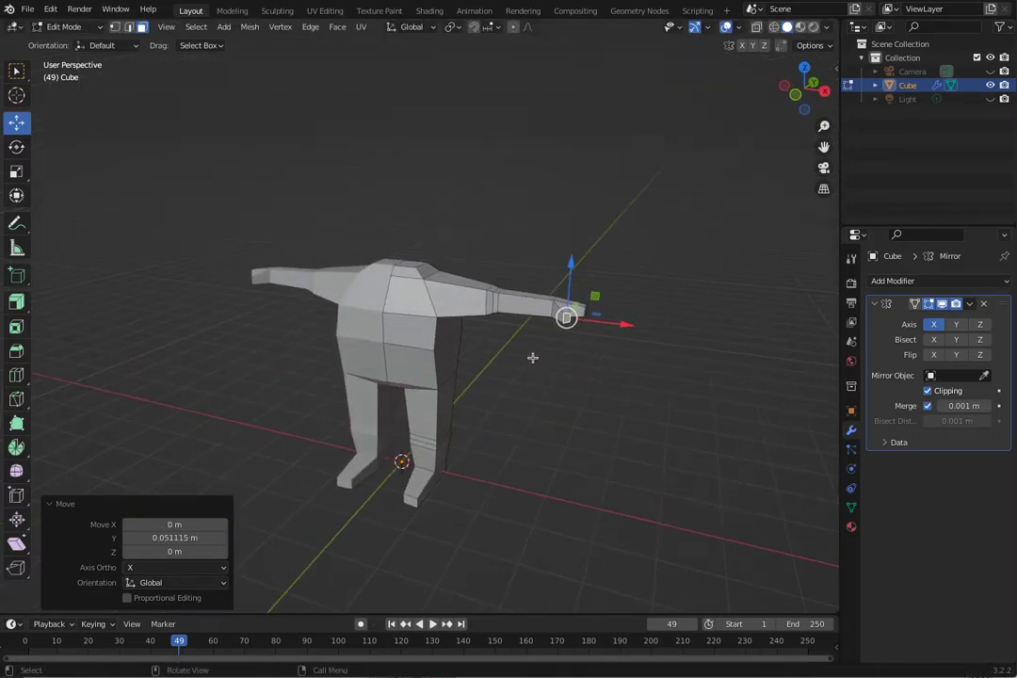
Try to round the edge loop around the torso's top neck opening with To Sphere
{"action": "middle_click_drag", "start_coordinate": [514, 368], "coordinate": [350, 368]}
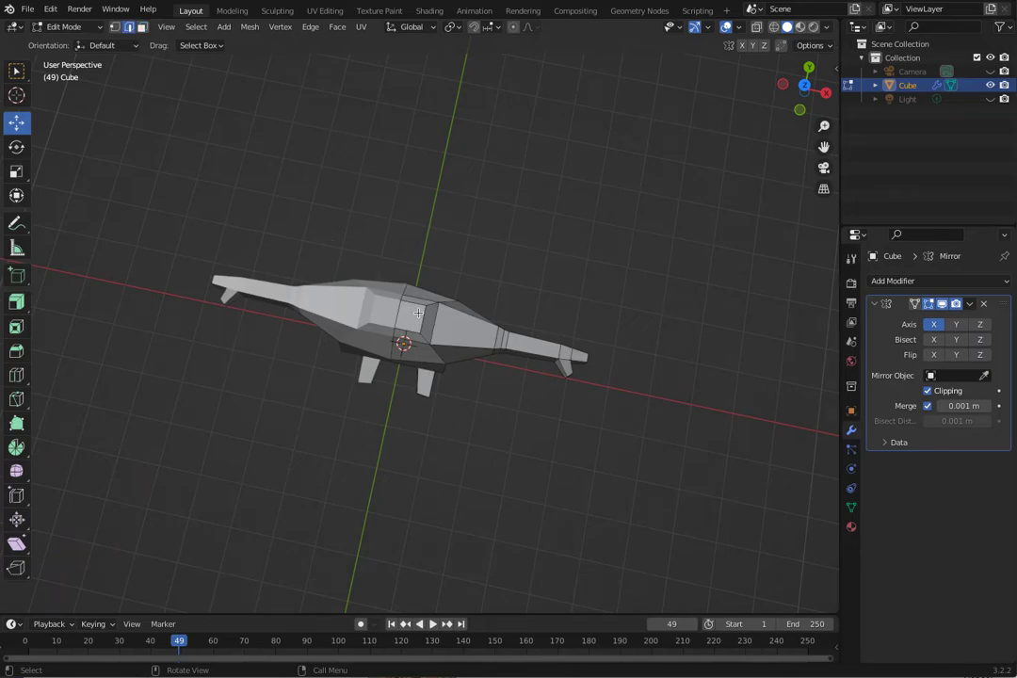
{"action": "key", "text": "alt+a"}
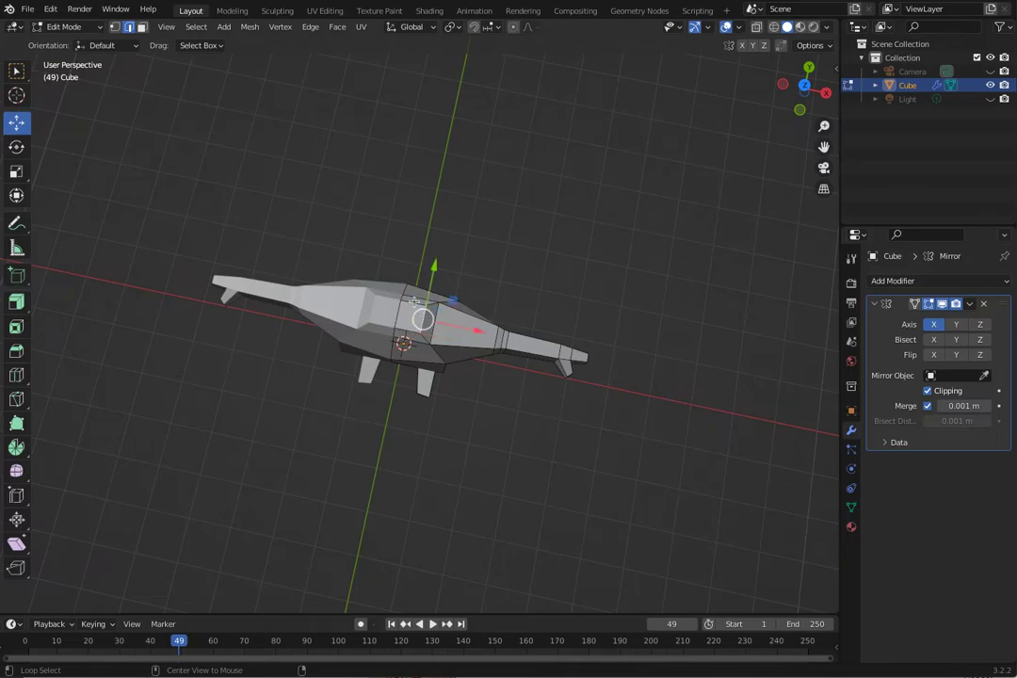
{"action": "middle_click_drag", "start_coordinate": [395, 301], "coordinate": [408, 297]}
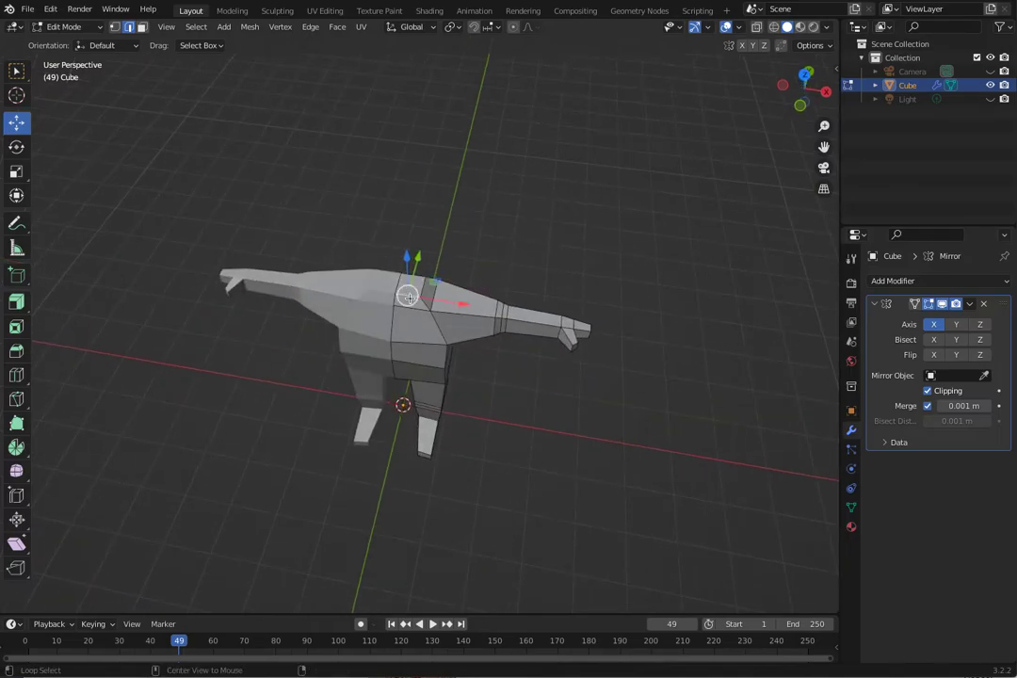
{"action": "middle_click_drag", "start_coordinate": [425, 286], "coordinate": [506, 430], "text": "alt"}
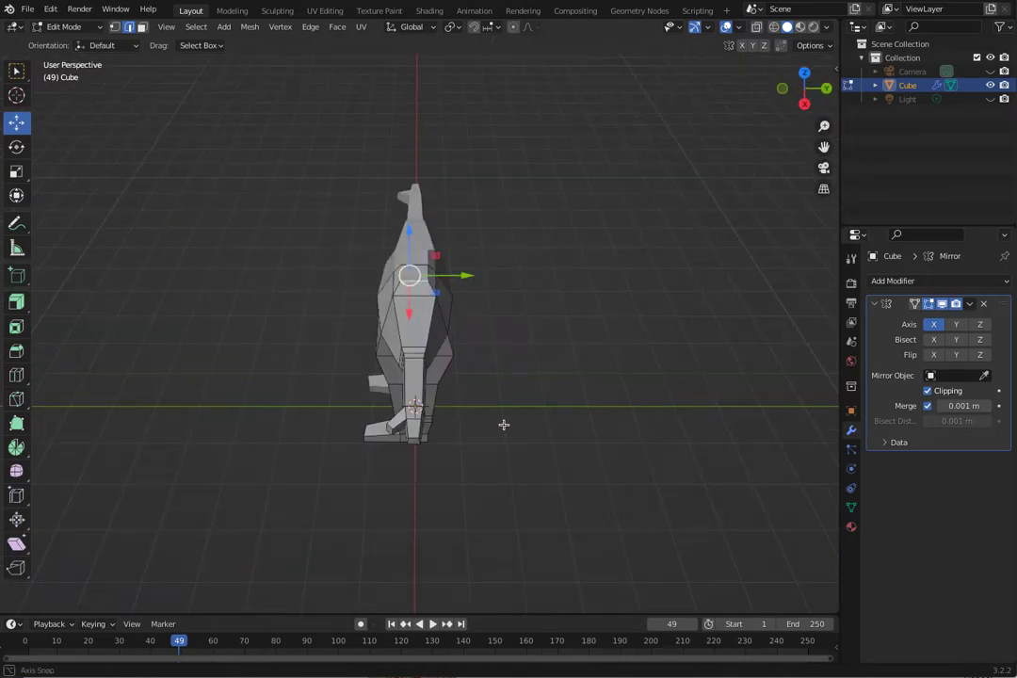
{"action": "middle_click_drag", "start_coordinate": [428, 278], "coordinate": [270, 193], "text": "alt"}
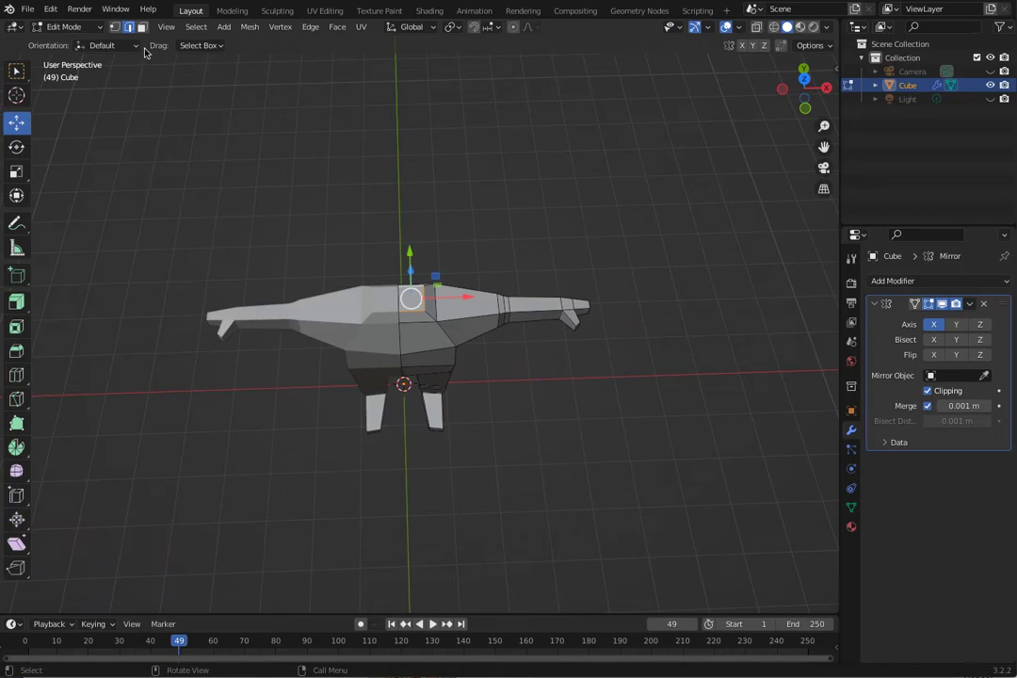
{"action": "left_click", "coordinate": [259, 32]}
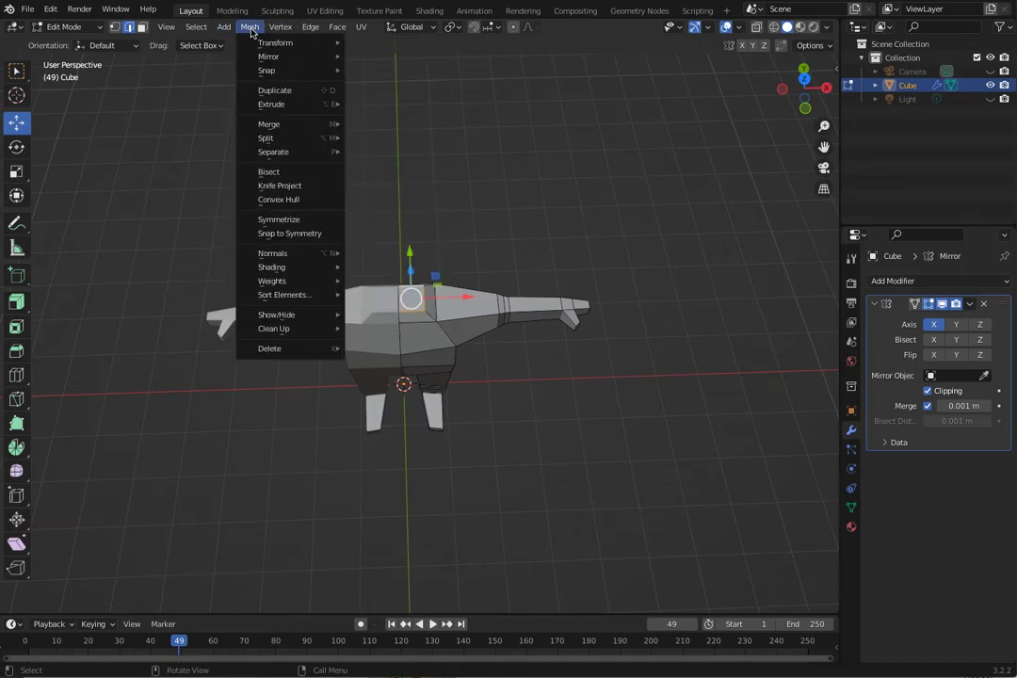
{"action": "mouse_move", "coordinate": [302, 42]}
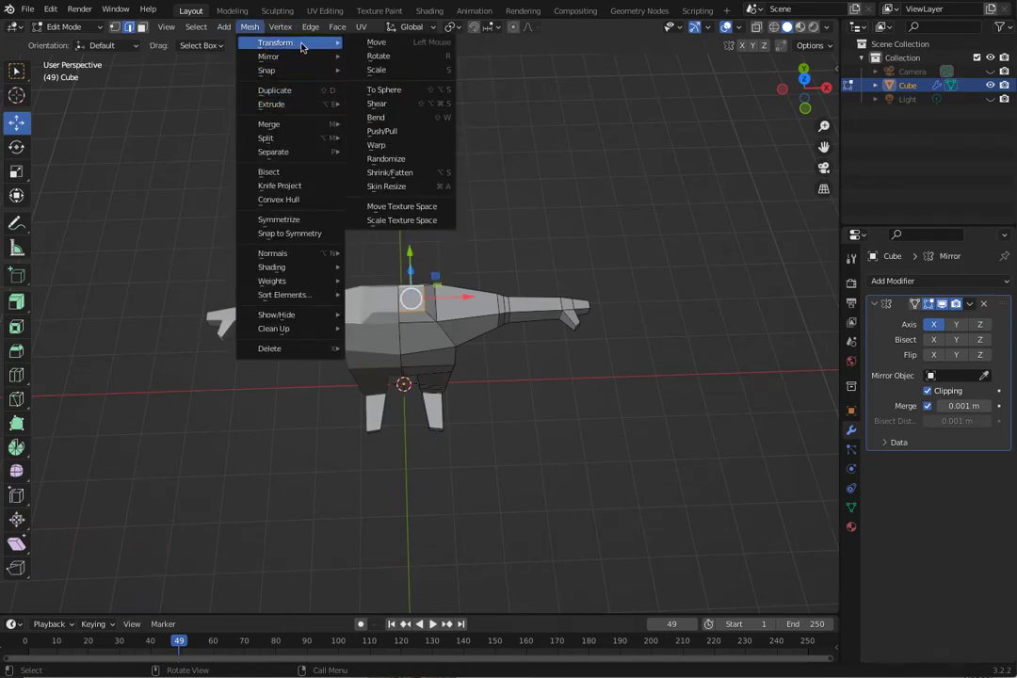
{"action": "left_click", "coordinate": [382, 90]}
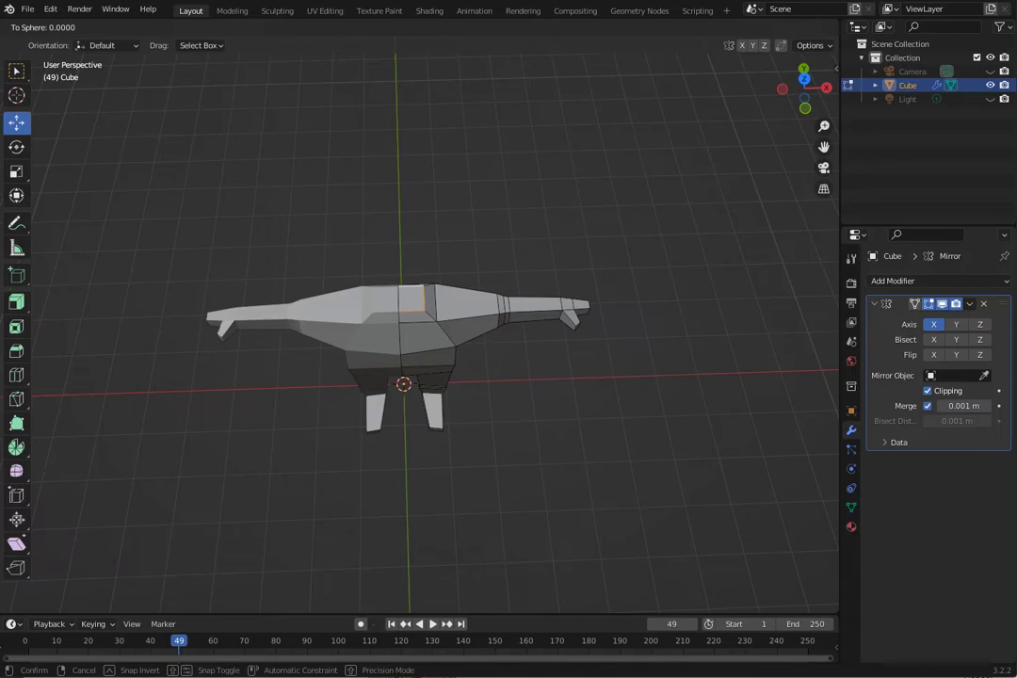
{"action": "key", "text": "Return"}
Extrude the torso's top centre face about 0.2 m upward for the neck and scale the new face to about 1.35
{"action": "middle_click_drag", "start_coordinate": [315, 262], "coordinate": [374, 231]}
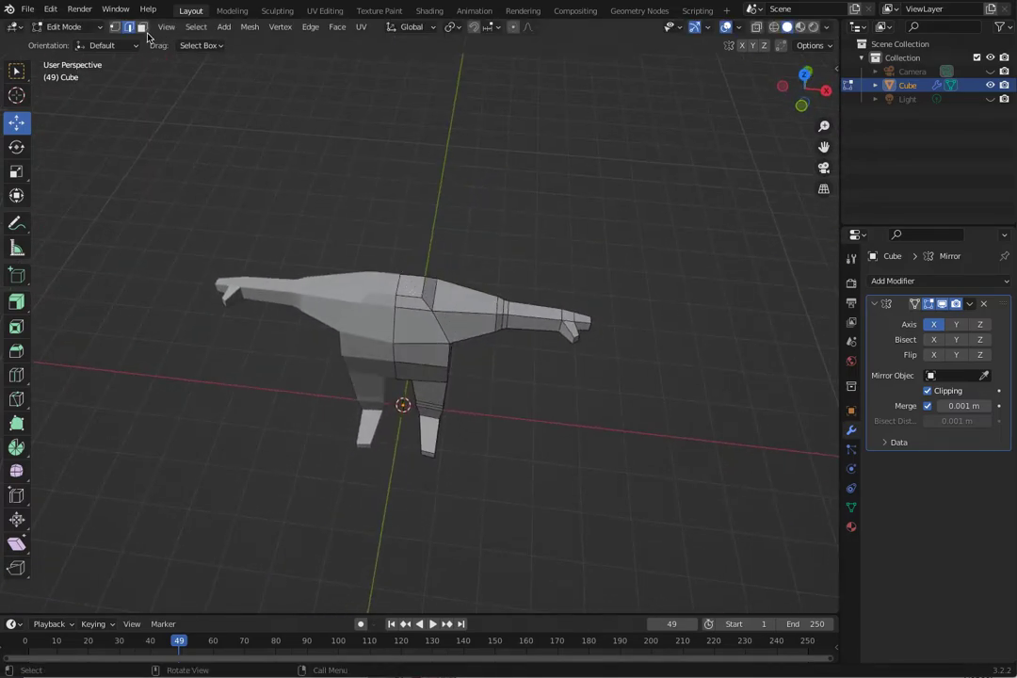
{"action": "left_click", "coordinate": [413, 284]}
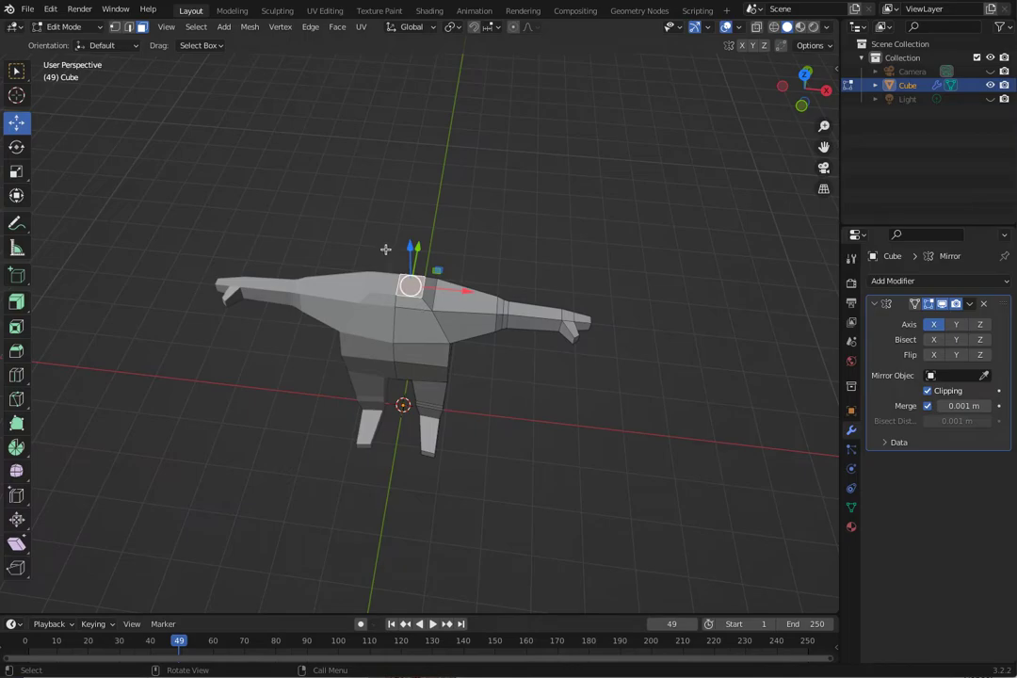
{"action": "key", "text": "e"}
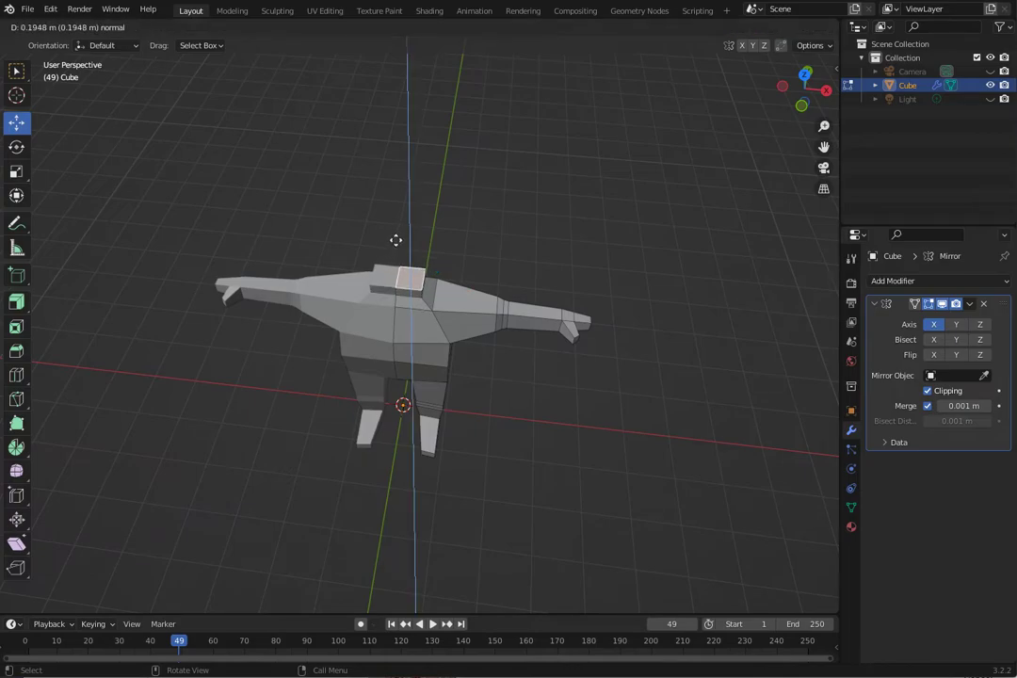
{"action": "left_click", "coordinate": [395, 241]}
{"action": "middle_click_drag", "start_coordinate": [395, 240], "coordinate": [445, 168]}
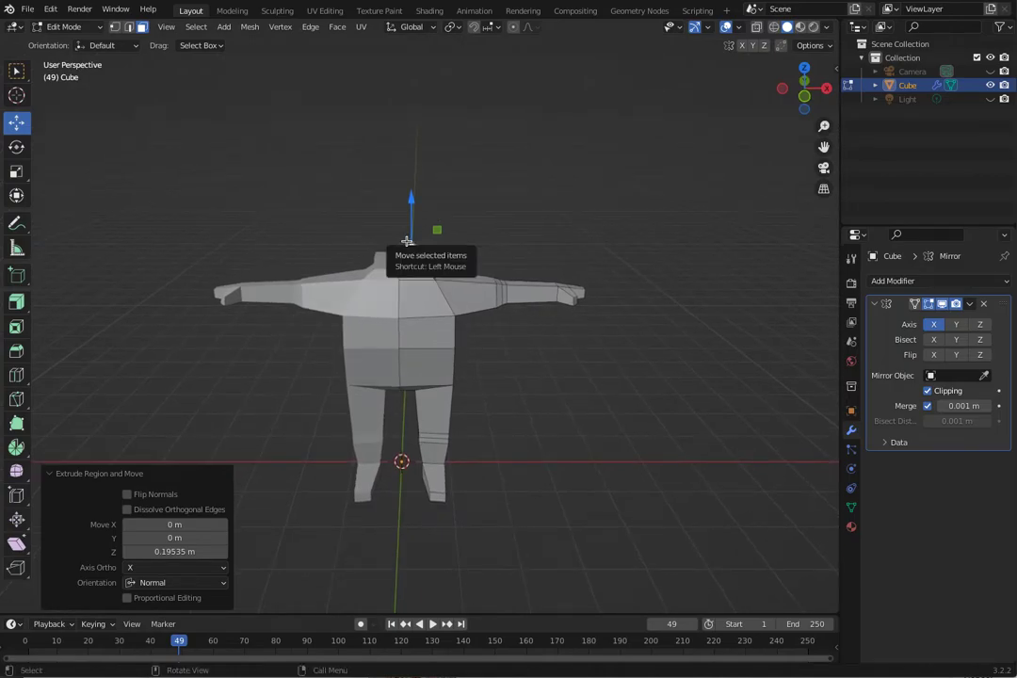
{"action": "key", "text": "shift+space"}
{"action": "key", "text": "r"}
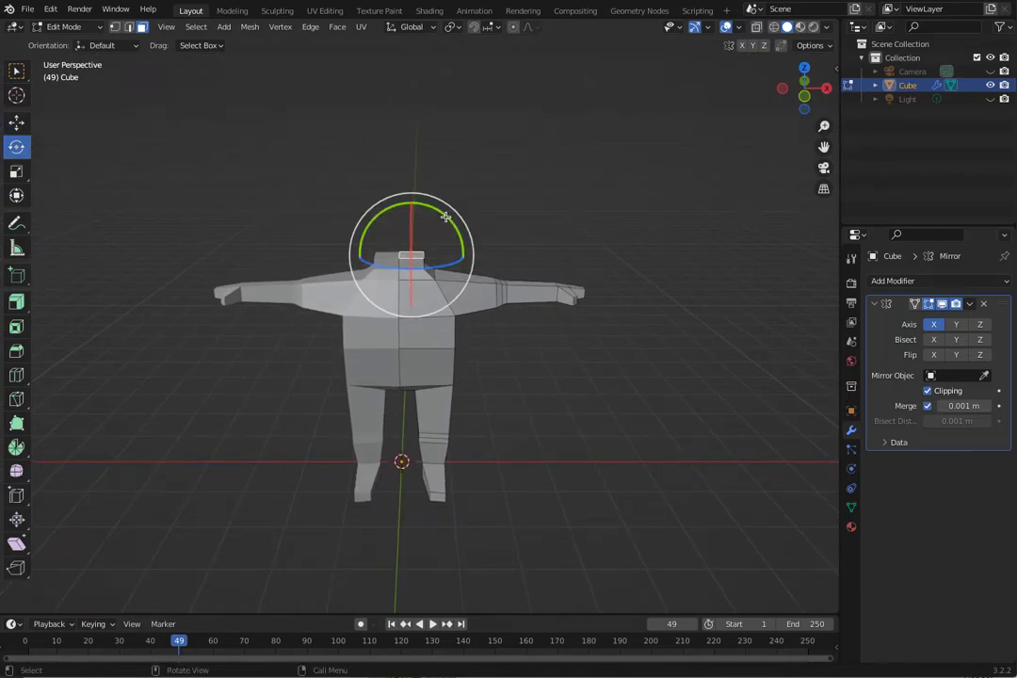
{"action": "key", "text": "shift+space"}
{"action": "key", "text": "s"}
{"action": "left_click_drag", "start_coordinate": [435, 224], "coordinate": [484, 201]}
Extrude the neck's top face about 0.22 m upward and scale it to about 1.65 to form the head's base
{"action": "key", "text": "e"}
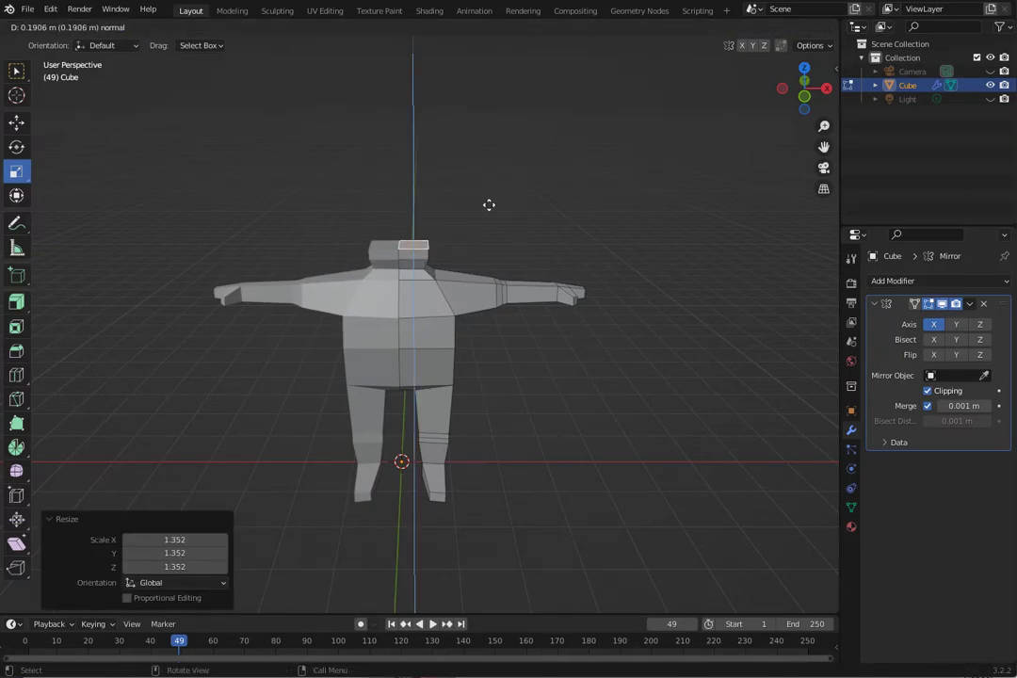
{"action": "left_click", "coordinate": [489, 203]}
{"action": "key", "text": "s"}
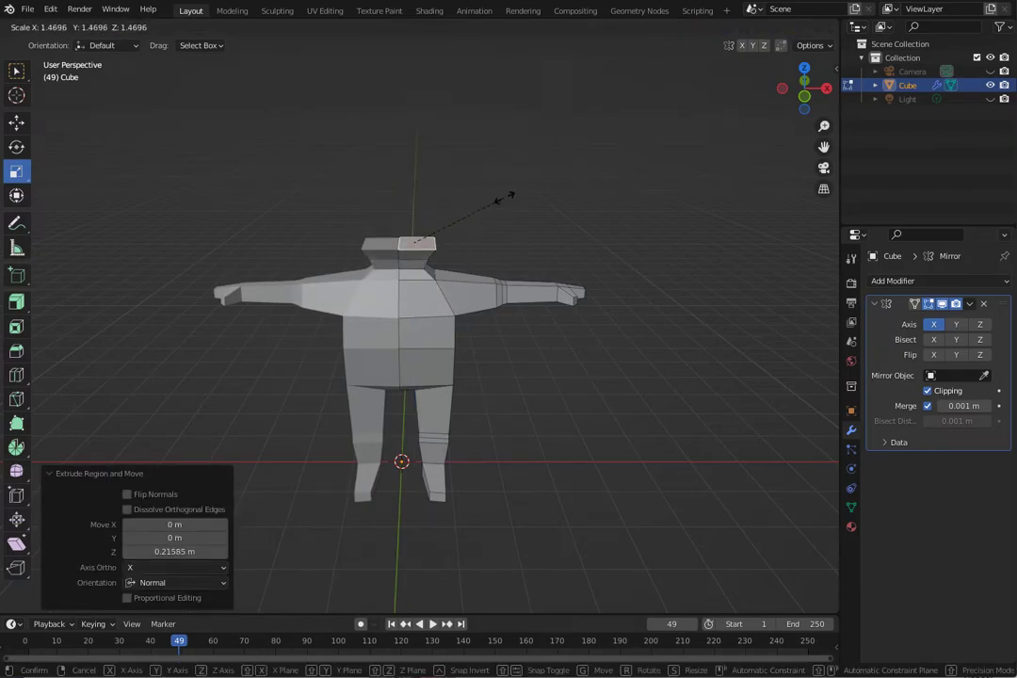
{"action": "left_click", "coordinate": [513, 198]}
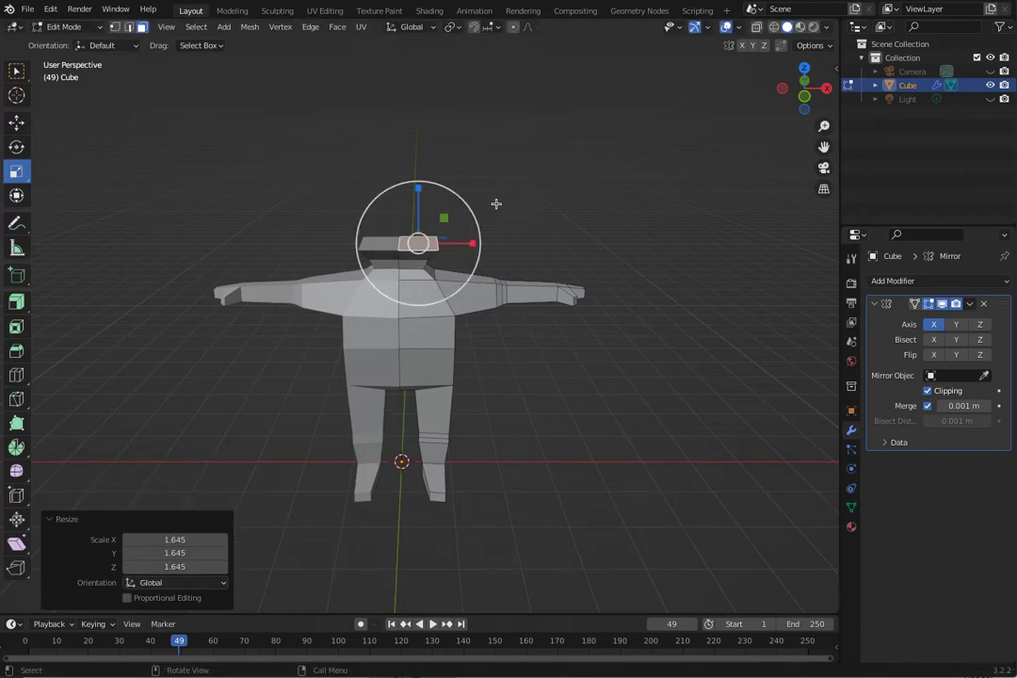
Extrude the head's top face about 0.52 m upward and scale it to about 1.3
{"action": "key", "text": "e"}
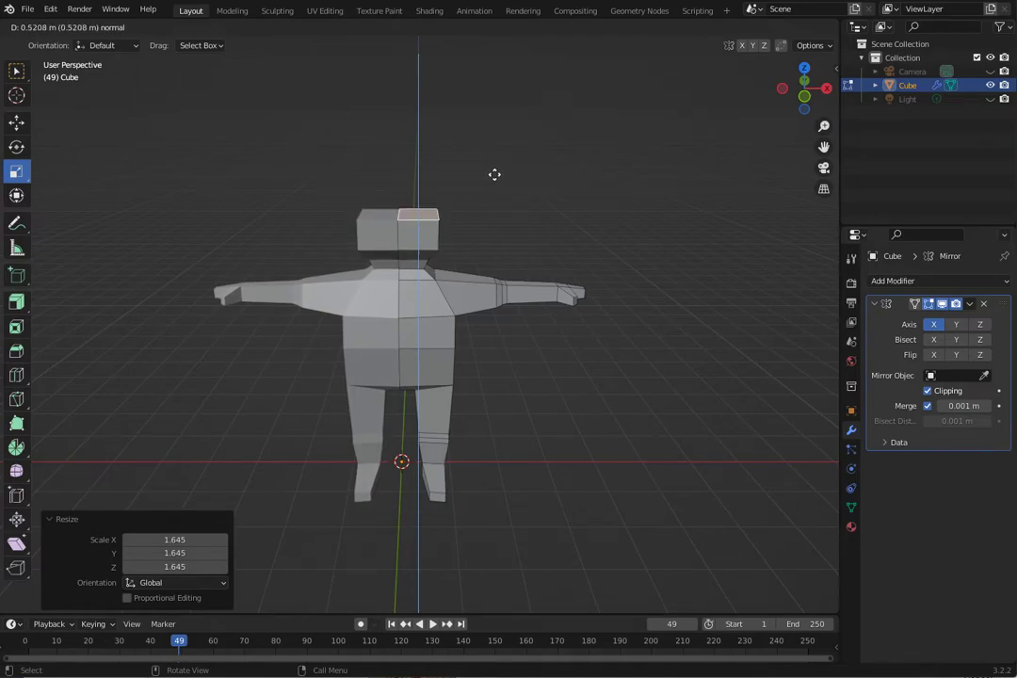
{"action": "left_click", "coordinate": [494, 174]}
{"action": "left_click_drag", "start_coordinate": [472, 173], "coordinate": [497, 175]}
Extrude the head's widest top face further upward and scale it to about 0.53 to taper the upper head
{"action": "key", "text": "e"}
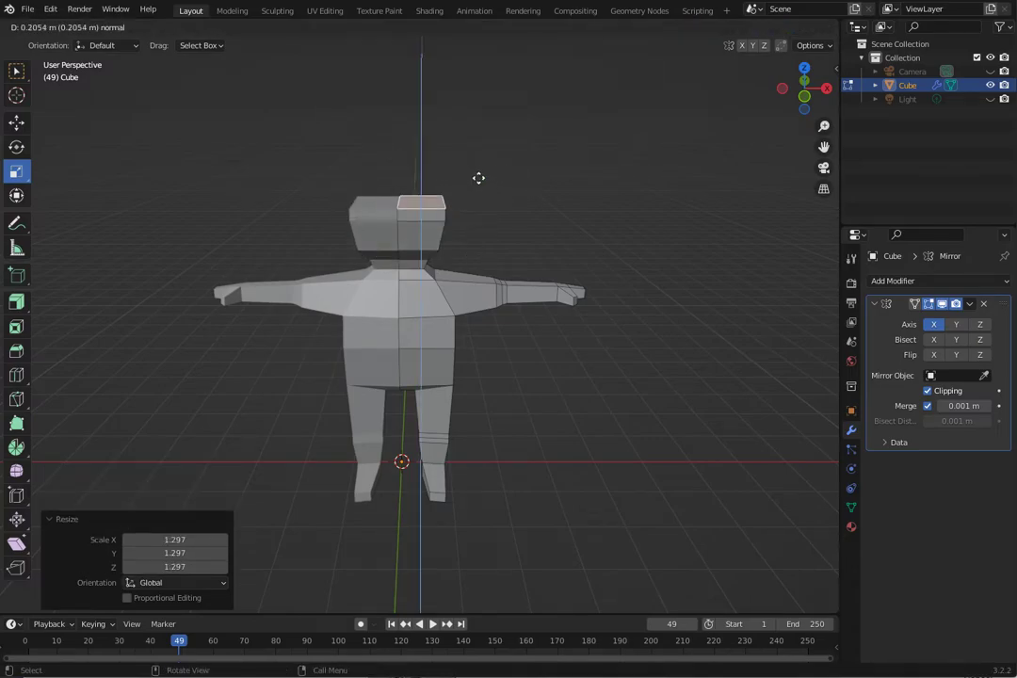
{"action": "left_click", "coordinate": [474, 163]}
{"action": "left_click_drag", "start_coordinate": [471, 162], "coordinate": [453, 161]}
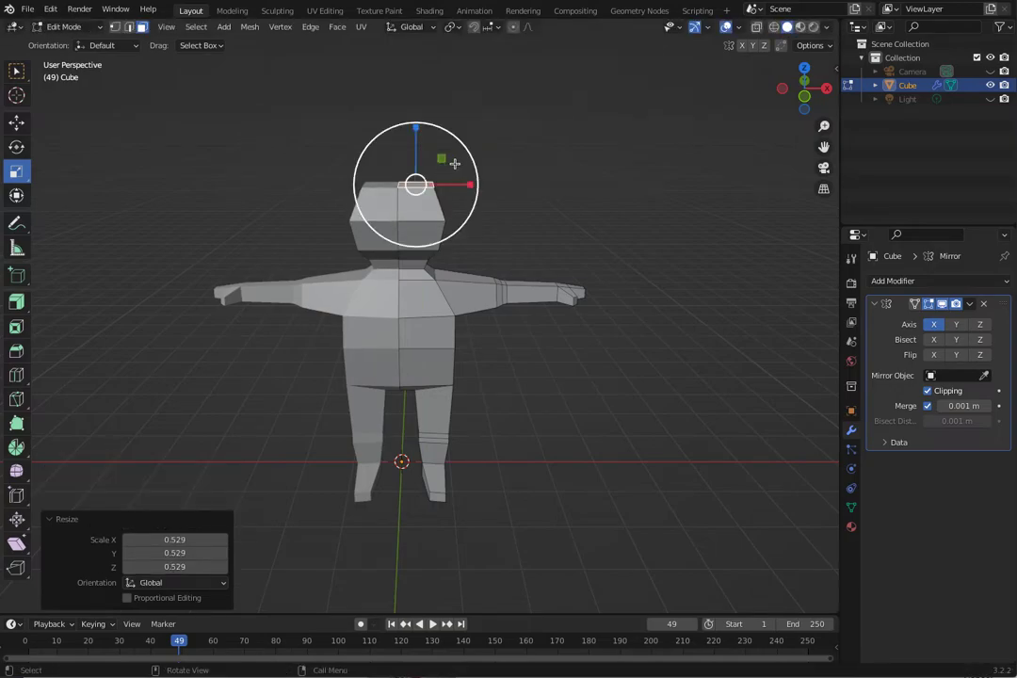
Extrude the tapered top face about 0.24 m upward and scale it down to close the crown
{"action": "key", "text": "e"}
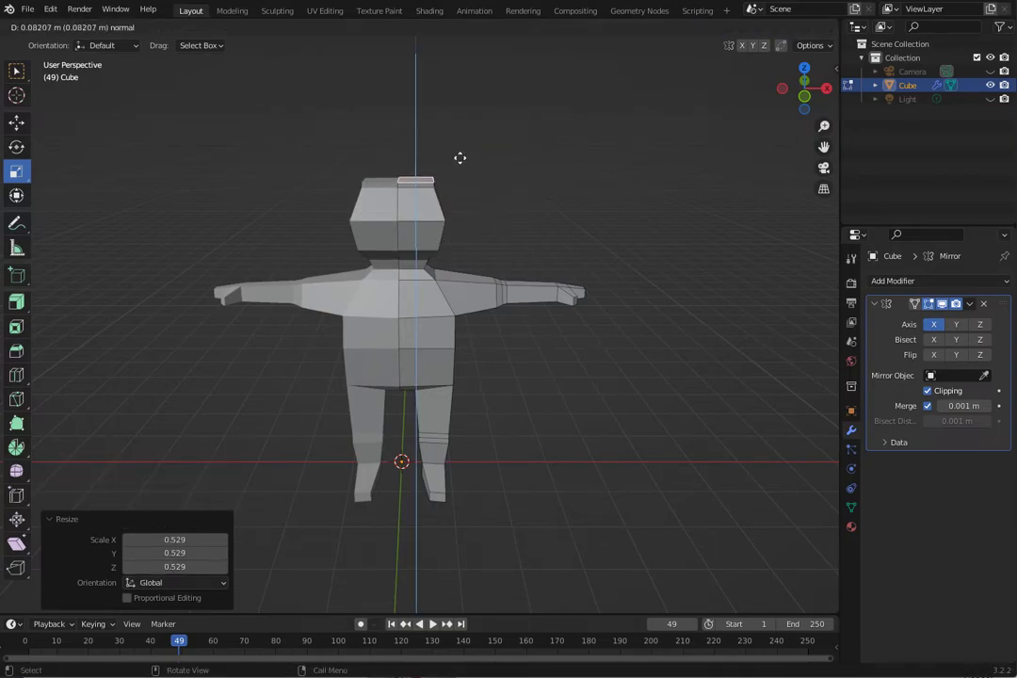
{"action": "left_click", "coordinate": [458, 150]}
{"action": "left_click_drag", "start_coordinate": [459, 144], "coordinate": [452, 139]}
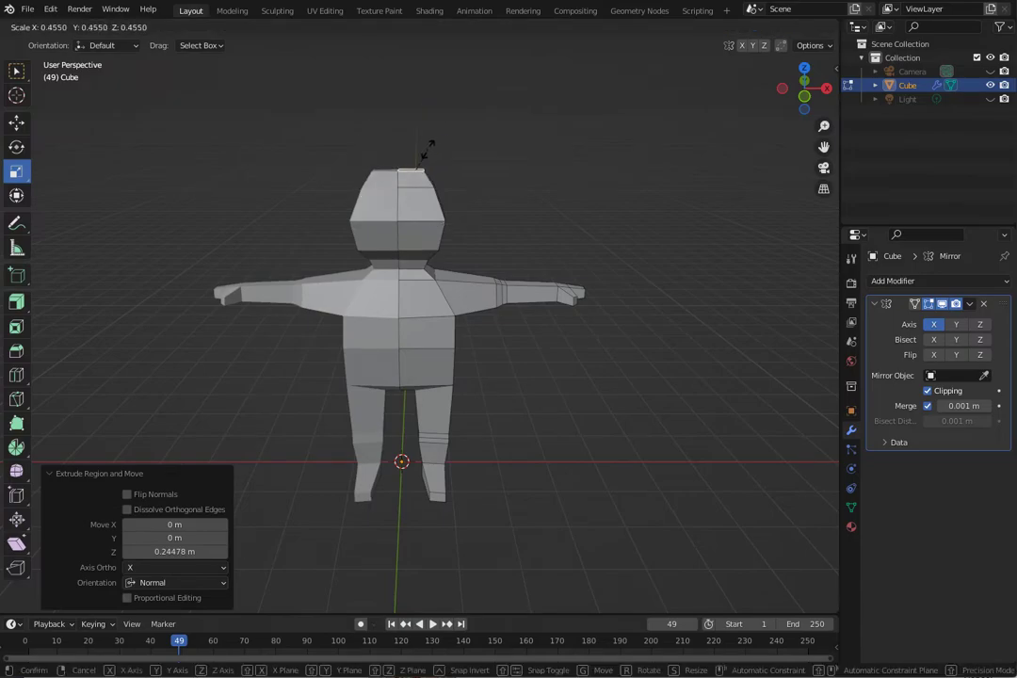
{"action": "left_click", "coordinate": [424, 151]}
Try to round the head's lower edge loop with To Sphere
{"action": "middle_click_drag", "start_coordinate": [341, 198], "coordinate": [320, 203]}
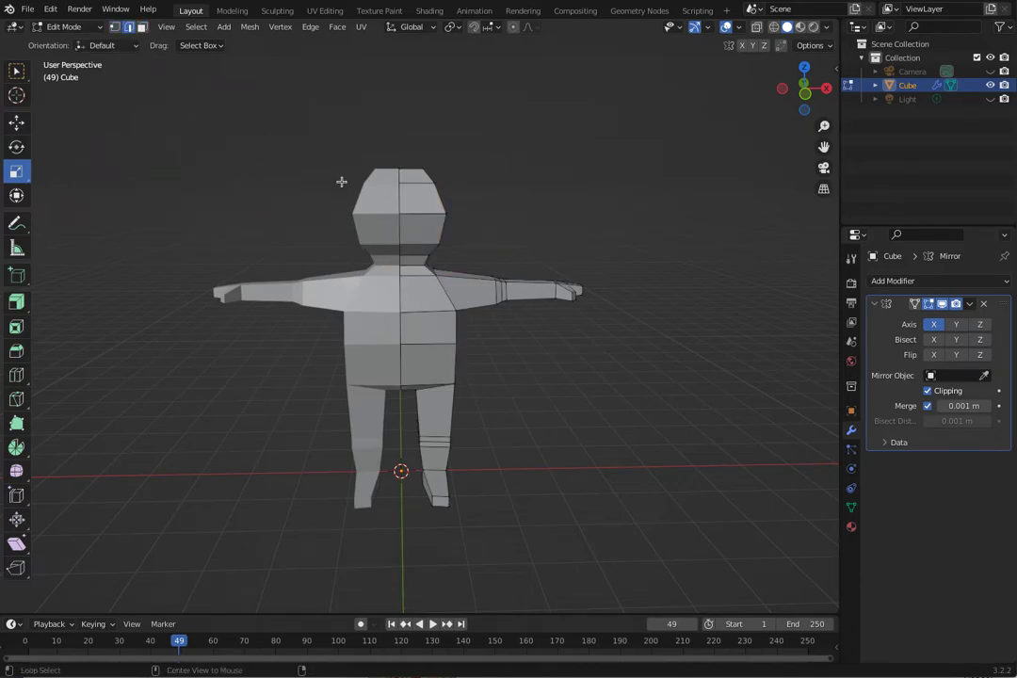
{"action": "middle_click_drag", "start_coordinate": [412, 263], "coordinate": [202, 184]}
{"action": "key", "text": "s"}
{"action": "left_click", "coordinate": [432, 240]}
{"action": "left_click", "coordinate": [261, 167]}
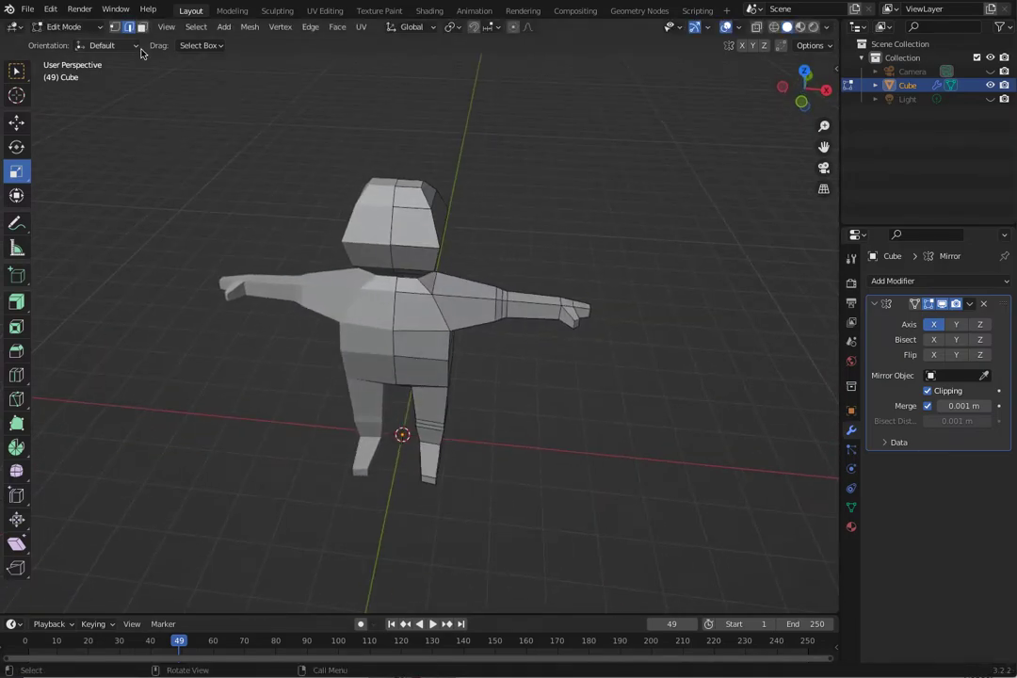
{"action": "key", "text": "l"}
{"action": "middle_click_drag", "start_coordinate": [404, 268], "coordinate": [343, 220]}
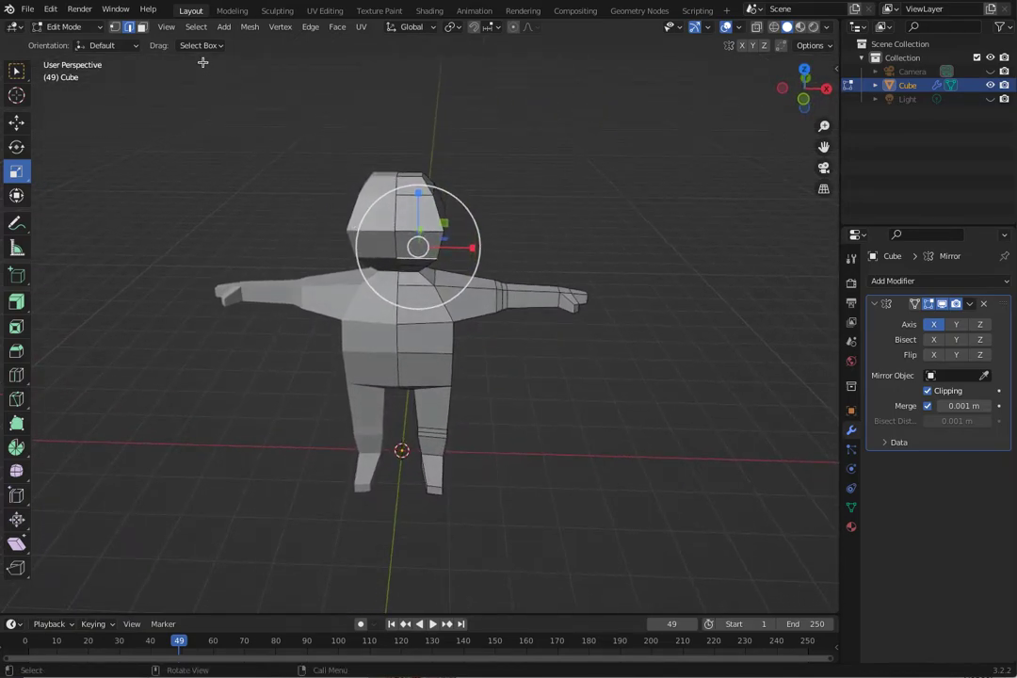
{"action": "left_click", "coordinate": [249, 26]}
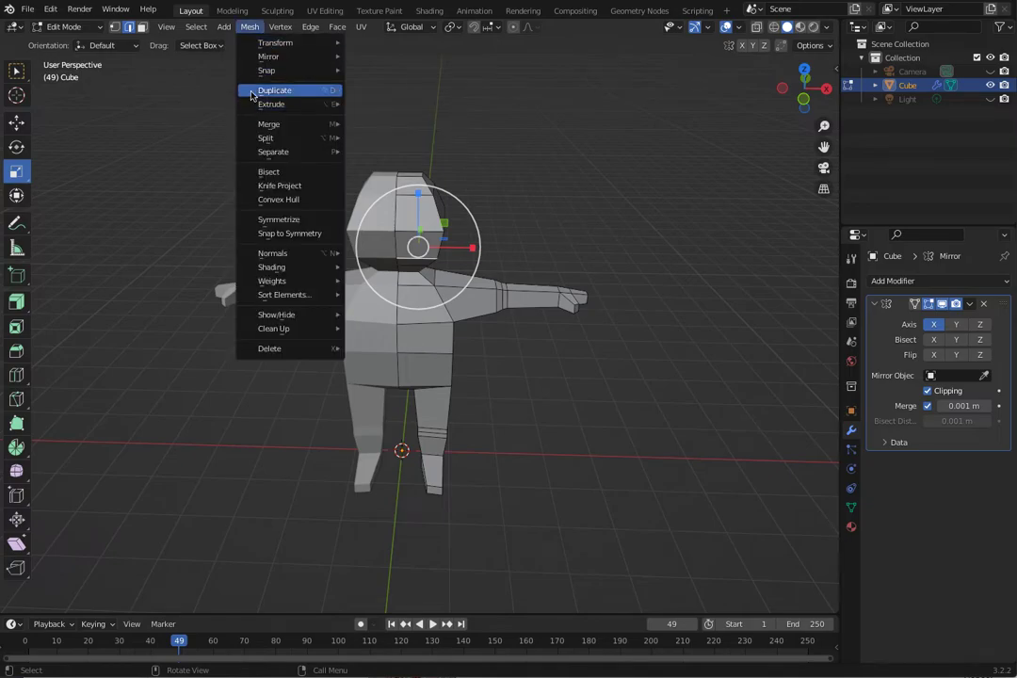
{"action": "mouse_move", "coordinate": [269, 44]}
{"action": "left_click", "coordinate": [372, 90]}
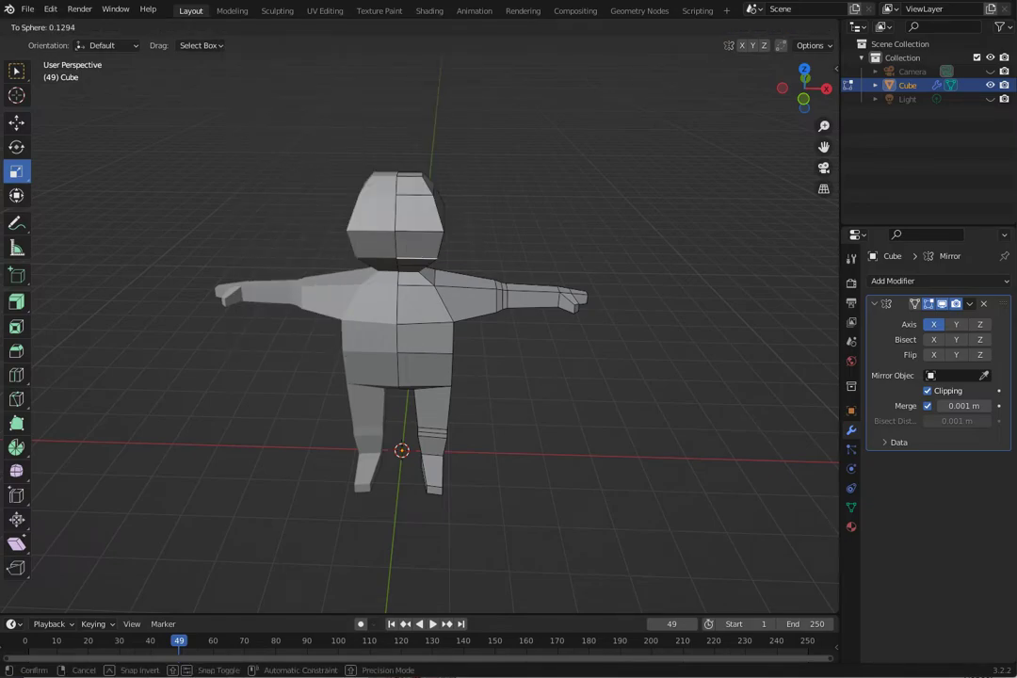
{"action": "left_click", "coordinate": [307, 230]}
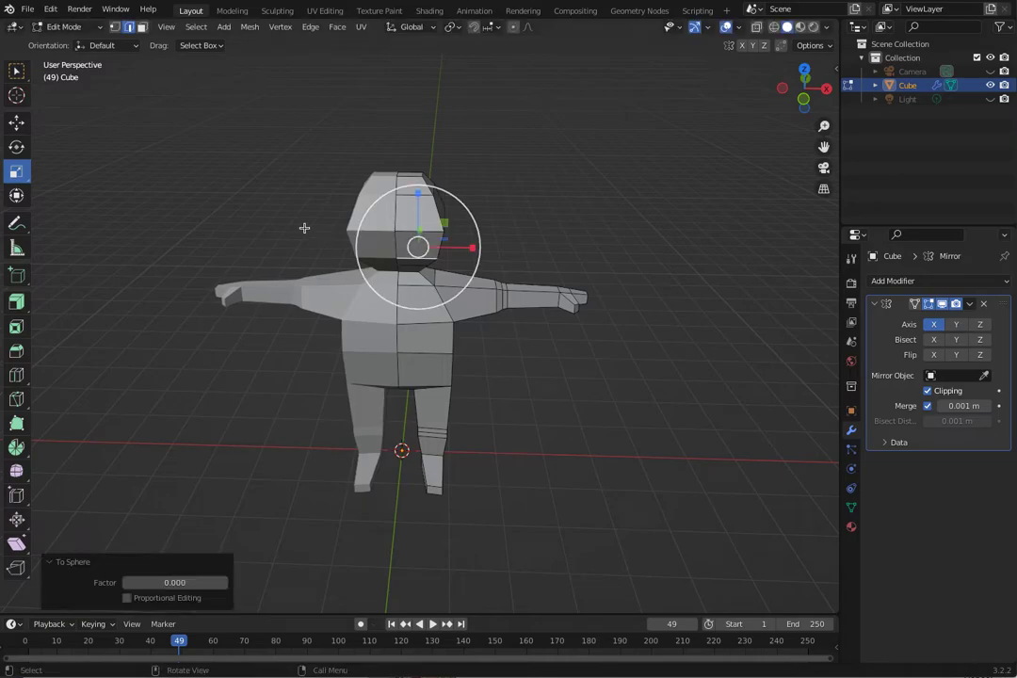
Try different To Sphere factors on the head's lower edge loop
{"action": "middle_click_drag", "start_coordinate": [345, 235], "coordinate": [293, 156]}
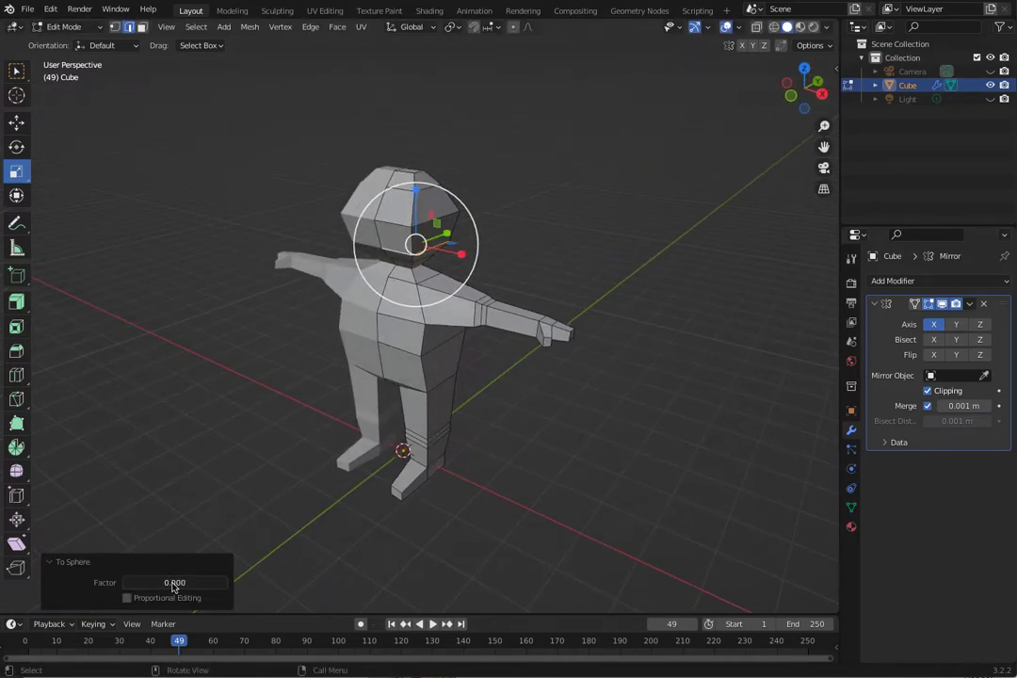
{"action": "left_click_drag", "start_coordinate": [202, 591], "coordinate": [290, 588]}
{"action": "left_click_drag", "start_coordinate": [373, 591], "coordinate": [262, 573]}
{"action": "mouse_move", "coordinate": [269, 237]}
{"action": "middle_mouse_down"}
{"action": "mouse_move", "coordinate": [211, 230]}
{"action": "mouse_move", "coordinate": [277, 241]}
{"action": "middle_mouse_up"}
{"action": "left_click", "coordinate": [277, 241]}
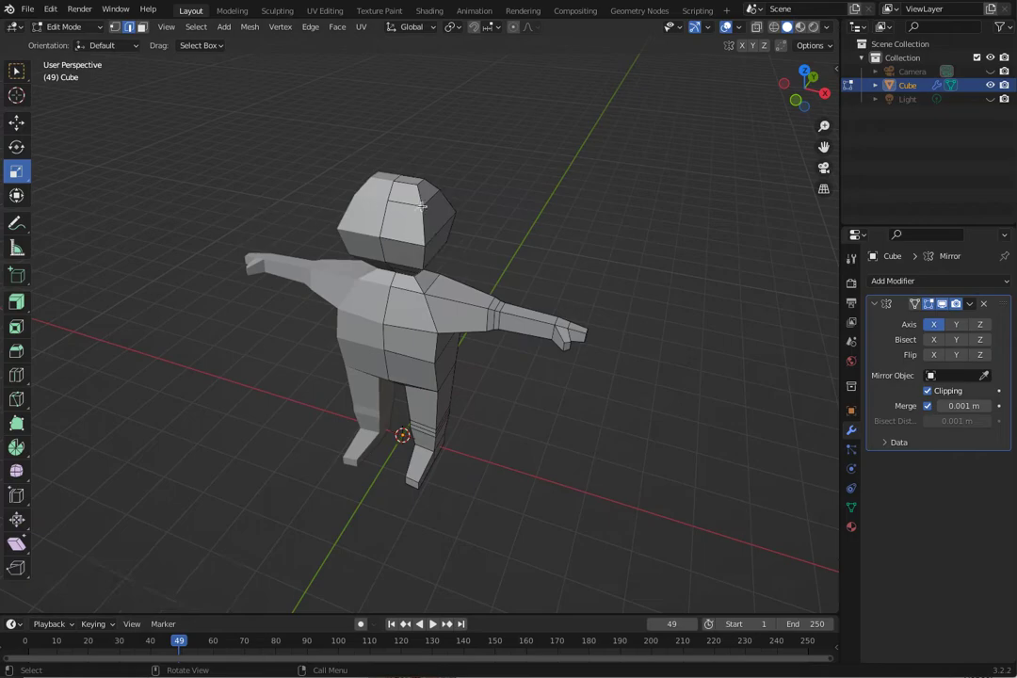
Try to round the edge loop at the head's widest level with To Sphere
{"action": "left_click", "coordinate": [400, 240]}
{"action": "left_click", "coordinate": [249, 157]}
{"action": "key", "text": "l"}
{"action": "middle_click_drag", "start_coordinate": [256, 137], "coordinate": [223, 50]}
{"action": "left_click", "coordinate": [247, 28]}
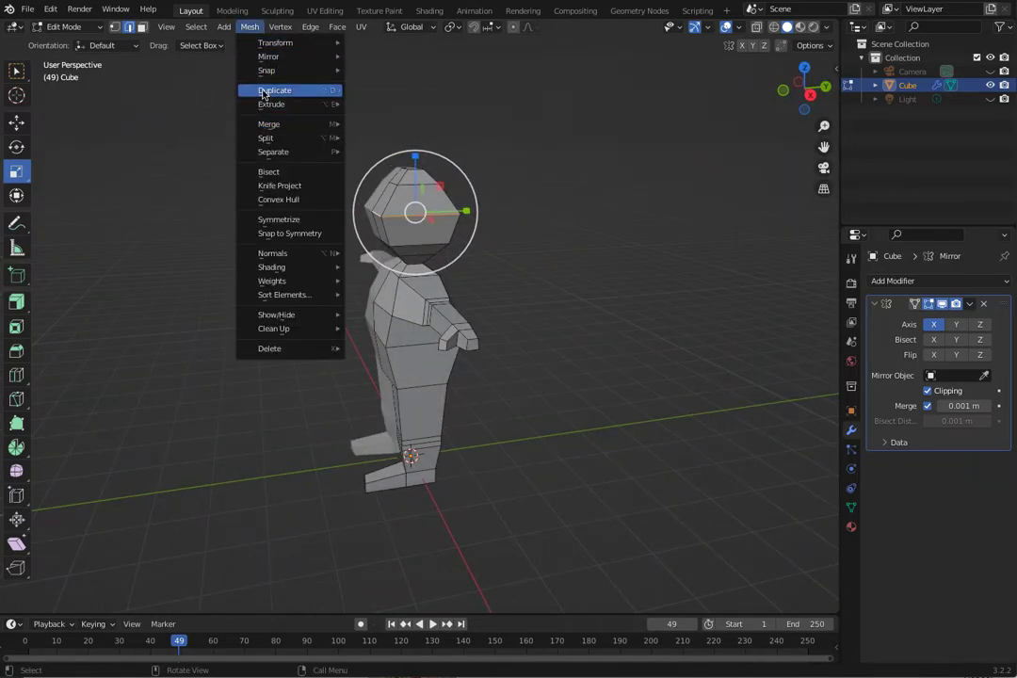
{"action": "mouse_move", "coordinate": [264, 42]}
{"action": "left_click", "coordinate": [387, 90]}
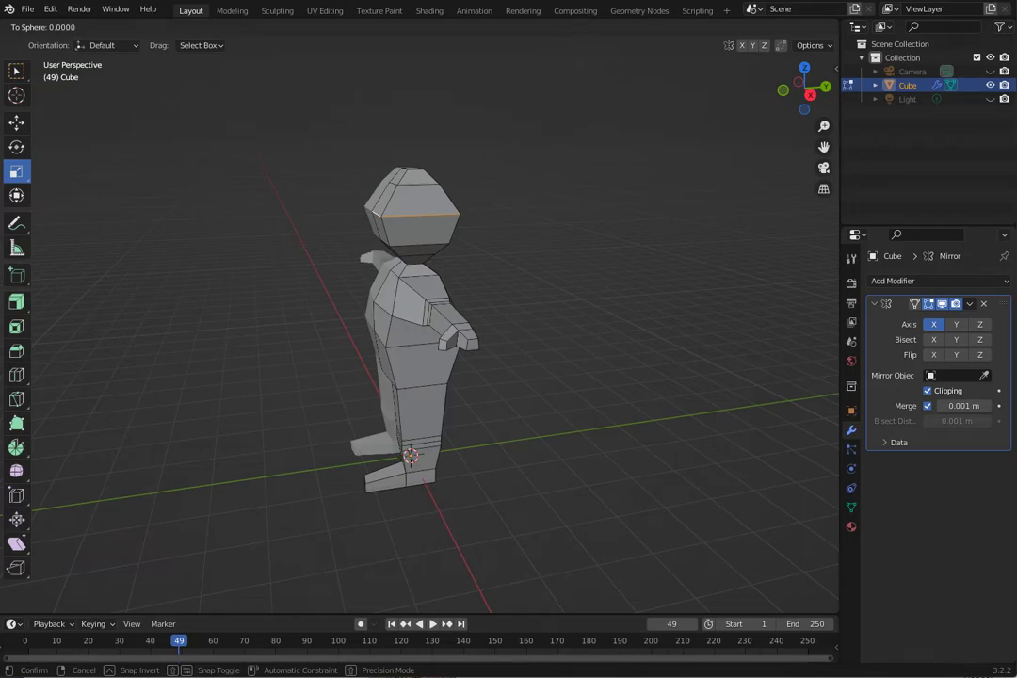
{"action": "left_click", "coordinate": [328, 277]}
Move the outer front corner vertex of the head's widest loop inward to start rounding the face
{"action": "middle_click_drag", "start_coordinate": [346, 281], "coordinate": [202, 293], "text": "alt"}
{"action": "middle_click_drag", "start_coordinate": [345, 303], "coordinate": [416, 304]}
{"action": "left_click", "coordinate": [407, 228]}
{"action": "middle_click_drag", "start_coordinate": [406, 228], "coordinate": [508, 243]}
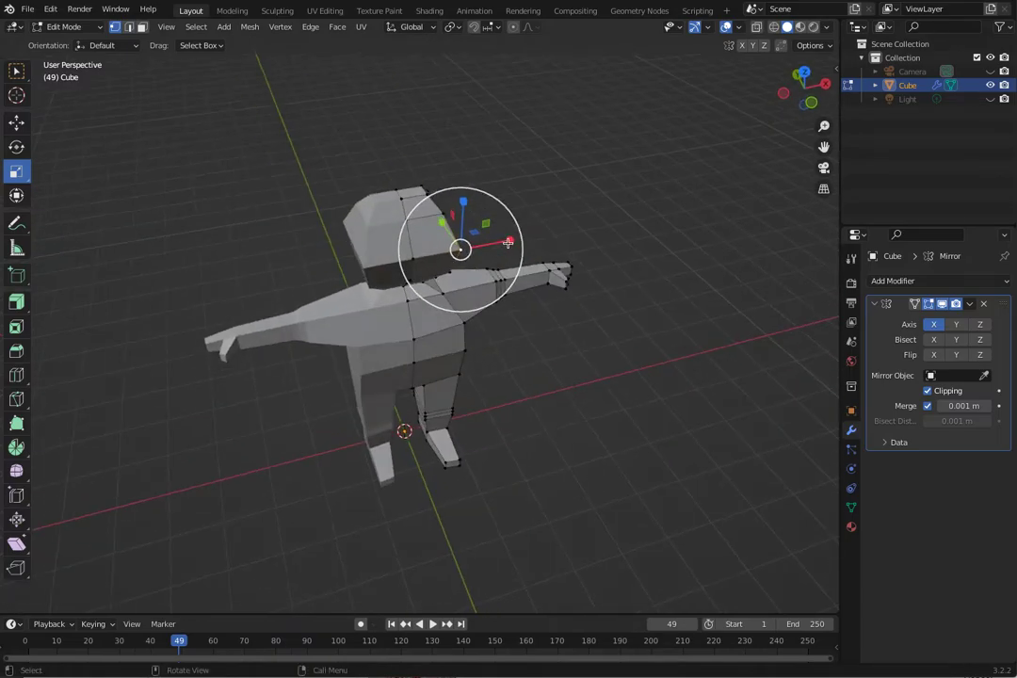
{"action": "key", "text": "shift+space"}
{"action": "key", "text": "g"}
{"action": "left_click_drag", "start_coordinate": [511, 242], "coordinate": [490, 243]}
{"action": "middle_click_drag", "start_coordinate": [490, 243], "coordinate": [485, 214]}
{"action": "left_click_drag", "start_coordinate": [485, 215], "coordinate": [480, 243]}
Shift the outer rear corner vertex of the head's widest loop inward to round the back of the head
{"action": "left_click", "coordinate": [445, 246]}
{"action": "middle_click_drag", "start_coordinate": [480, 243], "coordinate": [435, 227]}
{"action": "left_click", "coordinate": [453, 223]}
{"action": "left_click_drag", "start_coordinate": [504, 226], "coordinate": [483, 254]}
{"action": "left_click", "coordinate": [443, 252]}
{"action": "middle_click_drag", "start_coordinate": [483, 255], "coordinate": [423, 220]}
Move the upper head's outer front vertex about 0.1 m back along Y and its centre front vertex slightly forward
{"action": "left_click", "coordinate": [441, 187]}
{"action": "left_click_drag", "start_coordinate": [469, 199], "coordinate": [500, 198]}
{"action": "middle_click_drag", "start_coordinate": [500, 197], "coordinate": [465, 205]}
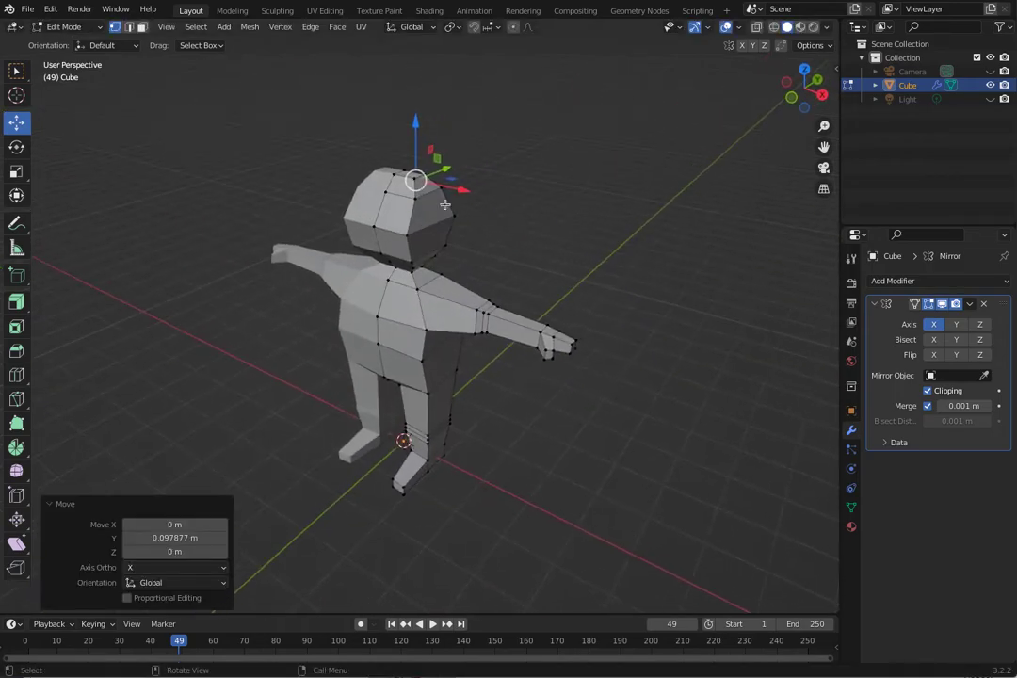
{"action": "left_click", "coordinate": [386, 192]}
{"action": "middle_click_drag", "start_coordinate": [386, 192], "coordinate": [299, 197]}
{"action": "left_click_drag", "start_coordinate": [436, 179], "coordinate": [425, 180]}
Shift the outer front vertex of the head's widest loop back along Y
{"action": "left_click", "coordinate": [367, 216]}
{"action": "middle_click_drag", "start_coordinate": [363, 221], "coordinate": [328, 224]}
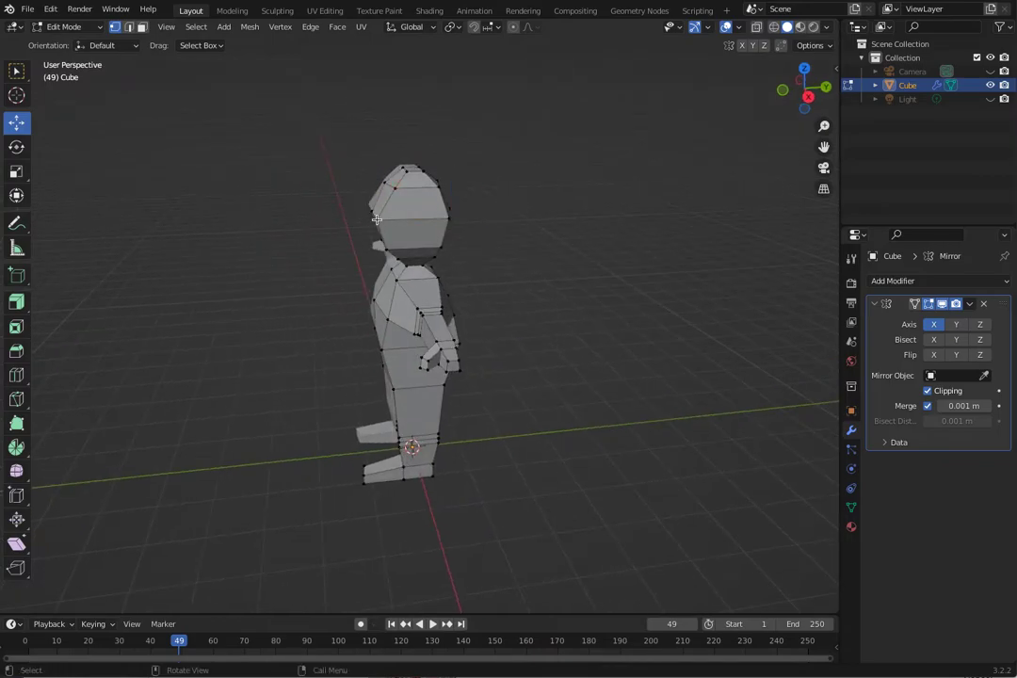
{"action": "left_click_drag", "start_coordinate": [423, 217], "coordinate": [440, 216]}
{"action": "middle_click_drag", "start_coordinate": [439, 216], "coordinate": [476, 195]}
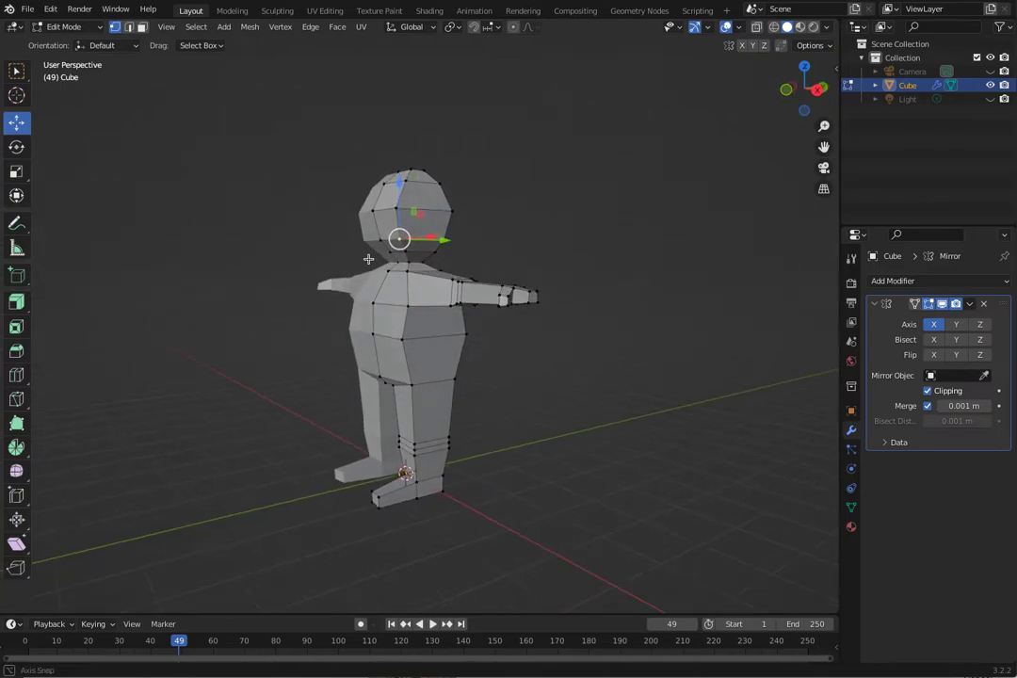
Nudge the selected outer front vertex of the head's lower loop slightly along Y, finishing with nothing selected
{"action": "middle_click_drag", "start_coordinate": [373, 258], "coordinate": [413, 260]}
{"action": "mouse_move", "coordinate": [441, 239]}
{"action": "left_mouse_down"}
{"action": "mouse_move", "coordinate": [449, 236]}
{"action": "mouse_move", "coordinate": [442, 241]}
{"action": "left_mouse_up"}
{"action": "middle_click_drag", "start_coordinate": [442, 241], "coordinate": [305, 198]}
{"action": "left_click", "coordinate": [203, 208]}
{"action": "middle_click_drag", "start_coordinate": [203, 207], "coordinate": [249, 226]}
{"action": "middle_click_drag", "start_coordinate": [276, 262], "coordinate": [337, 393]}
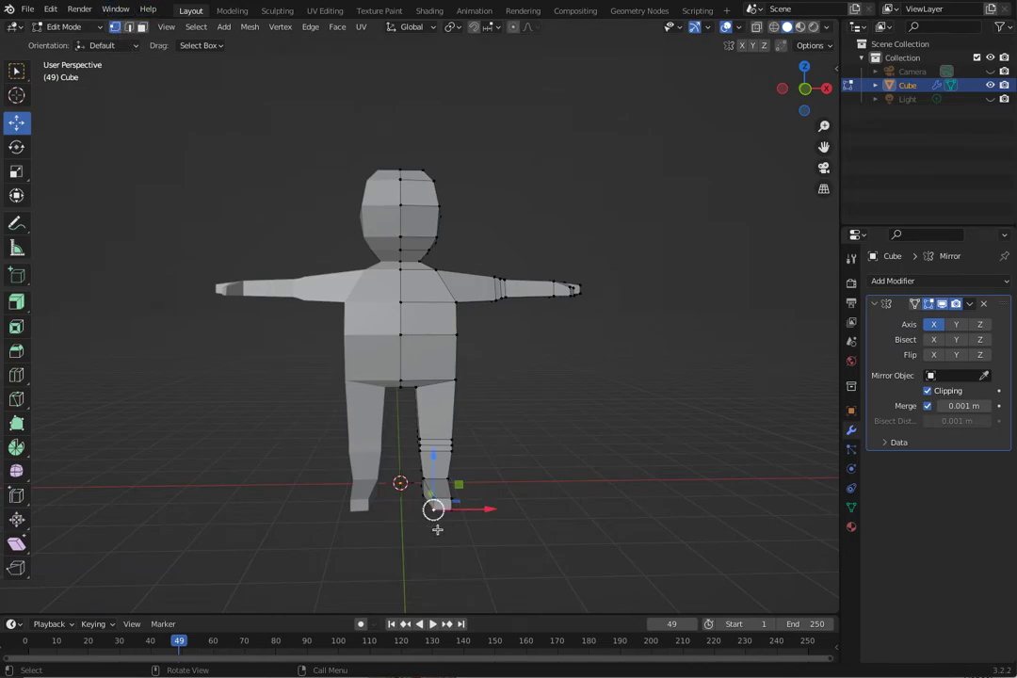
Move the foot's front toe face slightly inward along X
{"action": "middle_click_drag", "start_coordinate": [391, 515], "coordinate": [374, 529]}
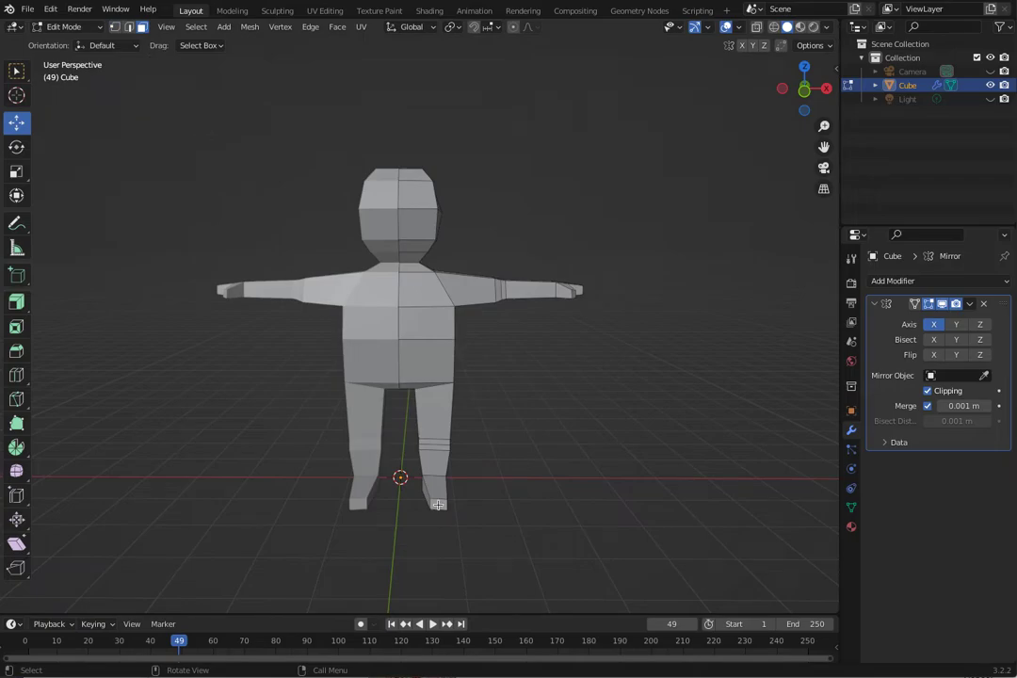
{"action": "left_click_drag", "start_coordinate": [491, 504], "coordinate": [479, 506]}
{"action": "middle_click_drag", "start_coordinate": [479, 507], "coordinate": [239, 370]}
Scale the torso's middle edge loop uniformly to 0.550 to form a waist
{"action": "left_click", "coordinate": [129, 29]}
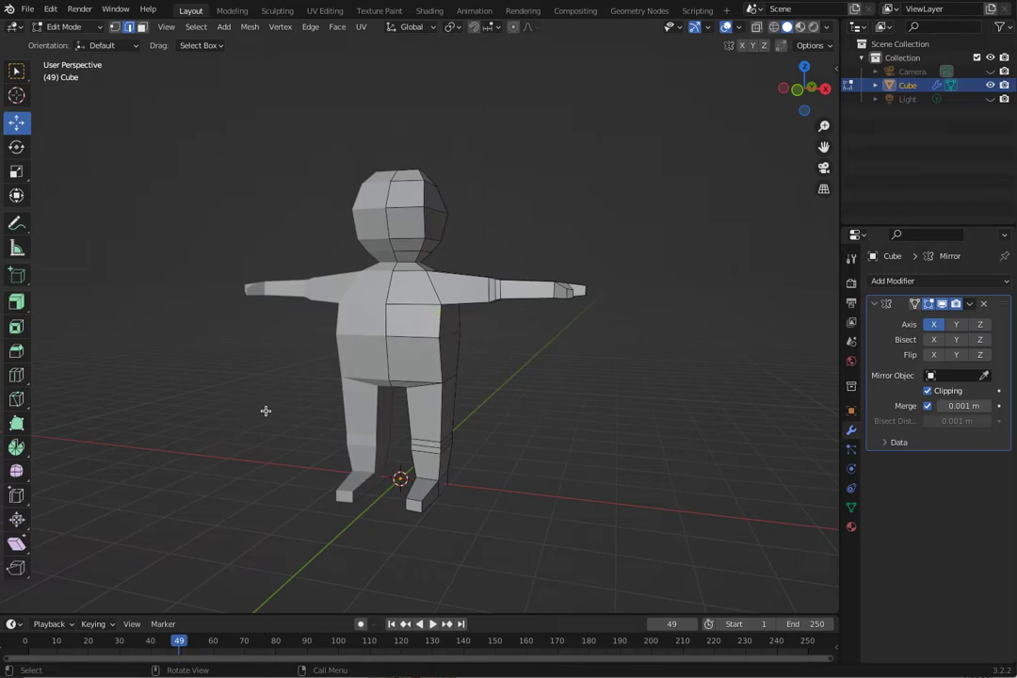
{"action": "middle_click_drag", "start_coordinate": [376, 333], "coordinate": [377, 370]}
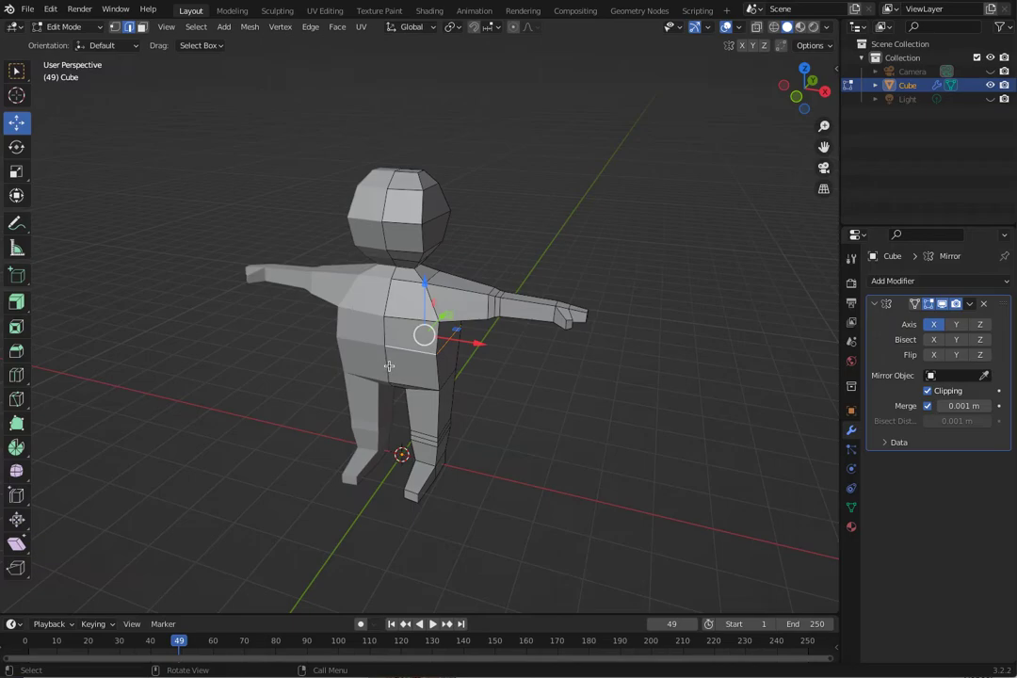
{"action": "key", "text": "shift+space"}
{"action": "key", "text": "s"}
{"action": "key", "text": "s"}
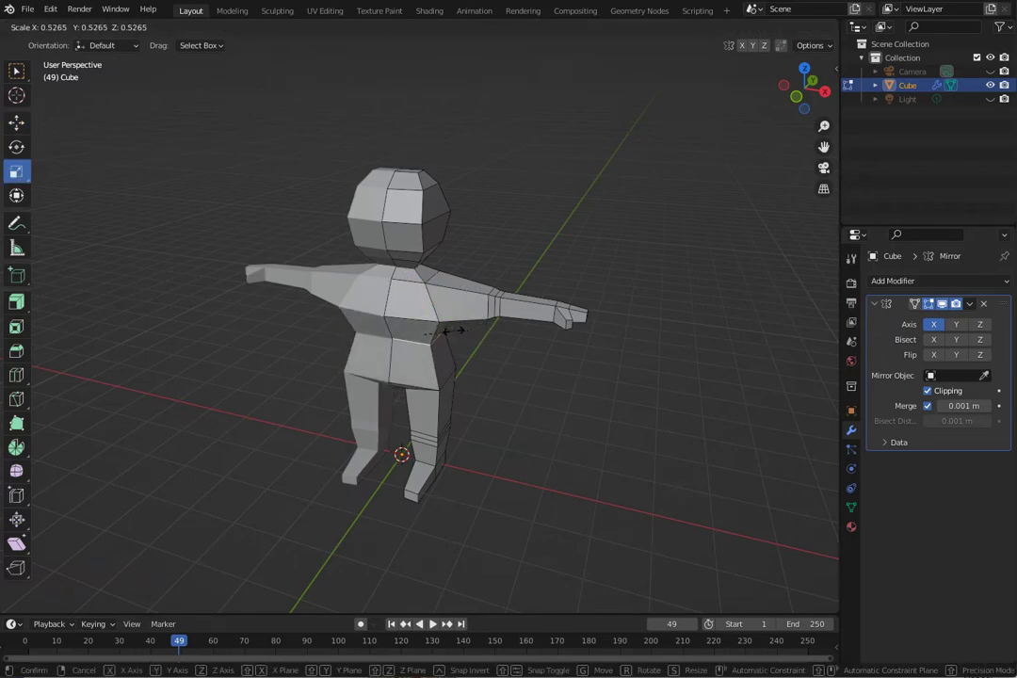
{"action": "left_click", "coordinate": [447, 332]}
{"action": "middle_click_drag", "start_coordinate": [442, 332], "coordinate": [378, 287]}
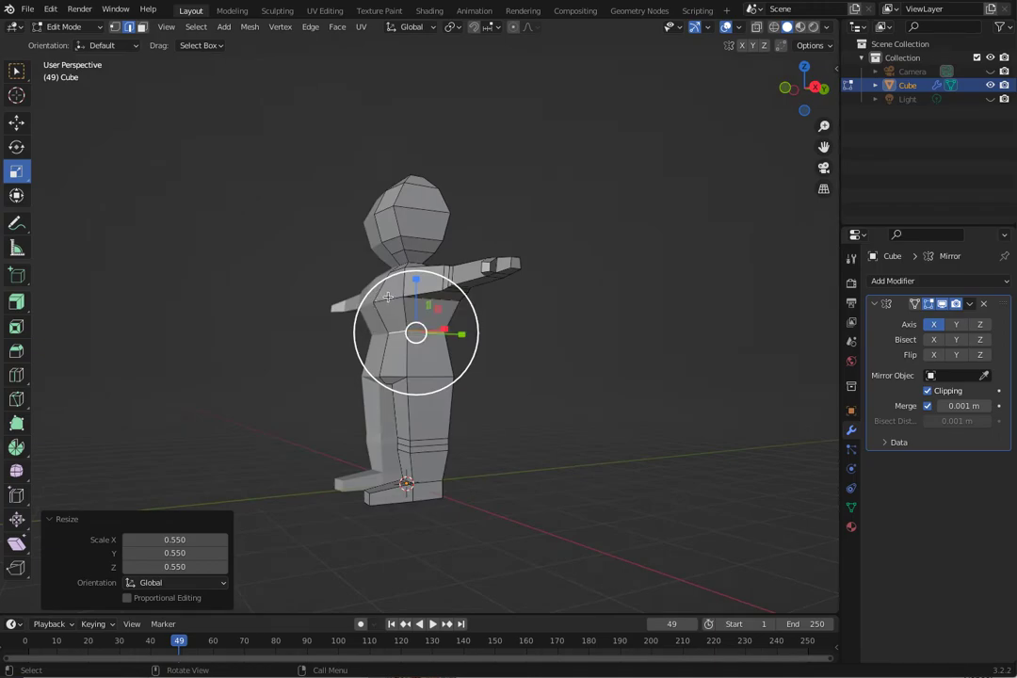
Lower the waist edge loop along Z, followed by raising it 0.43476 m
{"action": "key", "text": "shift+space"}
{"action": "key", "text": "g"}
{"action": "left_click_drag", "start_coordinate": [415, 277], "coordinate": [416, 315]}
{"action": "middle_click_drag", "start_coordinate": [452, 325], "coordinate": [565, 364]}
{"action": "left_click_drag", "start_coordinate": [421, 311], "coordinate": [421, 283]}
{"action": "middle_click_drag", "start_coordinate": [421, 283], "coordinate": [322, 280]}
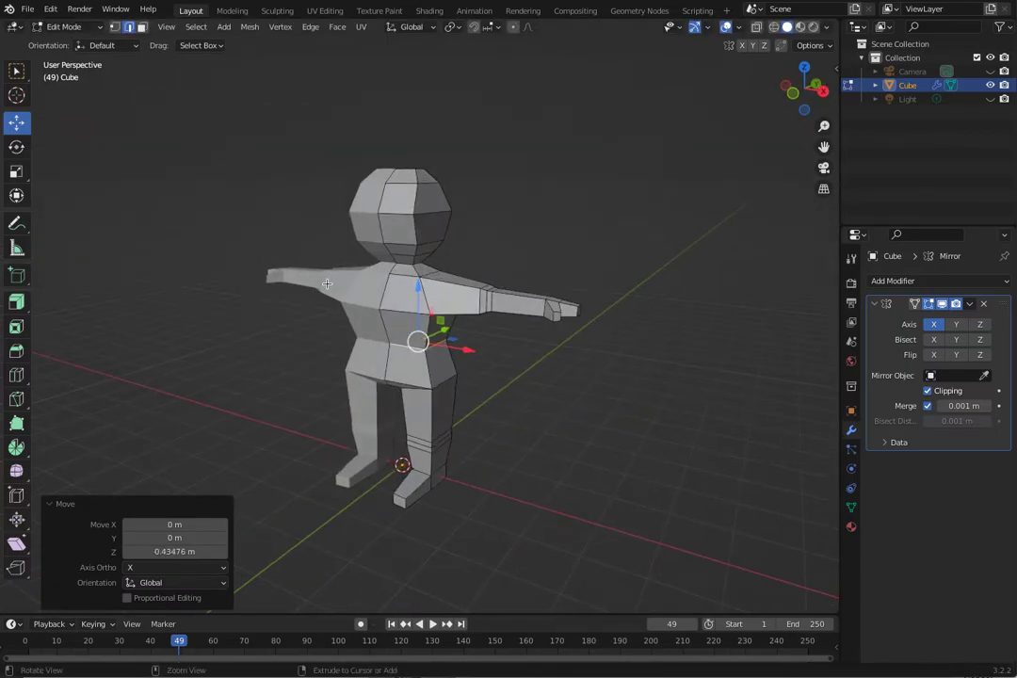
Undo the waist loop's vertical moves and its scaling
{"action": "key", "text": "ctrl+z"}
{"action": "key", "text": "ctrl+z"}
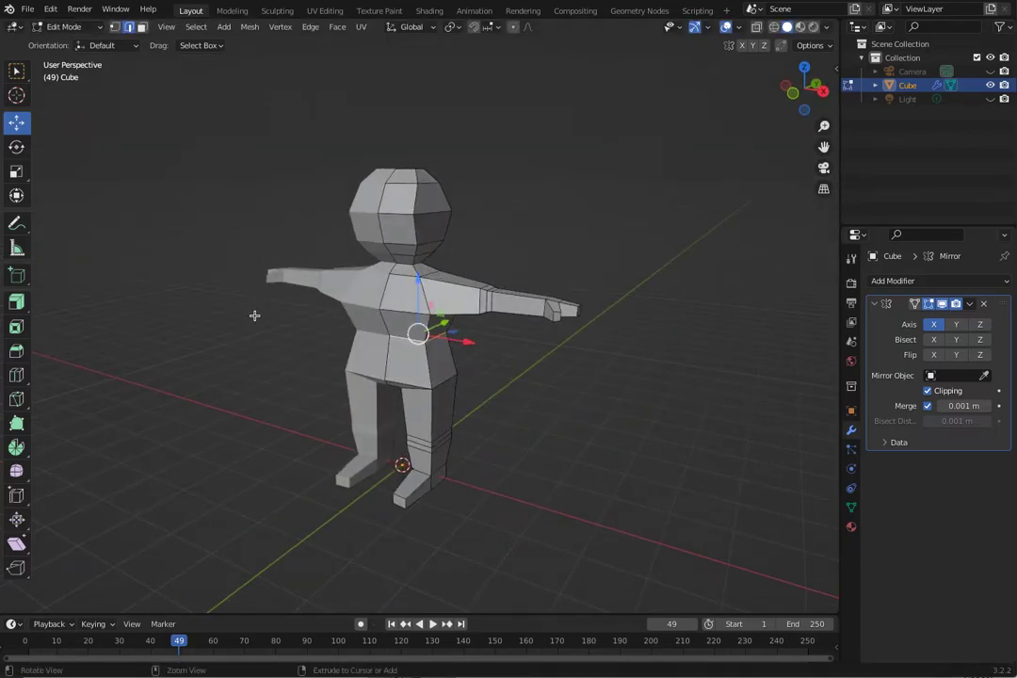
{"action": "key", "text": "ctrl+z"}
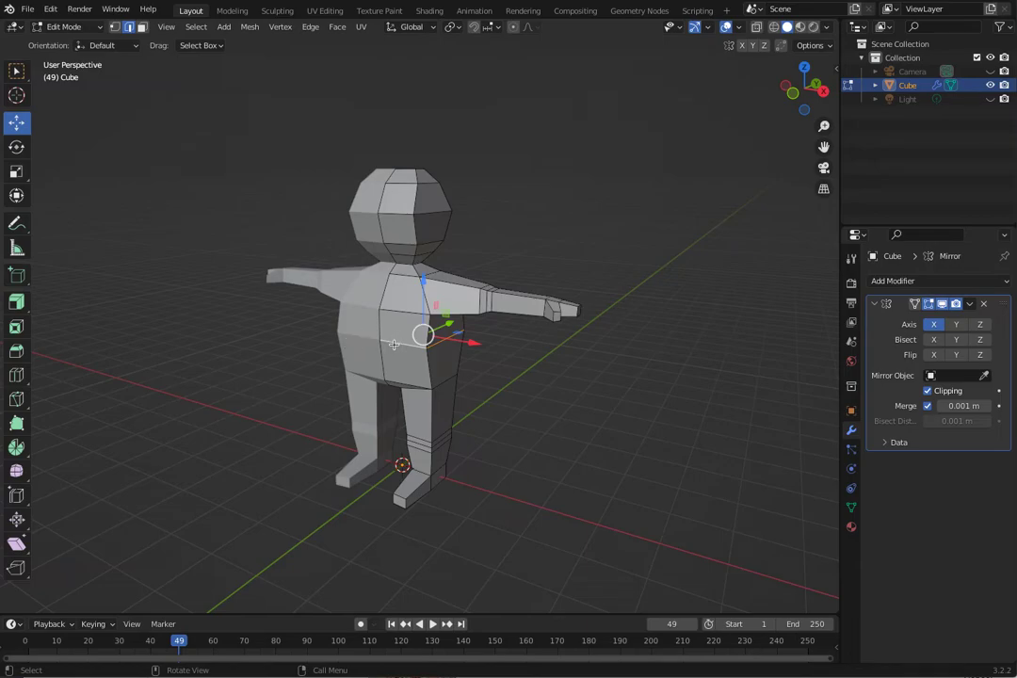
Scale the torso's middle edge loop down slightly and uniformly for a subtler waist
{"action": "key", "text": "s"}
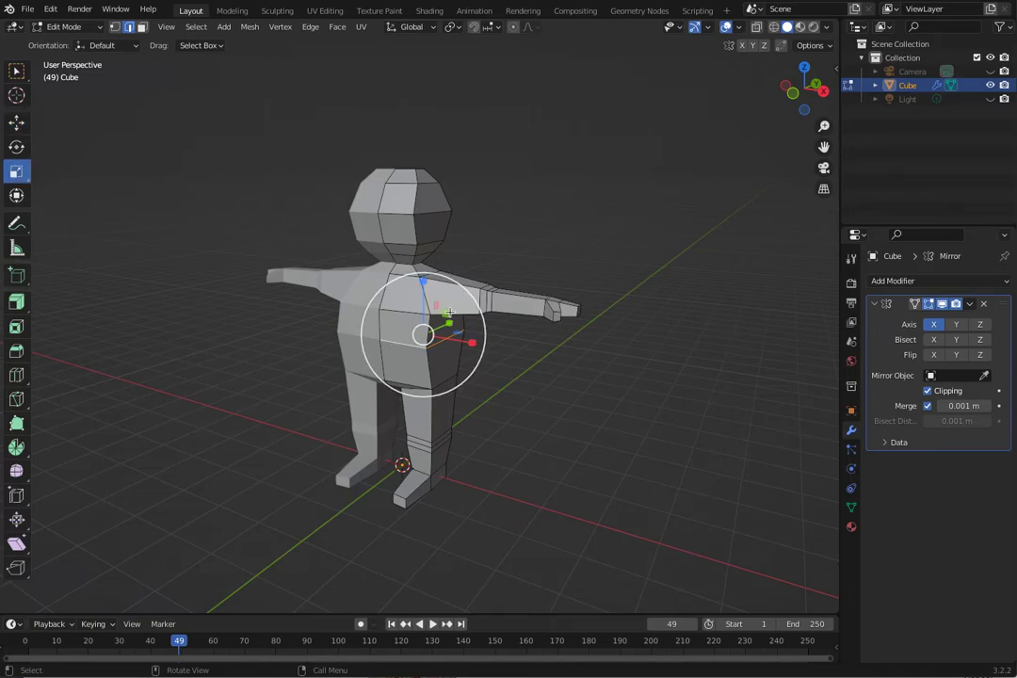
{"action": "left_click_drag", "start_coordinate": [474, 302], "coordinate": [458, 307]}
{"action": "middle_click_drag", "start_coordinate": [259, 343], "coordinate": [19, 308]}
{"action": "middle_click_drag", "start_coordinate": [266, 293], "coordinate": [155, 387]}
Extrude the faces on the crown of the head 0.1992 m along their normal to start a hat
{"action": "left_click", "coordinate": [391, 209]}
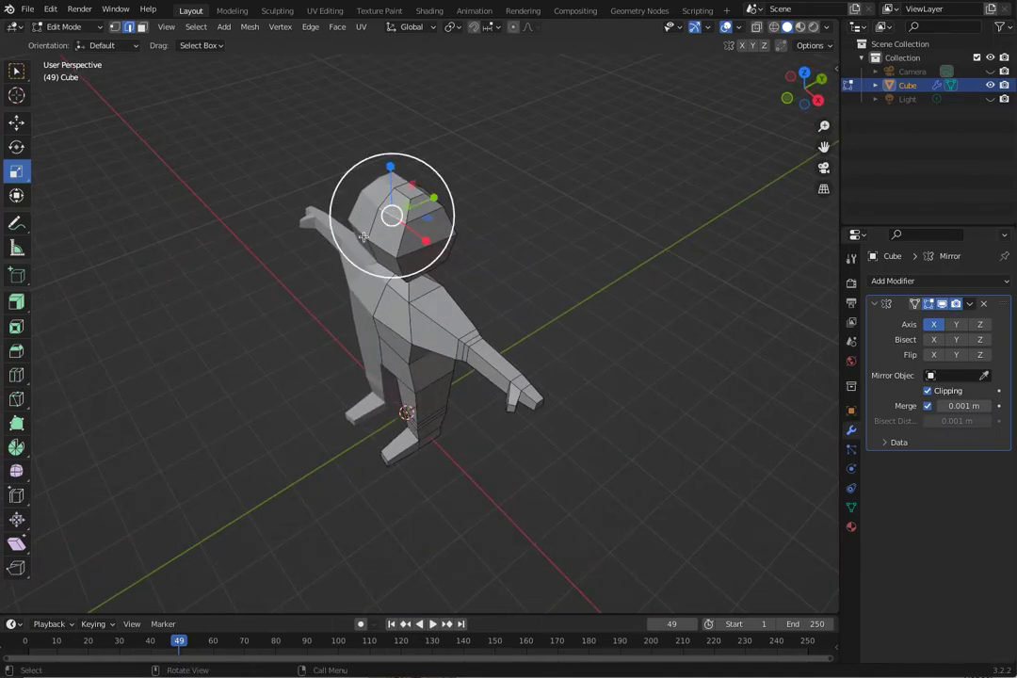
{"action": "left_click", "coordinate": [141, 27]}
{"action": "left_click", "coordinate": [395, 203]}
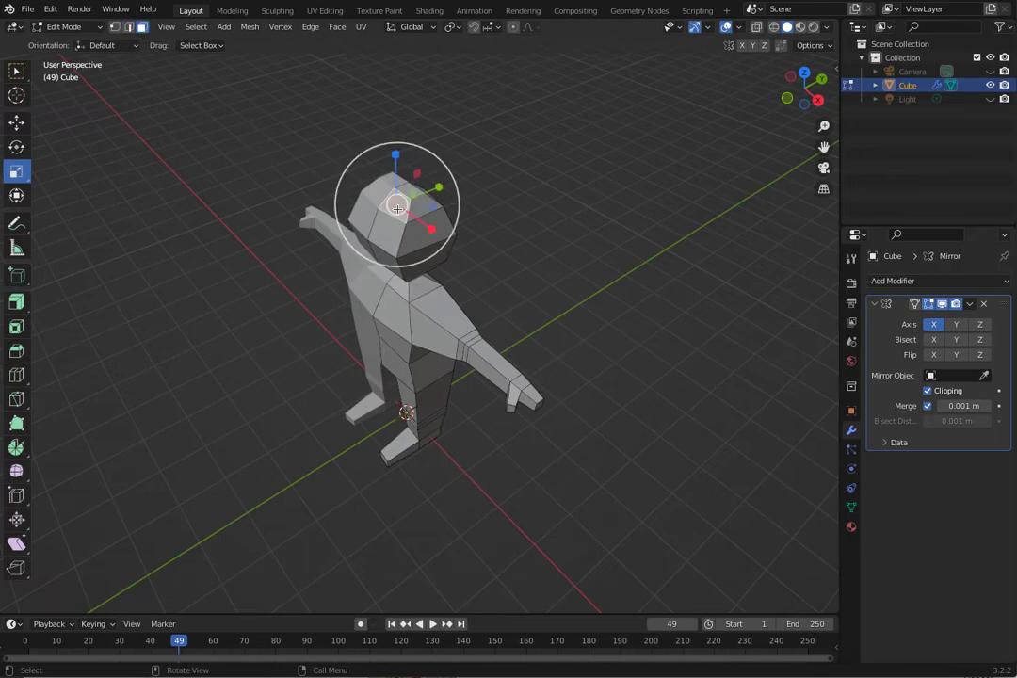
{"action": "middle_click_drag", "start_coordinate": [279, 184], "coordinate": [245, 265]}
{"action": "left_click", "coordinate": [407, 232], "text": "shift"}
{"action": "left_click", "coordinate": [412, 251], "text": "shift"}
{"action": "left_click", "coordinate": [433, 245], "text": "shift"}
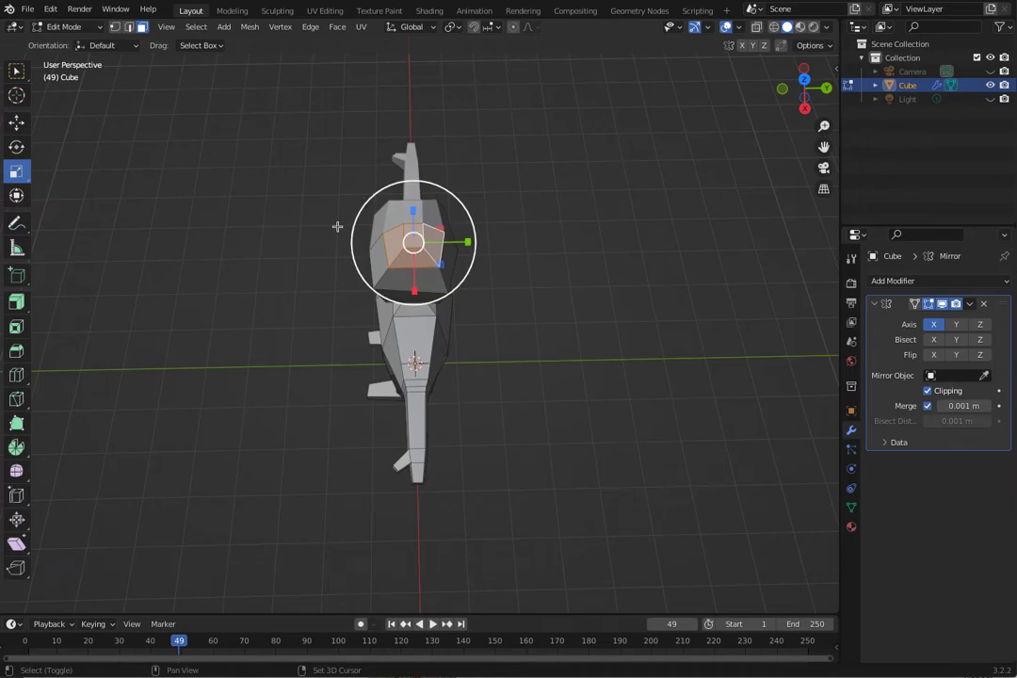
{"action": "key", "text": "w"}
{"action": "middle_click_drag", "start_coordinate": [326, 254], "coordinate": [456, 259]}
{"action": "key", "text": "e"}
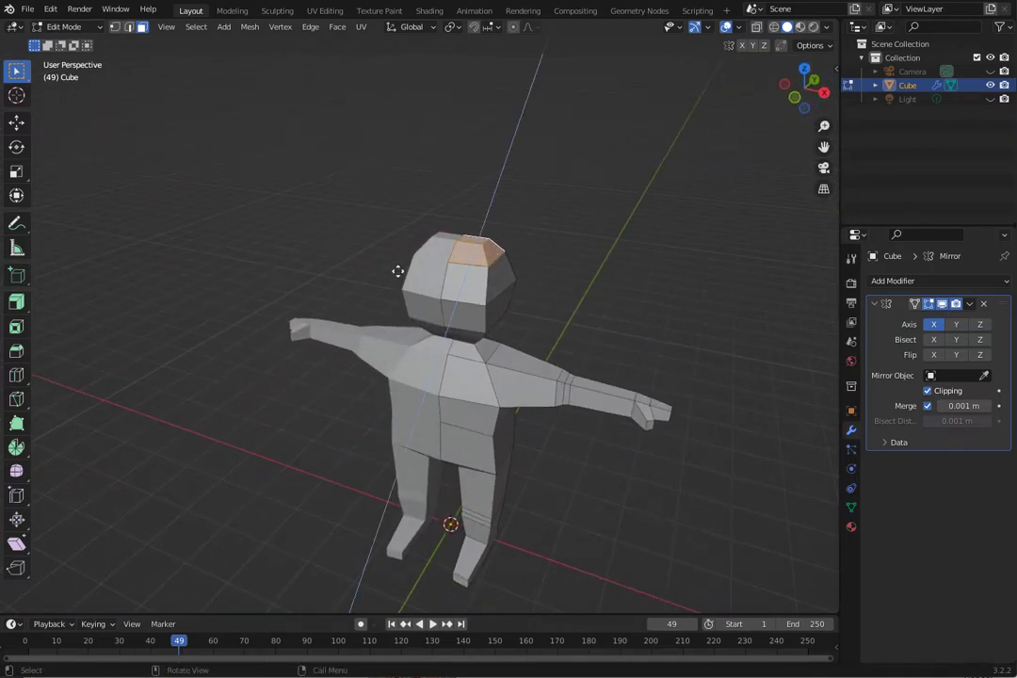
{"action": "left_click", "coordinate": [415, 264]}
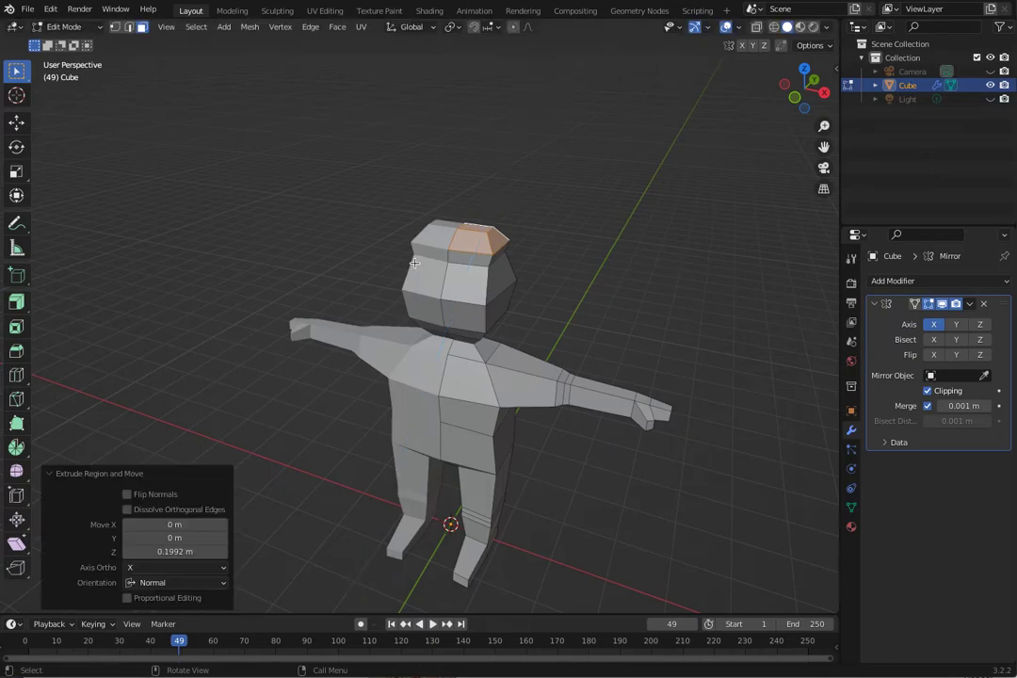
Scale the extruded hat faces uniformly to 2.049 and flatten them to 0.744 along Z
{"action": "key", "text": "shift+space"}
{"action": "key", "text": "s"}
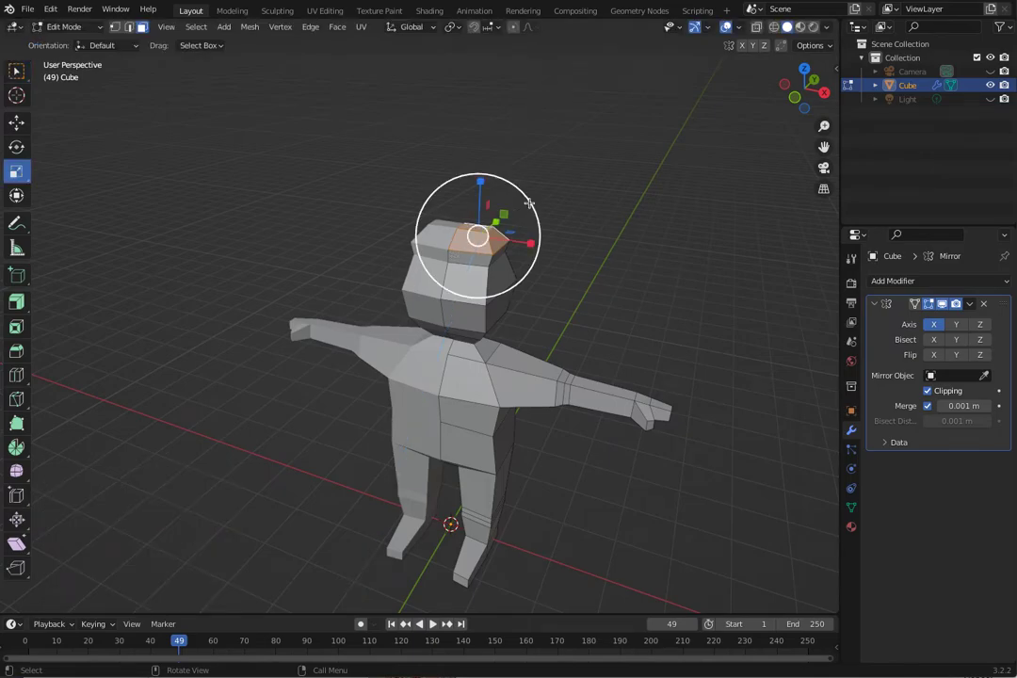
{"action": "key", "text": "s"}
{"action": "left_click", "coordinate": [613, 207]}
{"action": "middle_click_drag", "start_coordinate": [613, 206], "coordinate": [537, 189]}
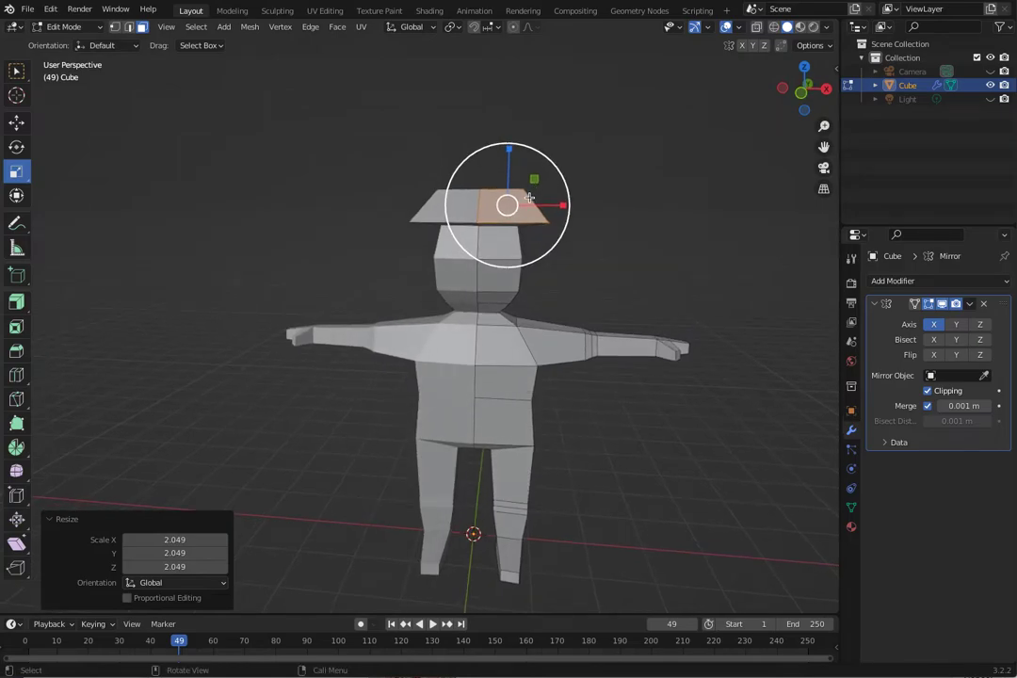
{"action": "key", "text": "s"}
{"action": "key", "text": "z"}
{"action": "left_click", "coordinate": [509, 170]}
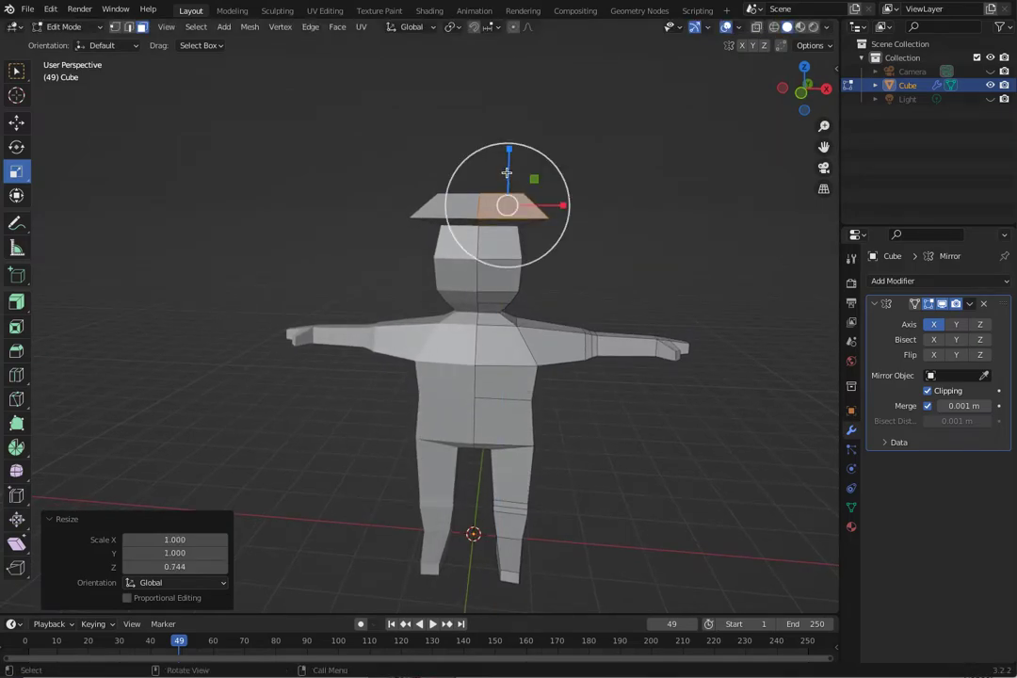
Lower the hat faces 0.3217 m along Z onto the head and deselect them
{"action": "key", "text": "shift+space"}
{"action": "key", "text": "g"}
{"action": "left_click_drag", "start_coordinate": [509, 151], "coordinate": [508, 172]}
{"action": "middle_click_drag", "start_coordinate": [508, 172], "coordinate": [475, 224]}
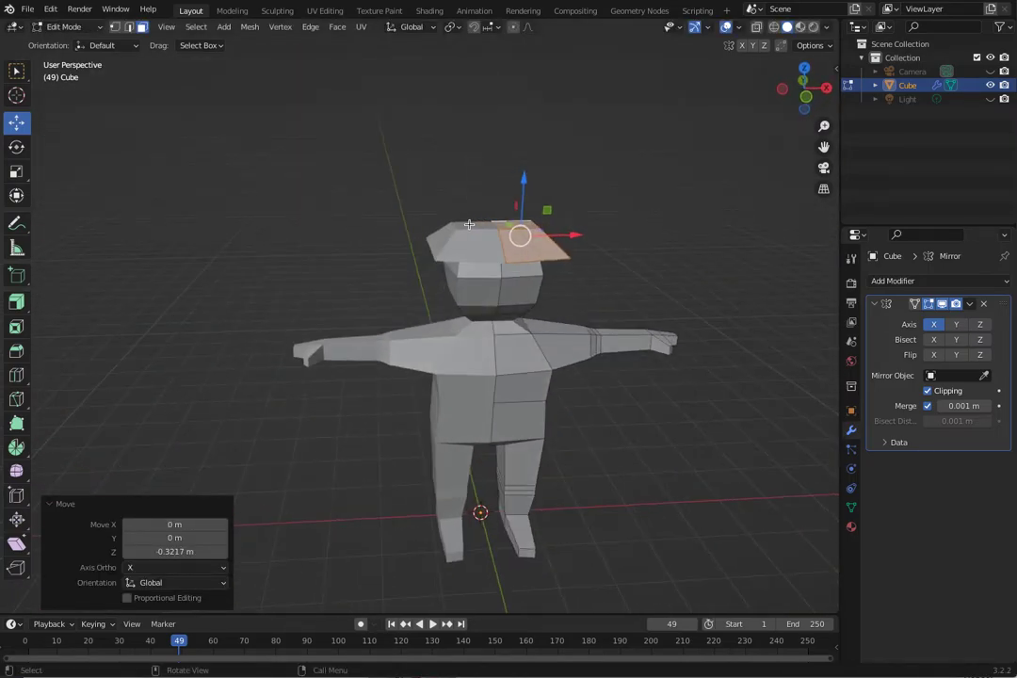
{"action": "left_click", "coordinate": [348, 222]}
{"action": "middle_click_drag", "start_coordinate": [348, 222], "coordinate": [250, 245]}
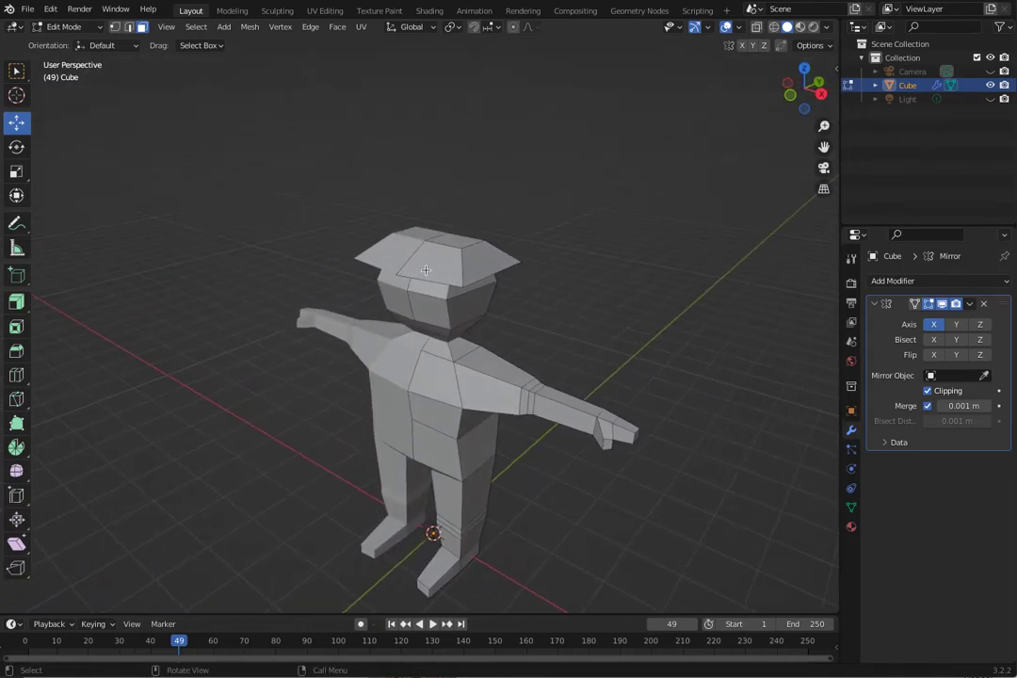
Try to move the hat's front face 0.51058 m forward along Y
{"action": "left_click", "coordinate": [381, 257]}
{"action": "mouse_move", "coordinate": [384, 254]}
{"action": "middle_mouse_down"}
{"action": "mouse_move", "coordinate": [318, 268]}
{"action": "mouse_move", "coordinate": [393, 261]}
{"action": "middle_mouse_up"}
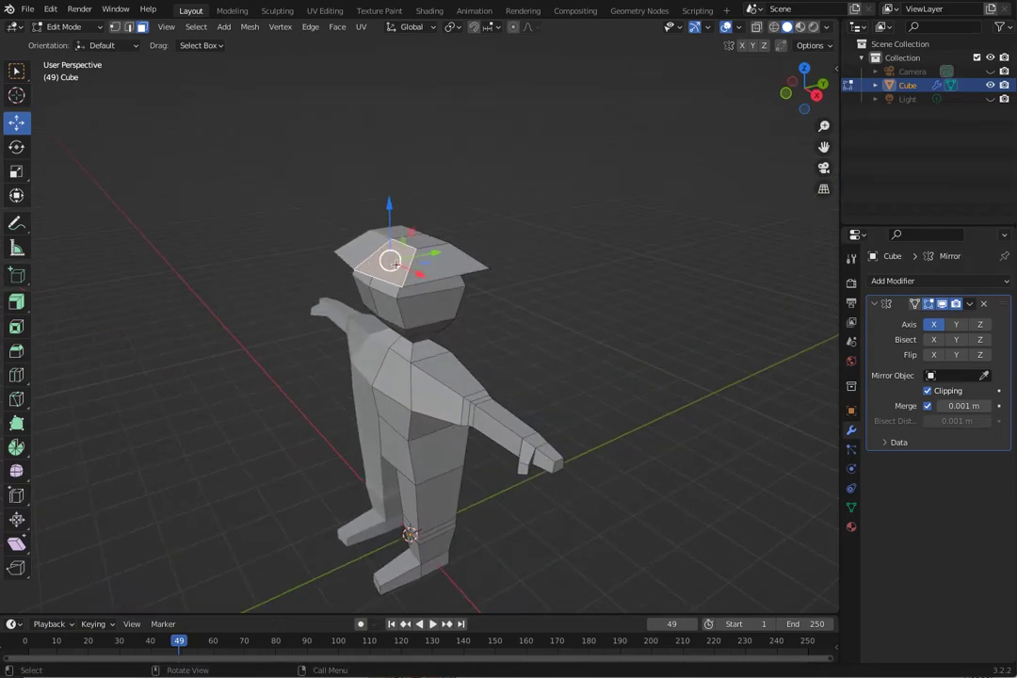
{"action": "left_click_drag", "start_coordinate": [432, 252], "coordinate": [393, 256]}
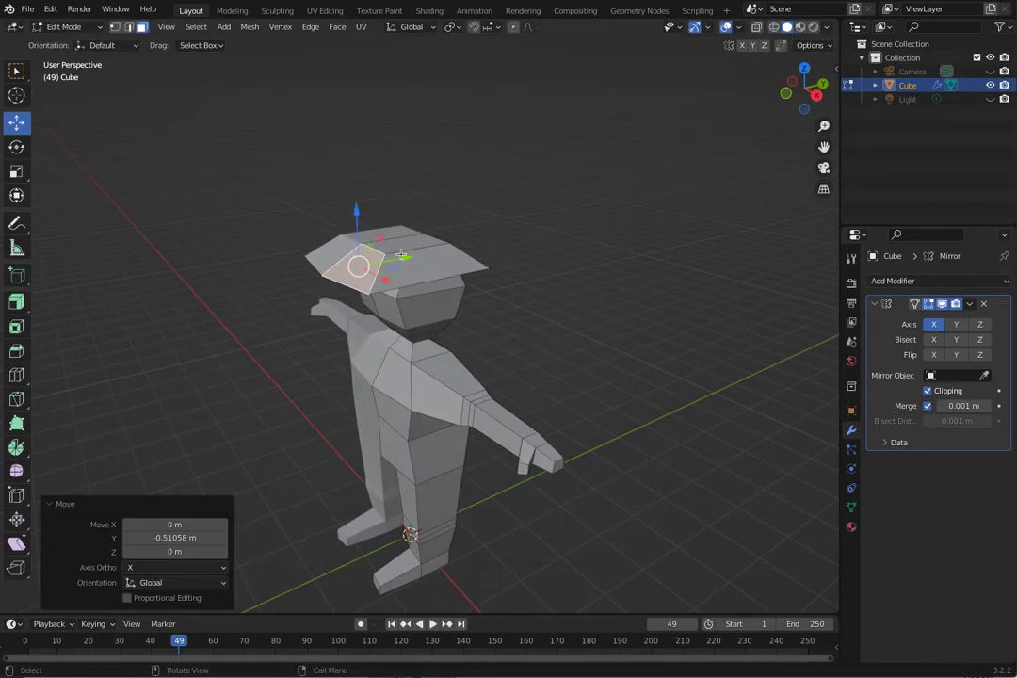
{"action": "key", "text": "ctrl+z"}
Try to extrude the hat's front face 0.55291 m along its normal
{"action": "key", "text": "e"}
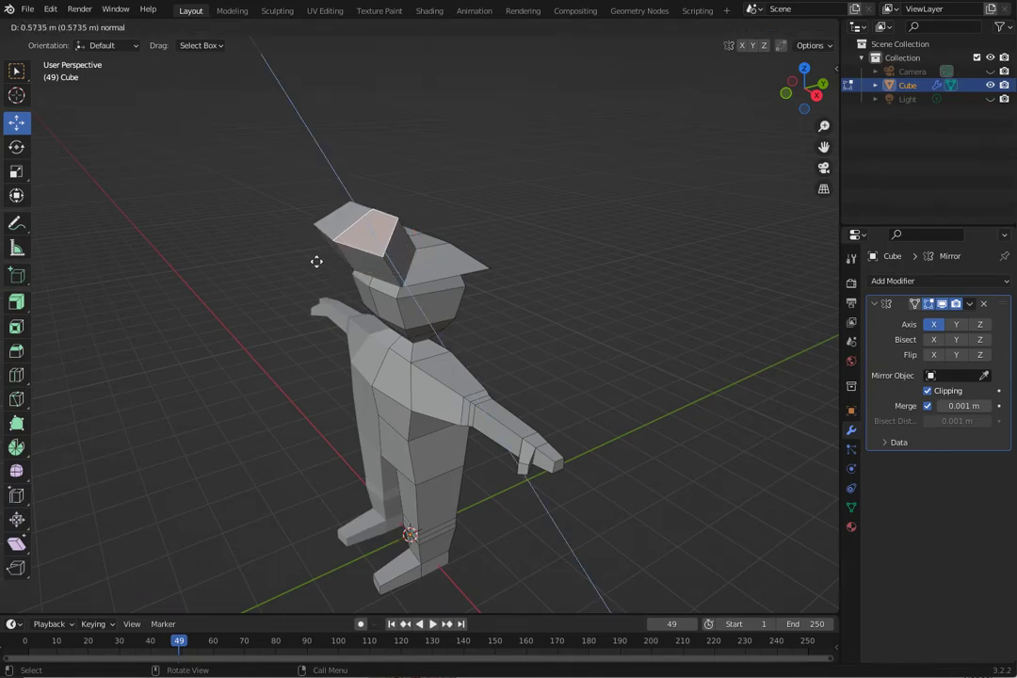
{"action": "left_click", "coordinate": [317, 262]}
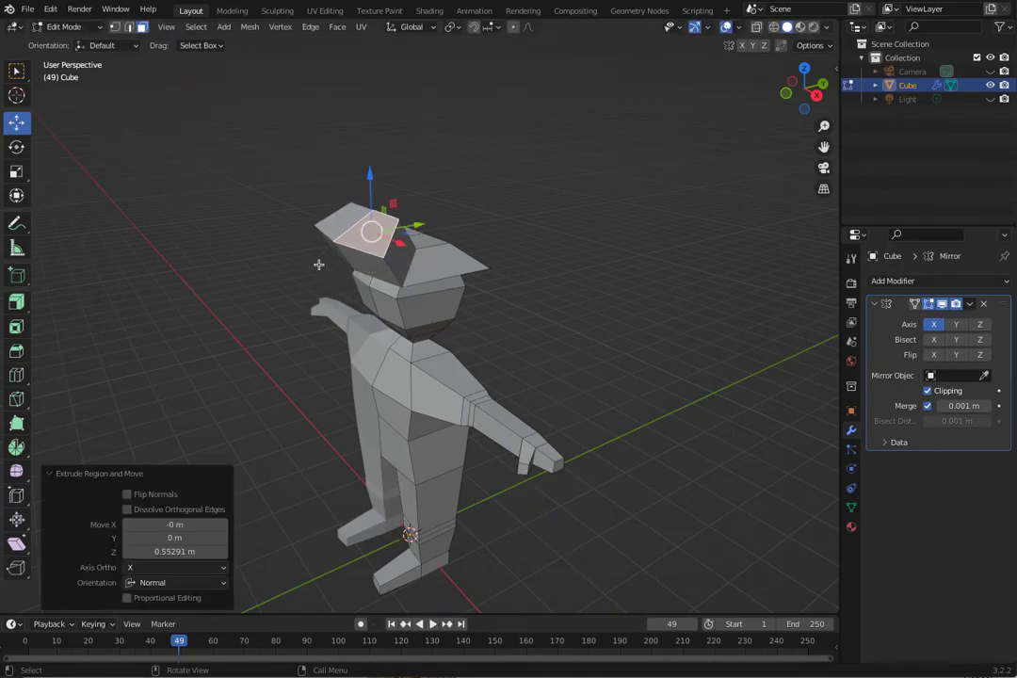
{"action": "key", "text": "ctrl+z"}
Extrude the hat's front face outward with the Extrude Region tool to form a visor
{"action": "left_click_drag", "start_coordinate": [19, 298], "coordinate": [82, 303]}
{"action": "middle_click_drag", "start_coordinate": [325, 291], "coordinate": [247, 306]}
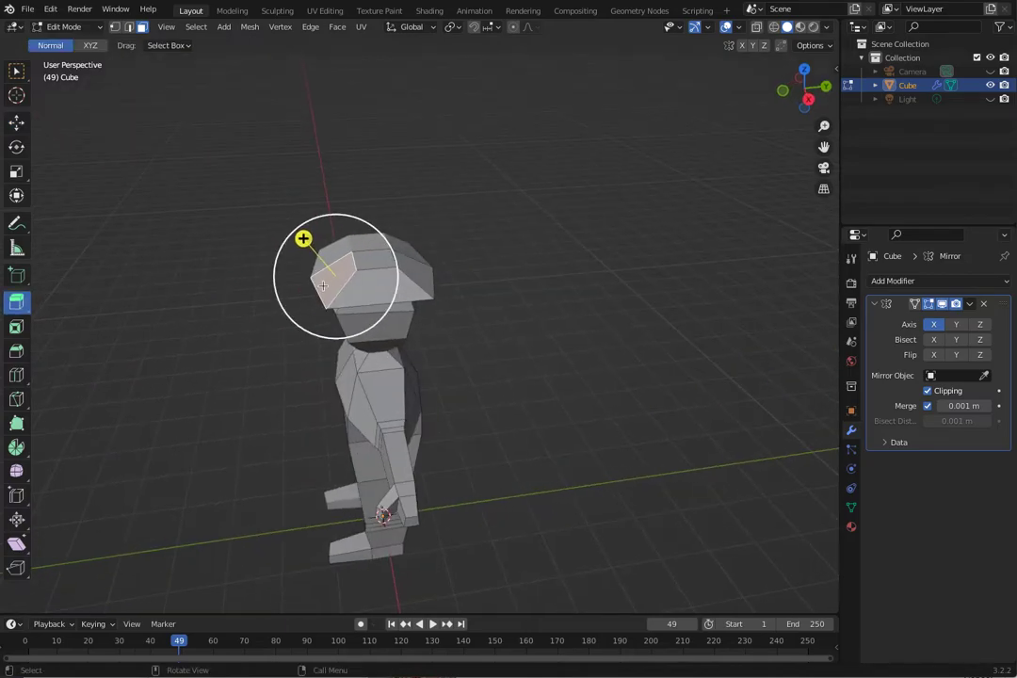
{"action": "left_click_drag", "start_coordinate": [304, 236], "coordinate": [263, 226]}
{"action": "middle_click_drag", "start_coordinate": [289, 238], "coordinate": [265, 234]}
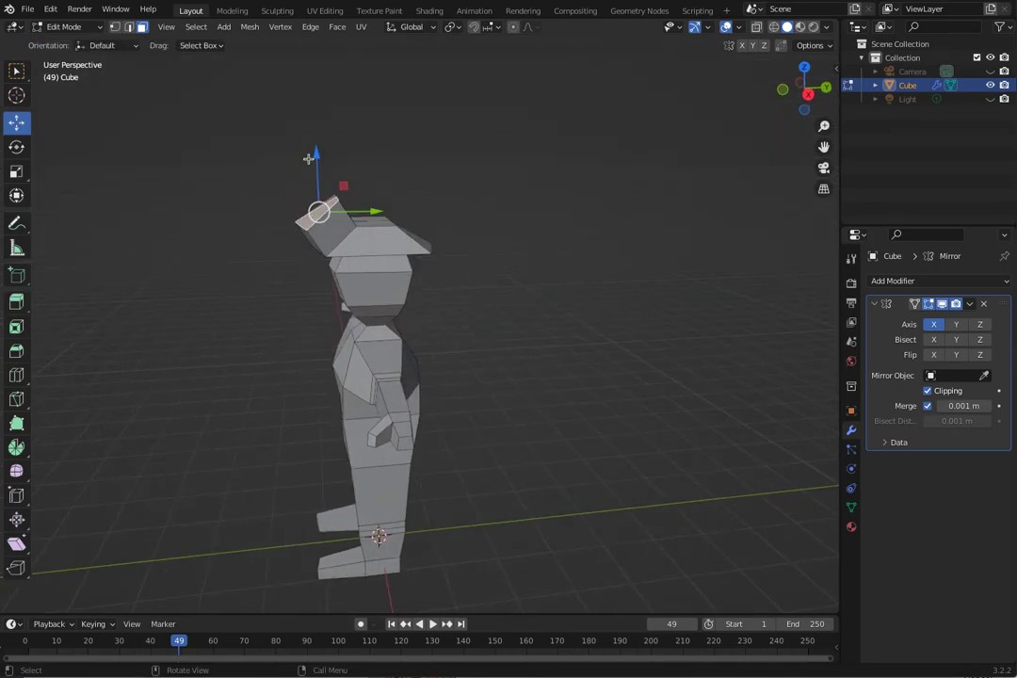
Lower the visor's face 0.4356 m along Z and move it 0.36551 m forward along Y
{"action": "left_click_drag", "start_coordinate": [318, 153], "coordinate": [300, 202]}
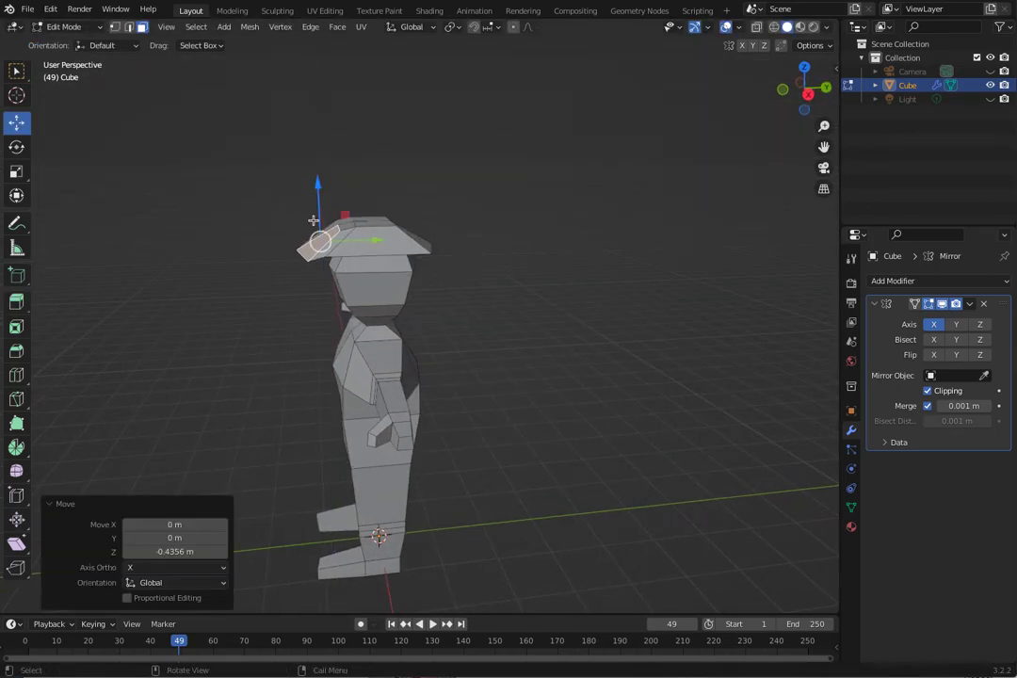
{"action": "left_click_drag", "start_coordinate": [370, 237], "coordinate": [343, 237]}
{"action": "middle_click_drag", "start_coordinate": [342, 238], "coordinate": [423, 293]}
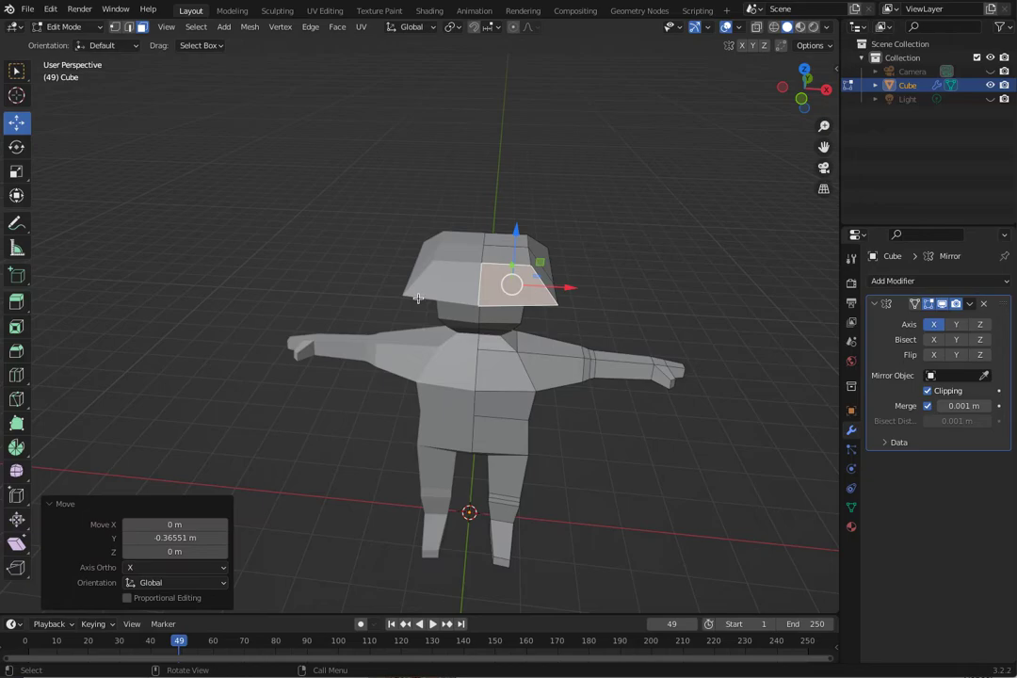
Narrow the visor's face along X
{"action": "key", "text": "s"}
{"action": "left_click_drag", "start_coordinate": [561, 288], "coordinate": [523, 287]}
{"action": "middle_click_drag", "start_coordinate": [524, 287], "coordinate": [367, 317]}
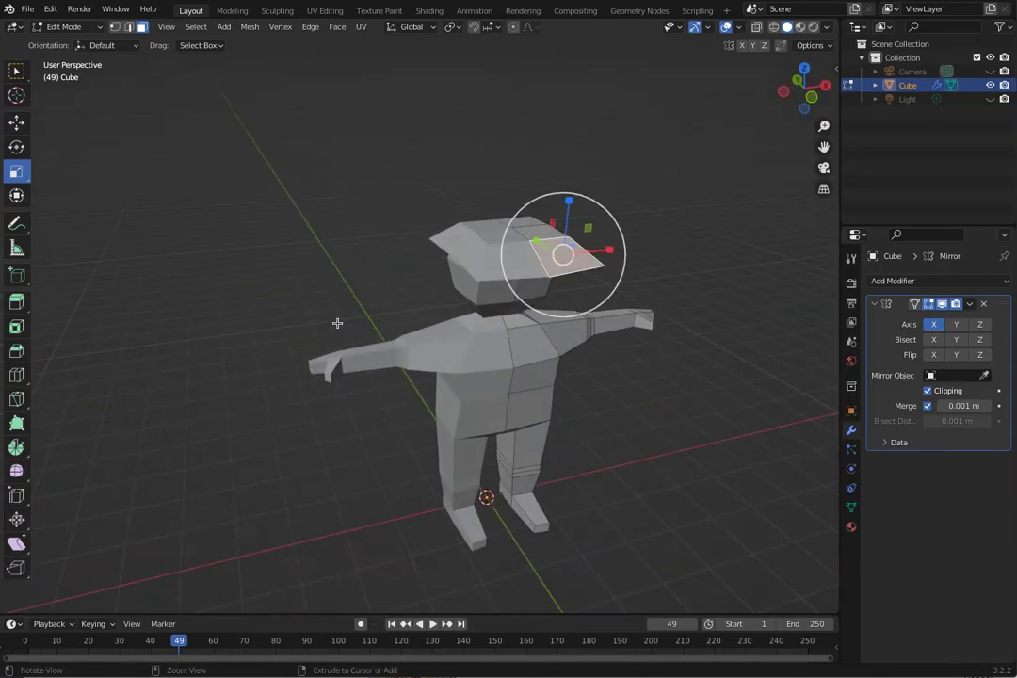
Undo the visor and hat shaping back to the plain extruded cap on the head
{"action": "key", "text": "ctrl+z"}
{"action": "key", "text": "ctrl+z"}
{"action": "key", "text": "ctrl+z"}
{"action": "key", "text": "ctrl+z"}
{"action": "key", "text": "ctrl+z"}
{"action": "key", "text": "ctrl+z"}
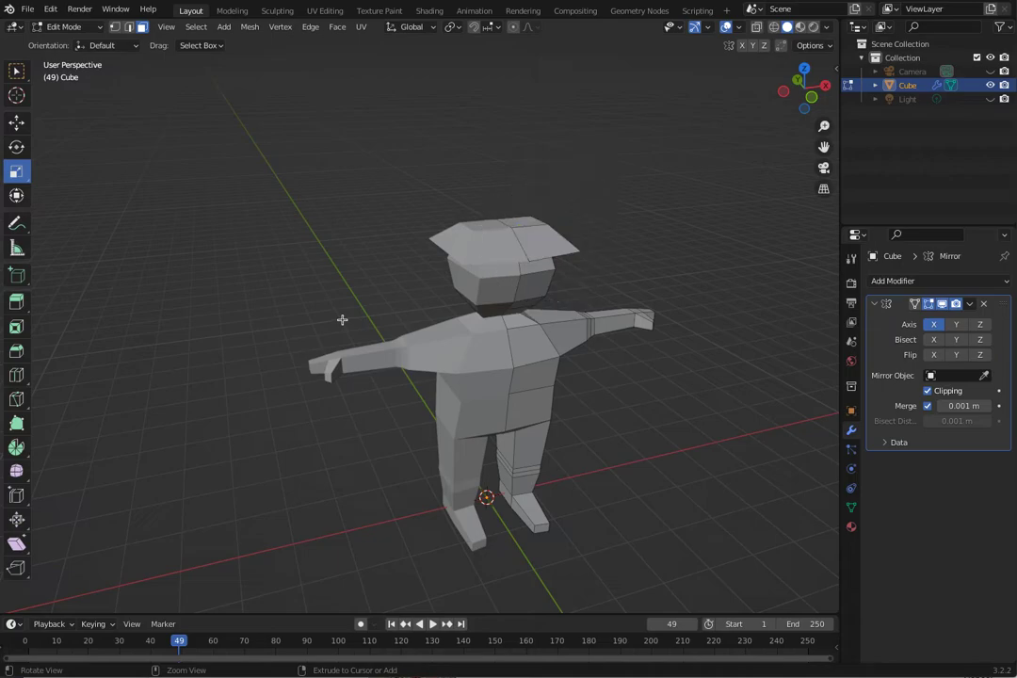
{"action": "key", "text": "ctrl+z"}
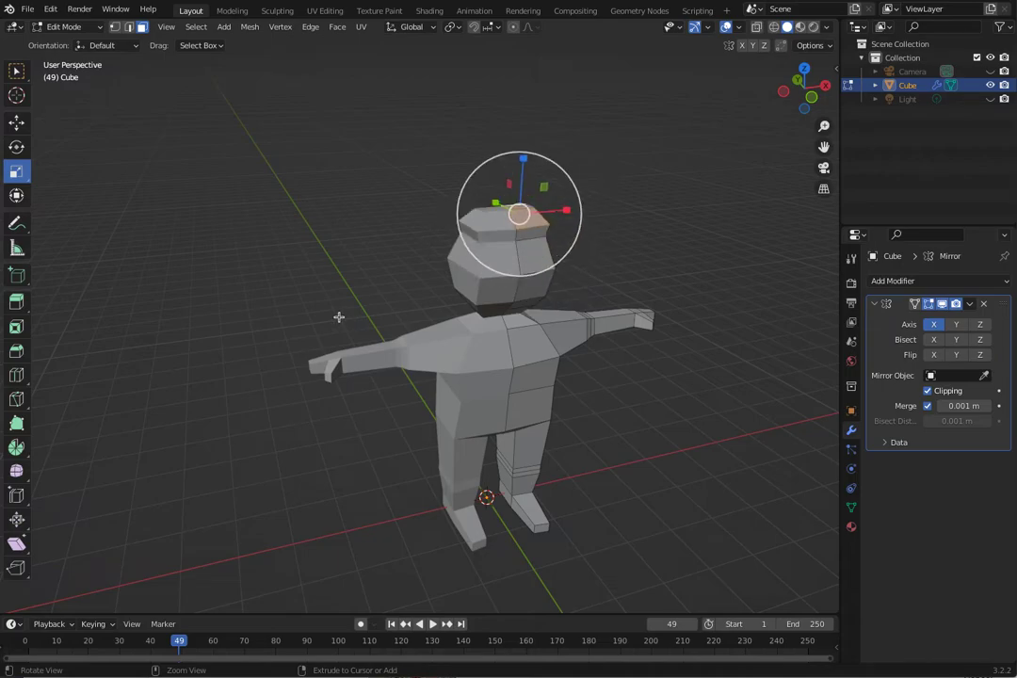
Scale the extruded cap faces to 1.480 along X
{"action": "middle_click_drag", "start_coordinate": [332, 312], "coordinate": [296, 303]}
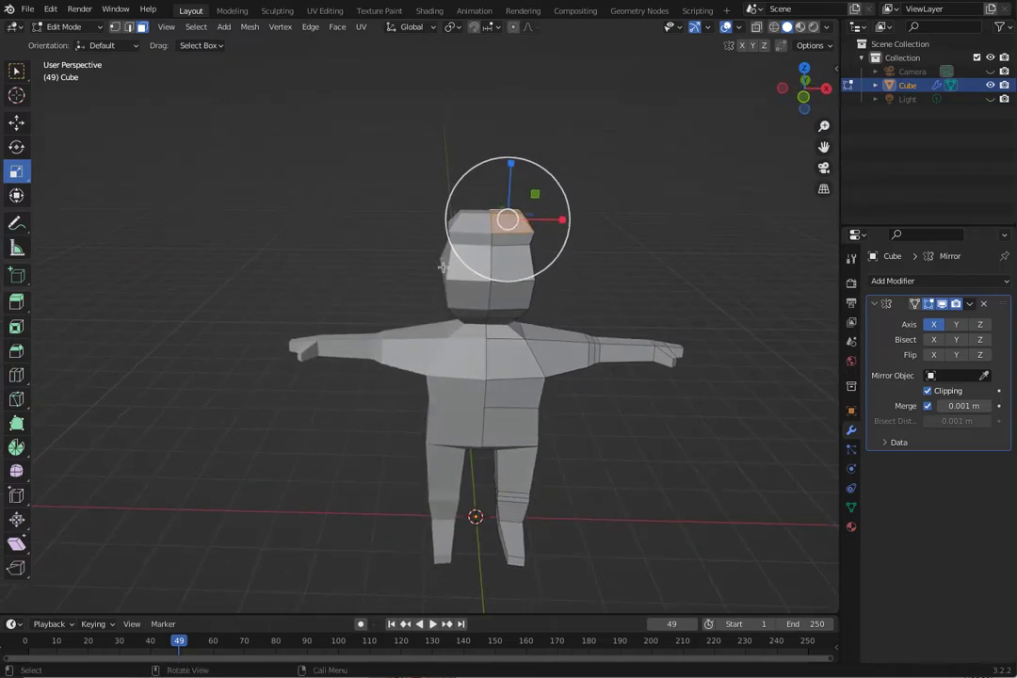
{"action": "left_click_drag", "start_coordinate": [570, 221], "coordinate": [601, 223]}
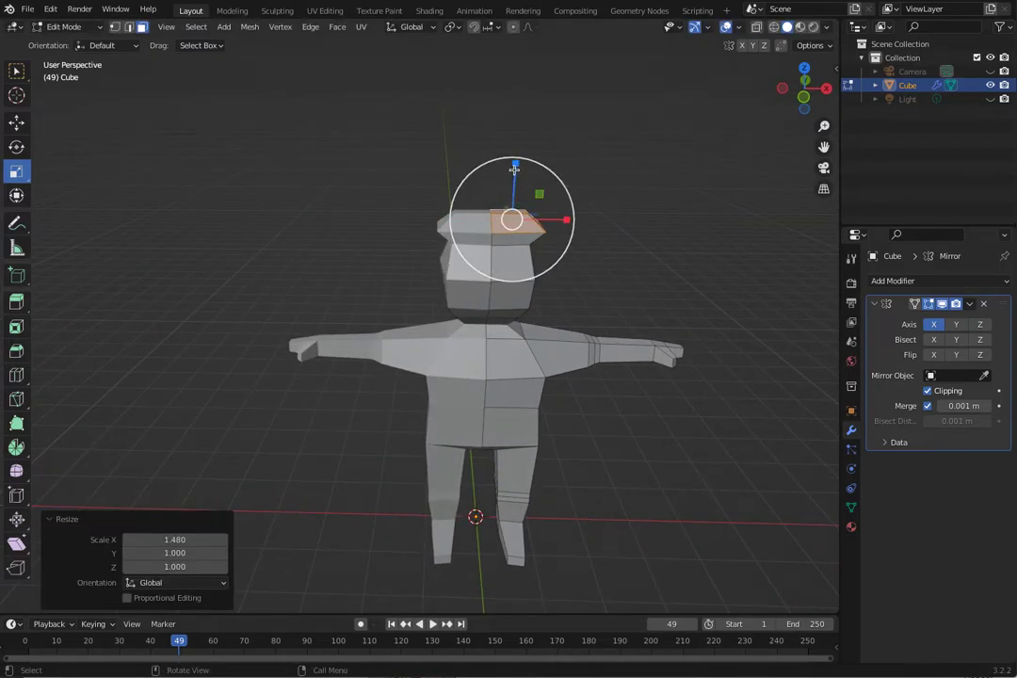
{"action": "left_click", "coordinate": [345, 197]}
{"action": "middle_click_drag", "start_coordinate": [345, 198], "coordinate": [322, 238]}
Undo the cap's widening and its extrusion from the top of the head
{"action": "key", "text": "ctrl+z"}
{"action": "left_click", "coordinate": [390, 297]}
{"action": "middle_click_drag", "start_coordinate": [390, 297], "coordinate": [428, 291]}
Inset the upper front face of the head by about 0.097 m to outline an eye area
{"action": "middle_click_drag", "start_coordinate": [345, 361], "coordinate": [297, 384]}
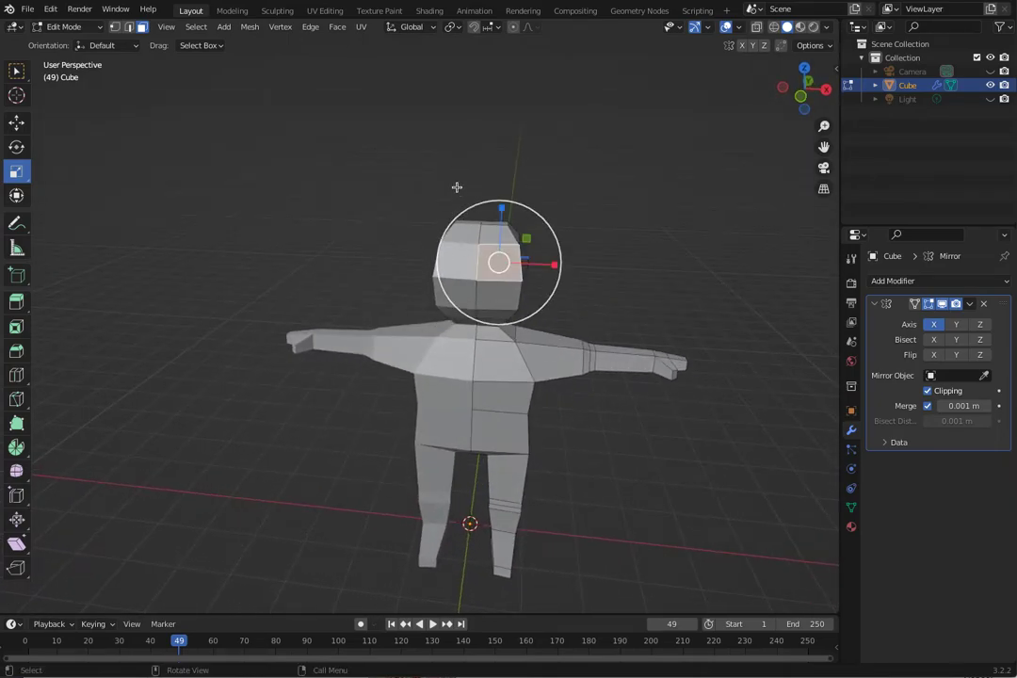
{"action": "key", "text": "i"}
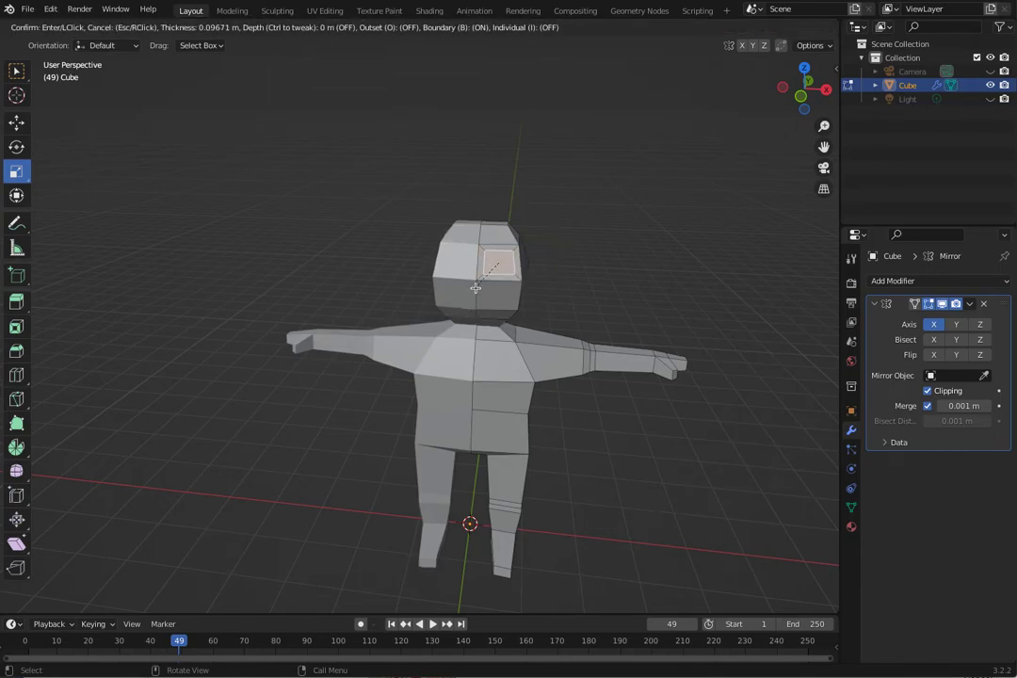
{"action": "left_click", "coordinate": [476, 287]}
{"action": "middle_click_drag", "start_coordinate": [377, 288], "coordinate": [403, 276]}
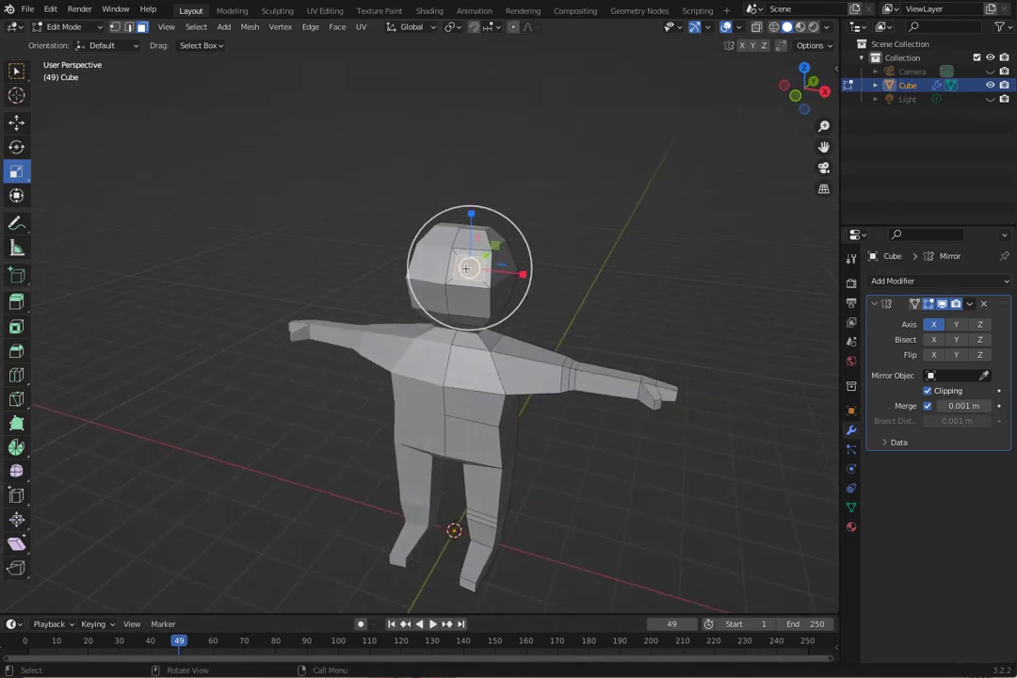
{"action": "middle_click_drag", "start_coordinate": [321, 240], "coordinate": [480, 276]}
{"action": "middle_click_drag", "start_coordinate": [397, 278], "coordinate": [297, 317]}
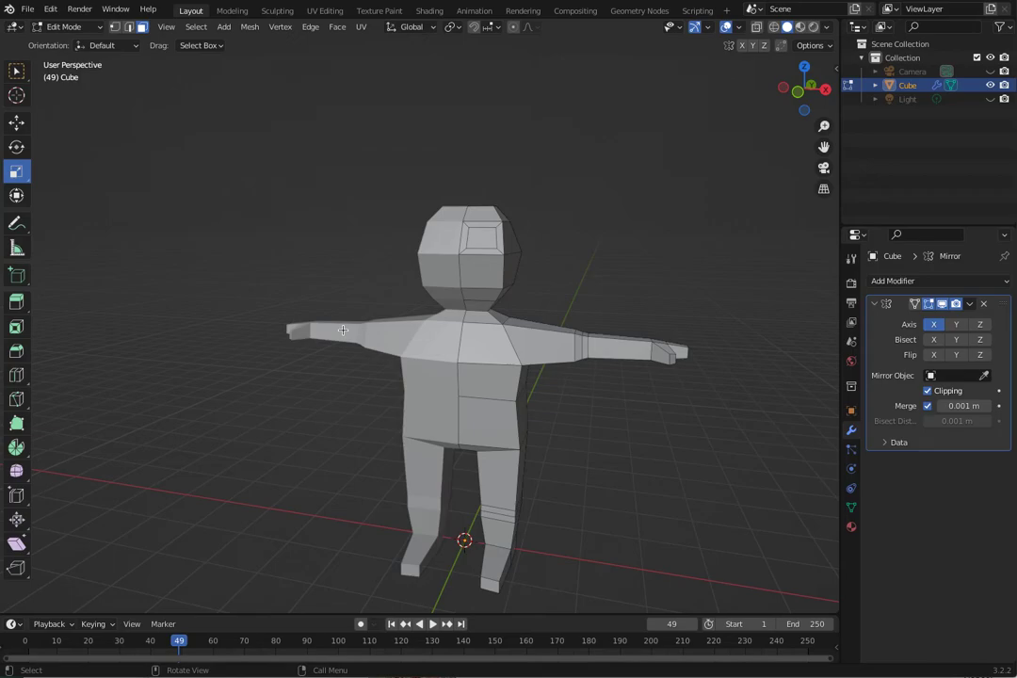
{"action": "middle_click_drag", "start_coordinate": [424, 456], "coordinate": [462, 484]}
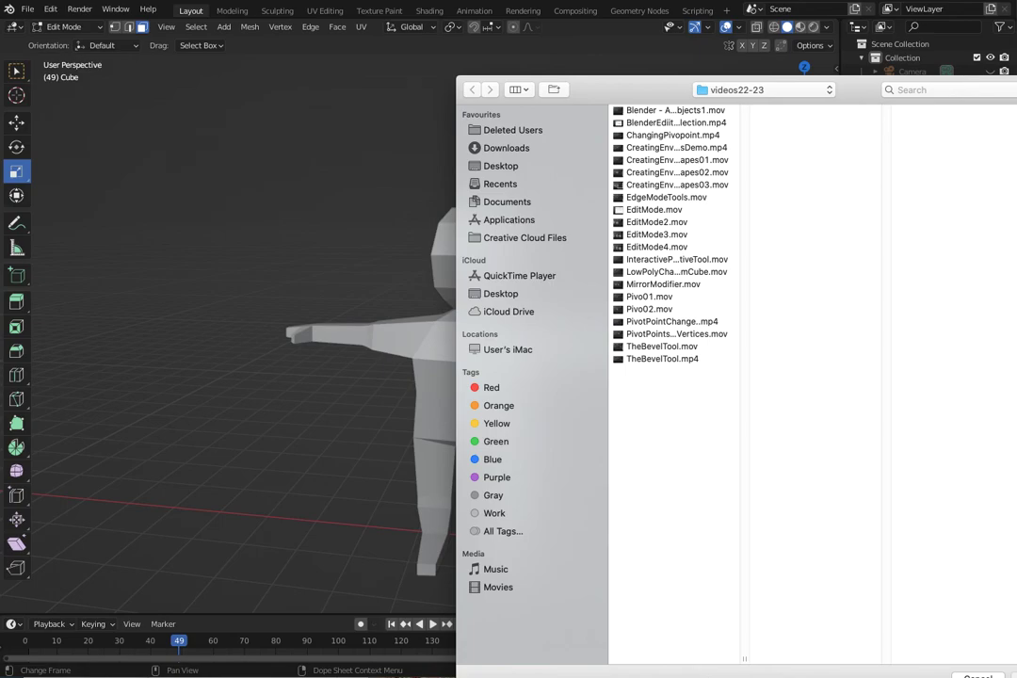
{"action": "left_click", "coordinate": [13, 1]}
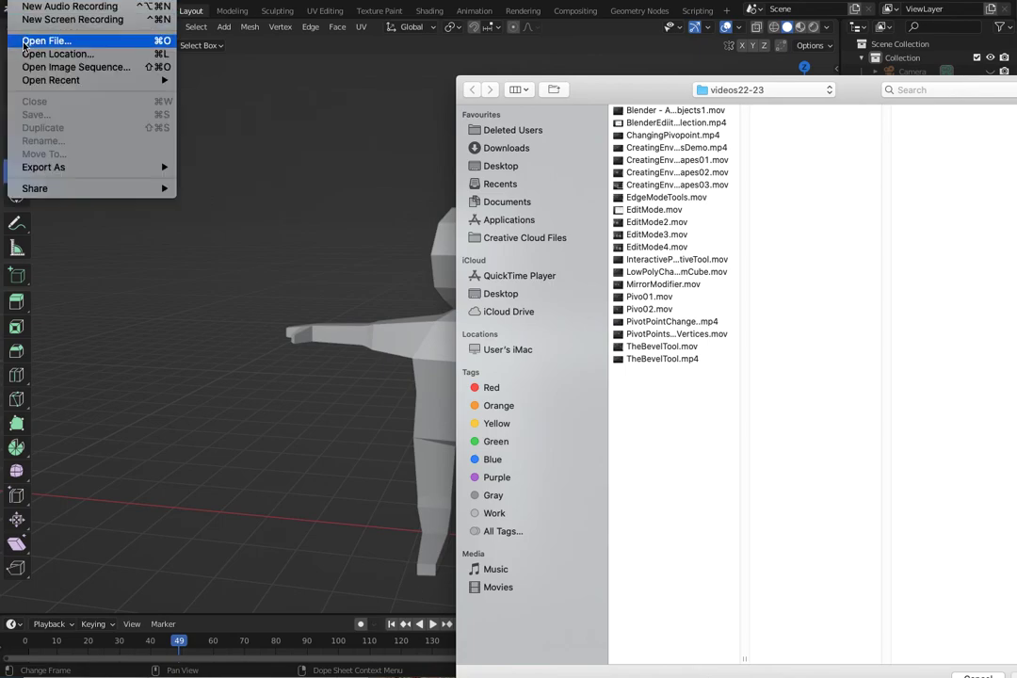